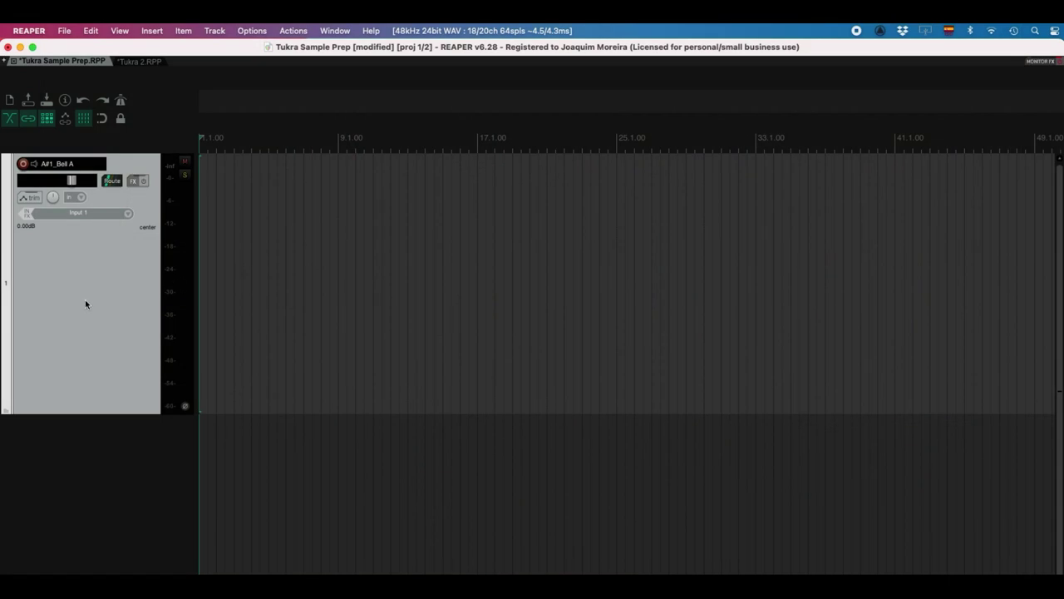
Step: Delete the existing A#1_Bell A track from the Tukra Sample Prep project
key("Delete")
left_click(64, 31)
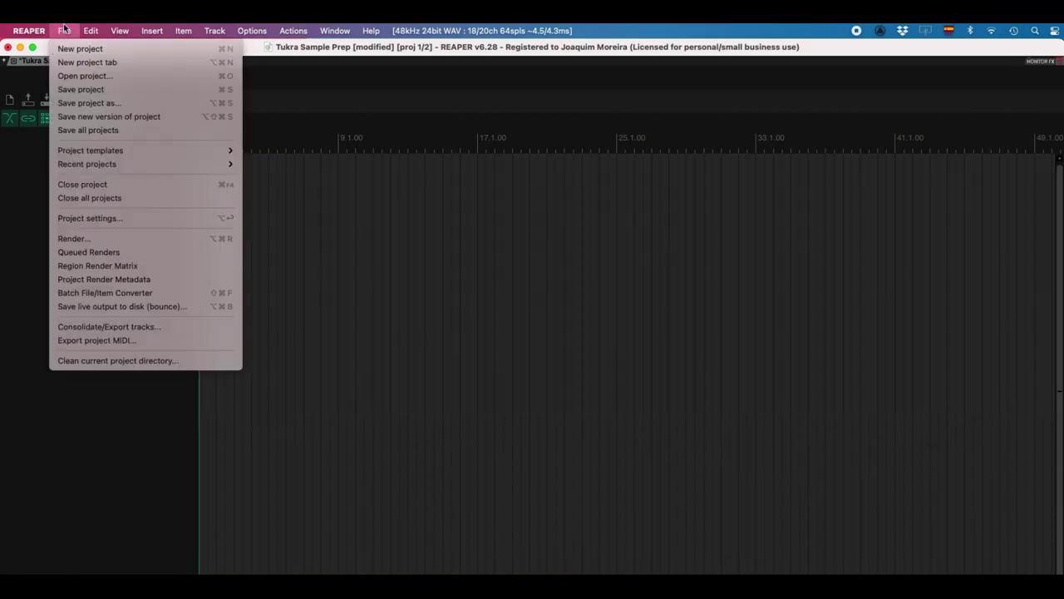
left_click(64, 30)
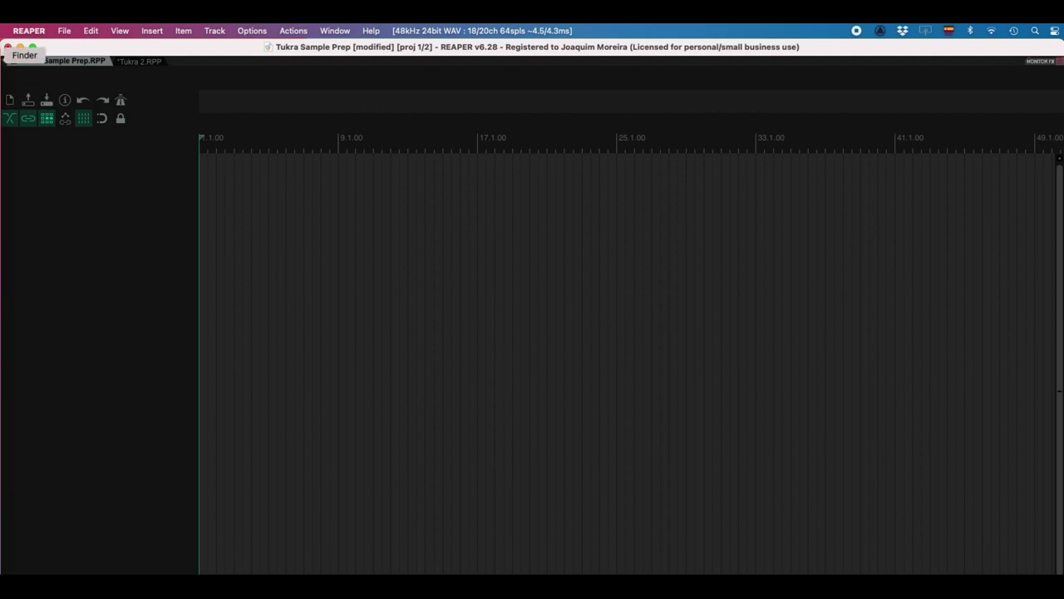
Step: Switch to Finder and insert the NEW KIT audio files from A#1_Bell A.WAV through Sample18.WAV sequentially on a single track at the project start
key("super+Tab")
left_click(899, 315)
left_click_drag(956, 265, 551, 292)
left_click(494, 349)
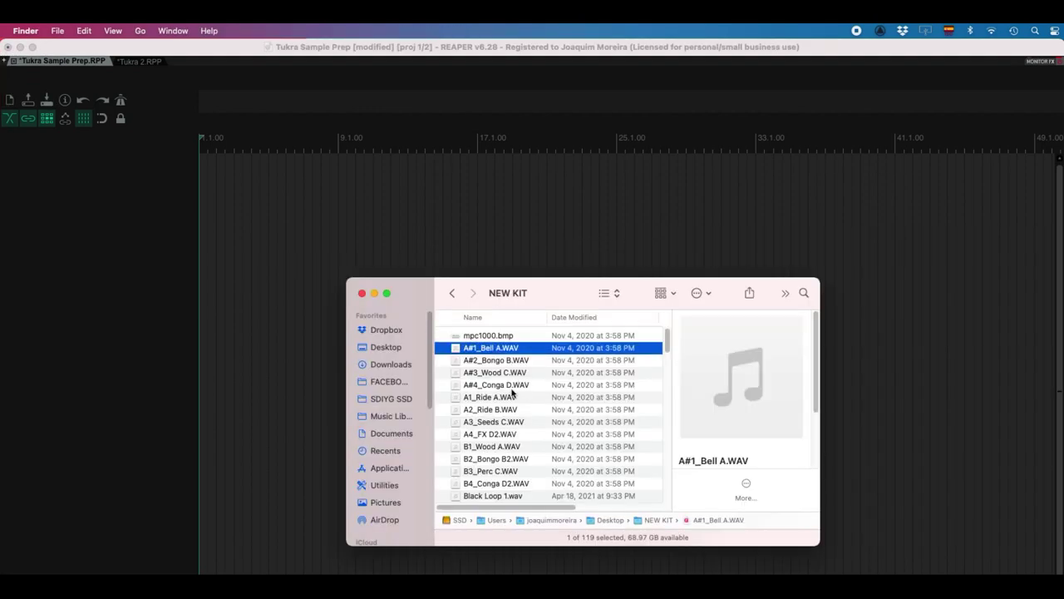
scroll(513, 386, "down", 10)
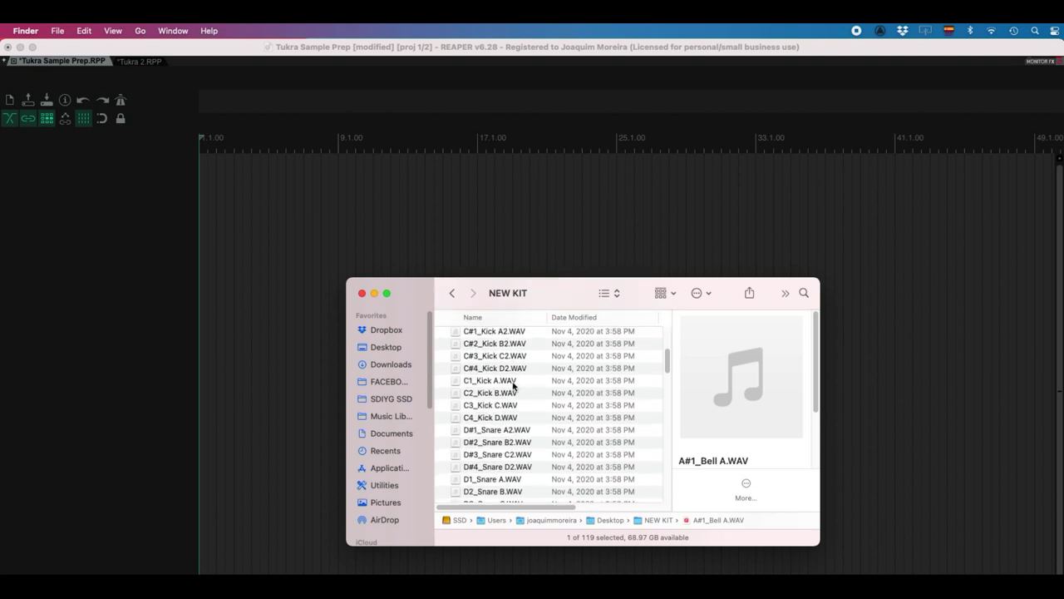
scroll(513, 386, "down", 10)
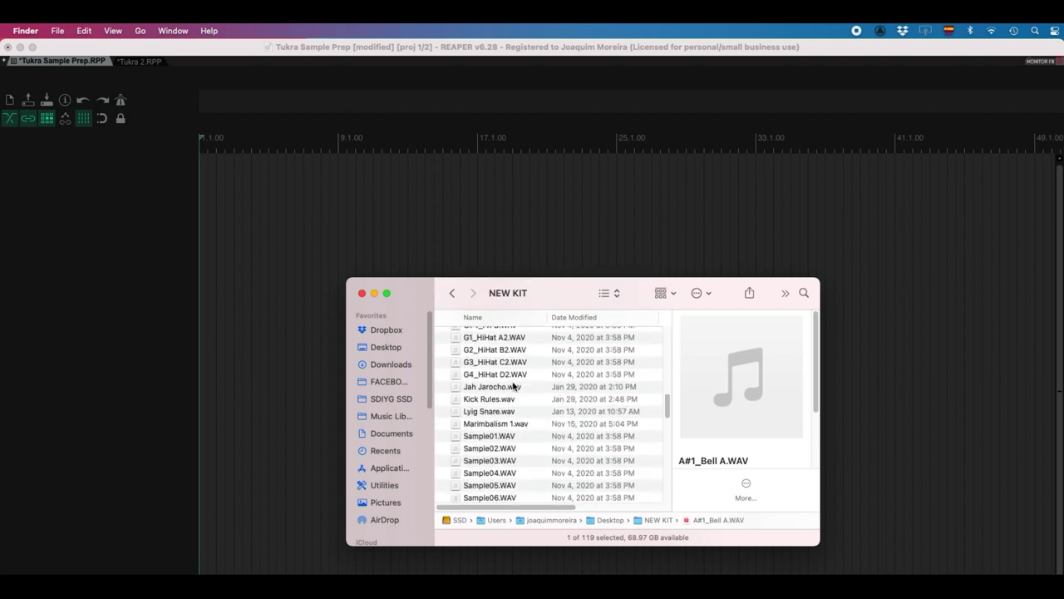
scroll(513, 386, "down", 10)
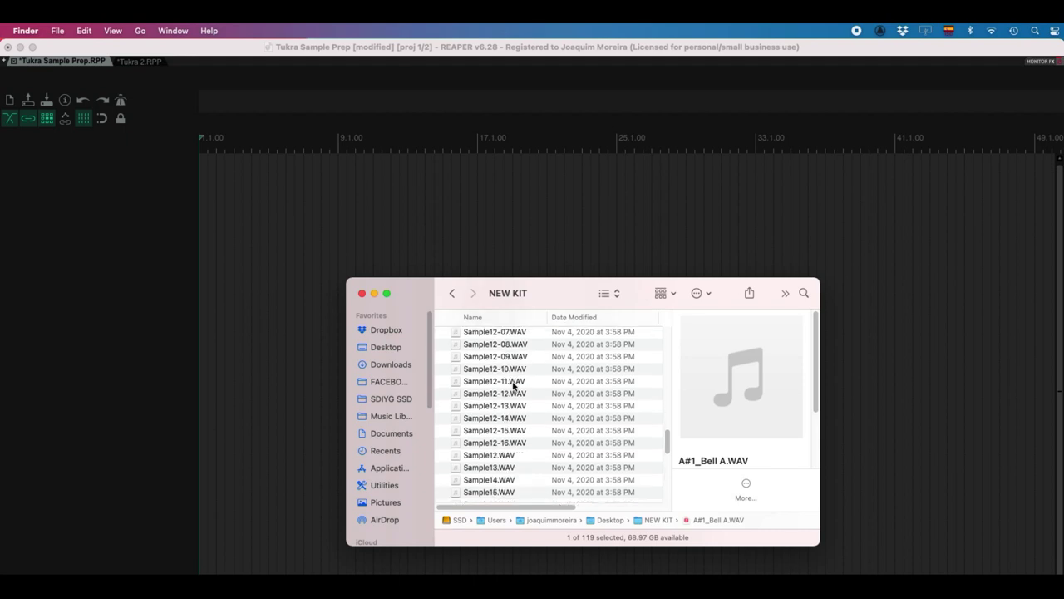
scroll(514, 386, "down", 10)
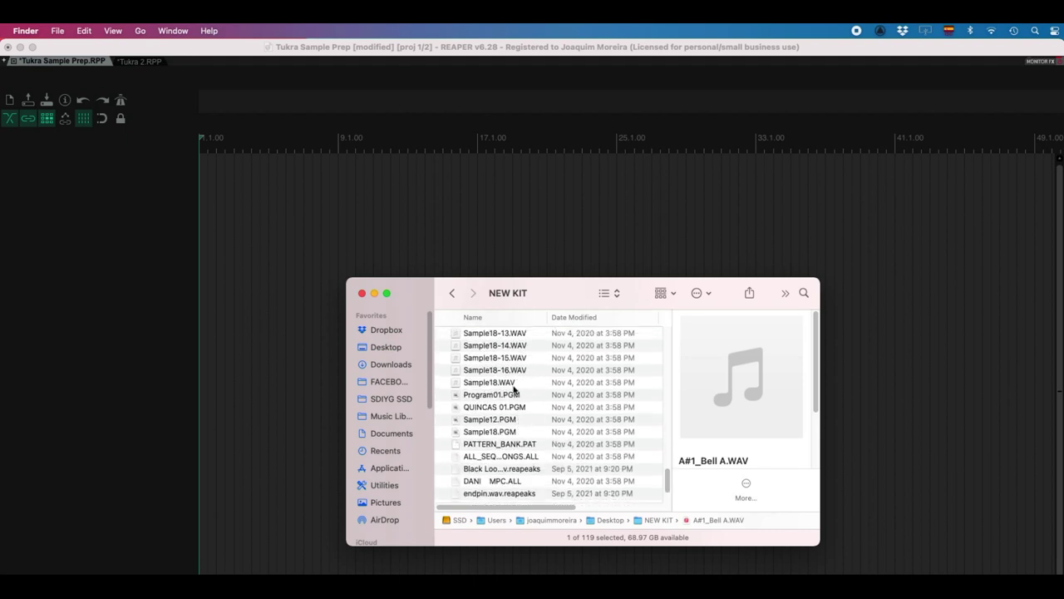
left_click(516, 381, "shift")
left_click_drag(480, 323, 202, 186)
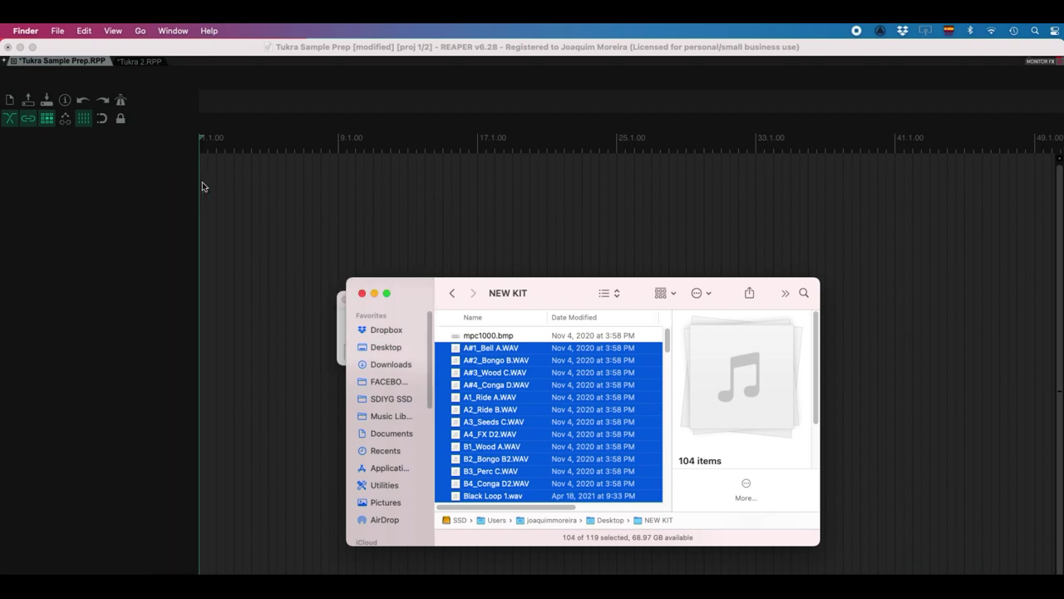
left_click(373, 293)
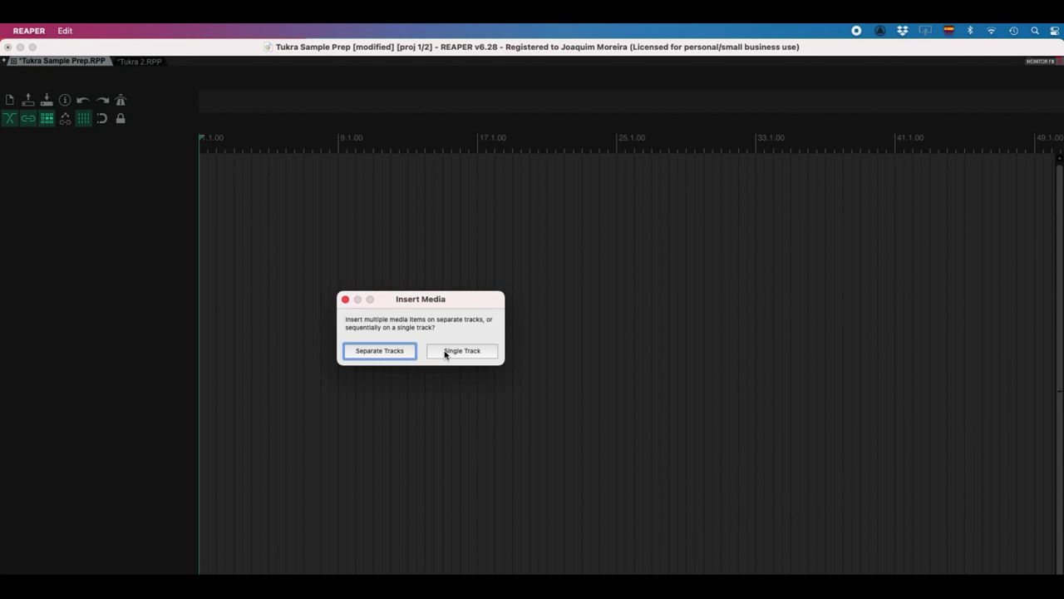
left_click(453, 352)
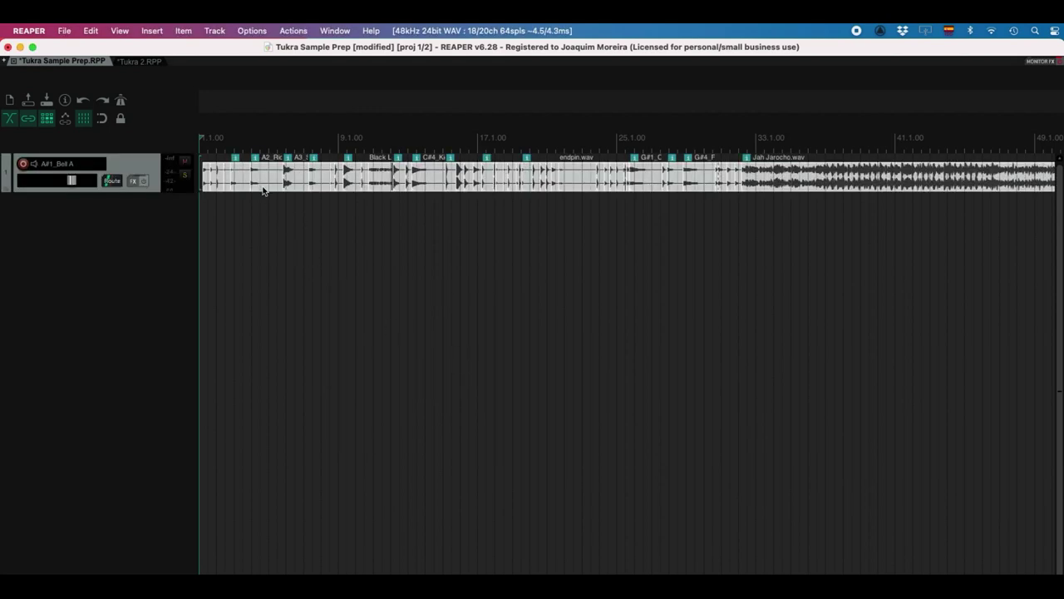
Step: Delete the four long sample items that come after Sample11.WAV near the end of the track
scroll(480, 156, "down", 3)
left_click(722, 227)
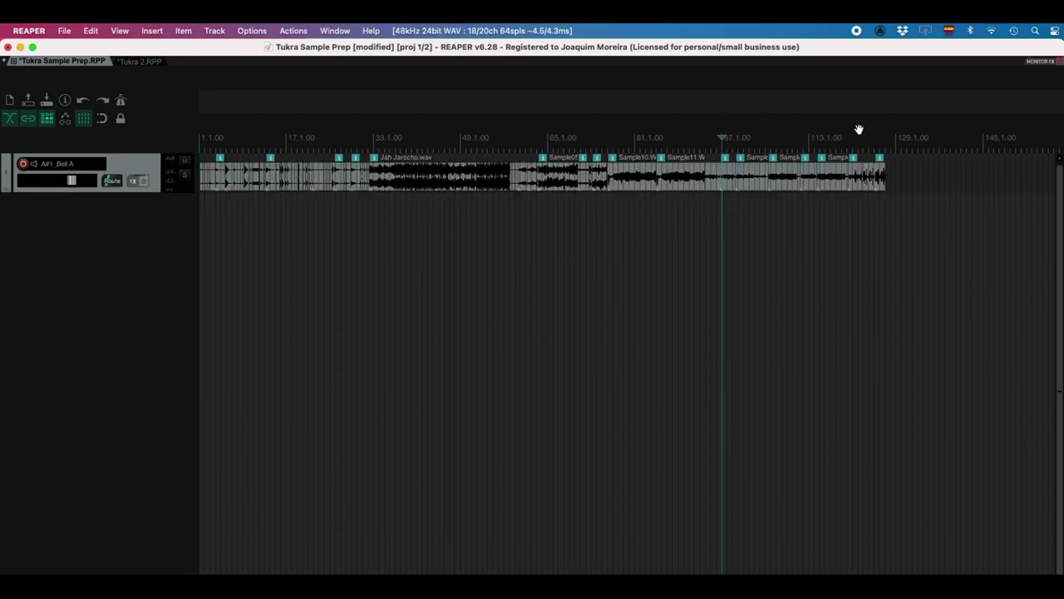
left_click(843, 178)
key("Delete")
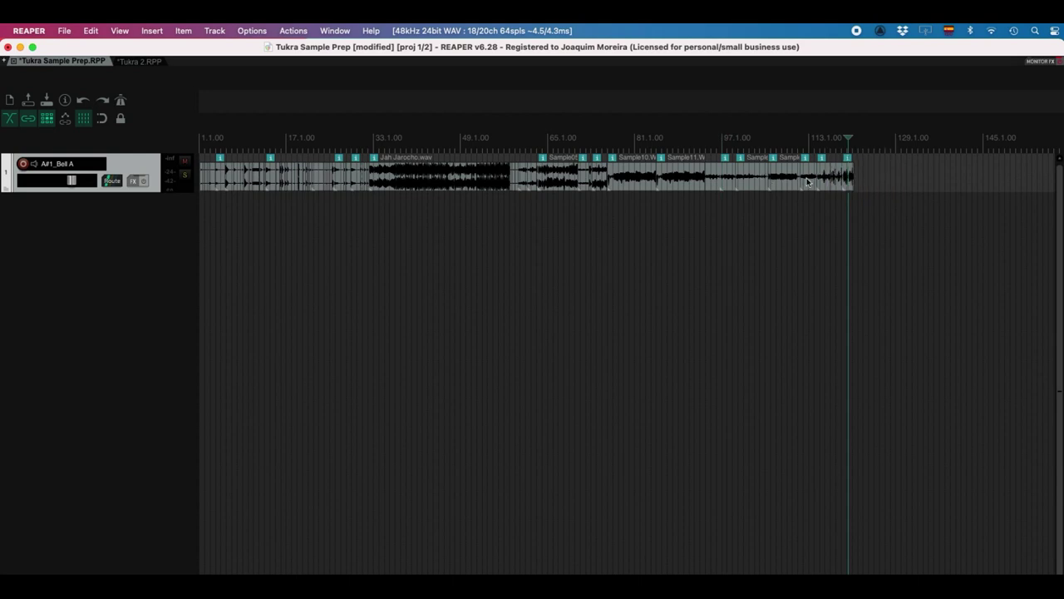
left_click(808, 181)
key("Delete")
left_click(779, 180)
key("Delete")
left_click(722, 184)
key("Delete")
Step: Delete the Sample11.WAV and Sample10.WAV items from the track
left_click(712, 188)
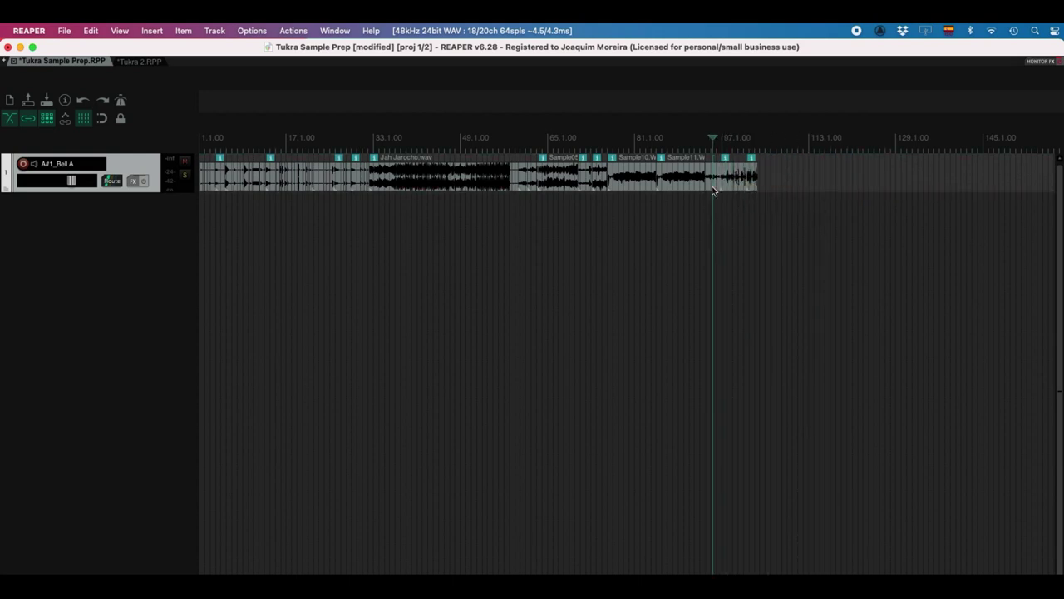
left_click(689, 185)
key("Delete")
left_click(625, 189)
key("Delete")
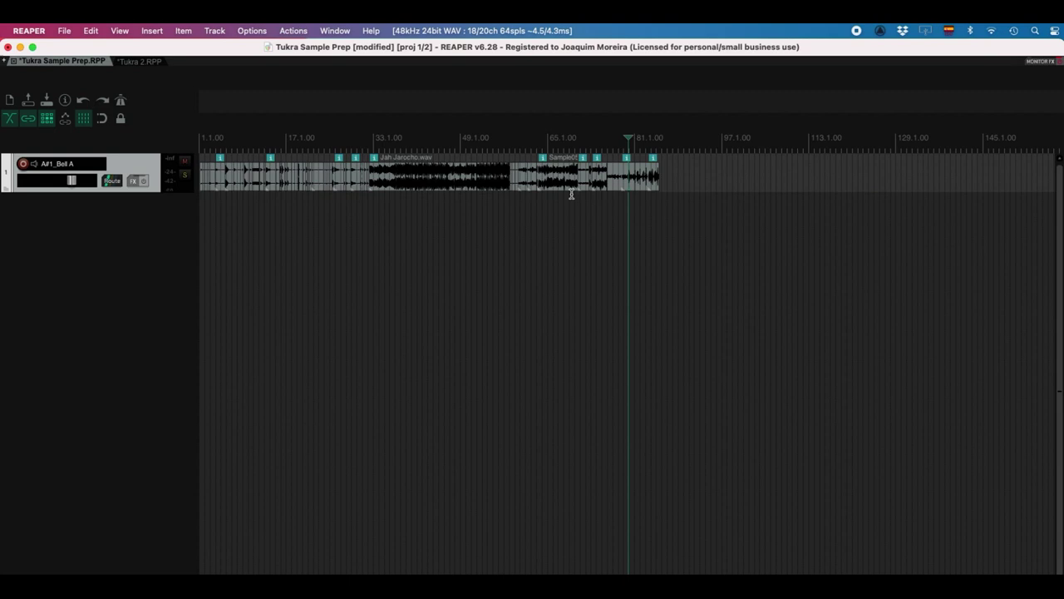
Step: Delete the Jah Jarocho.wav item and the long sample items behind it, including Sample08.WAV
left_click(483, 185)
key("Delete")
left_click(420, 183)
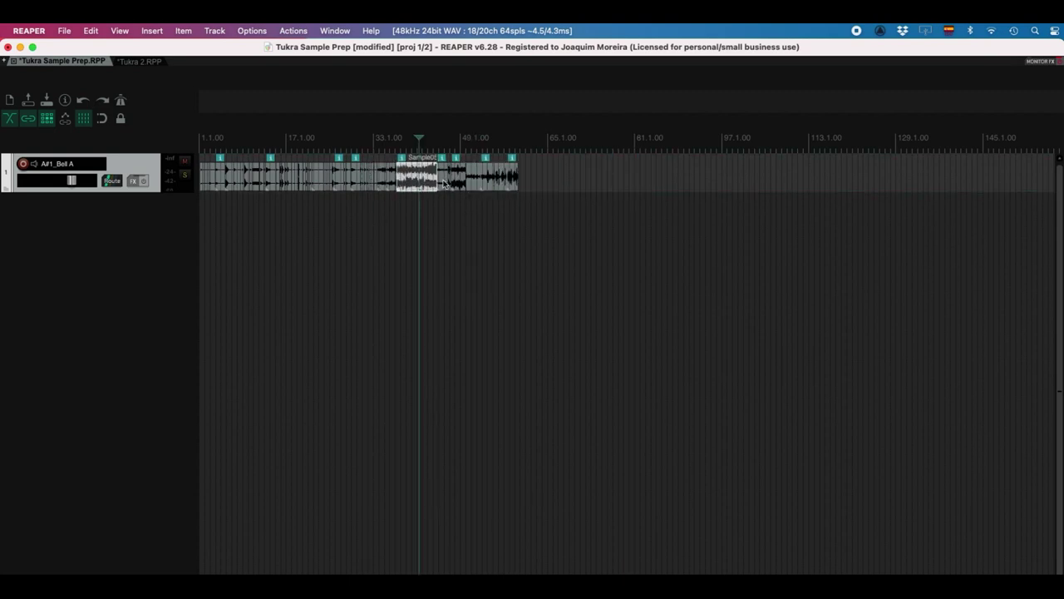
key("Delete")
left_click(411, 183)
scroll(699, 181, "up", 3)
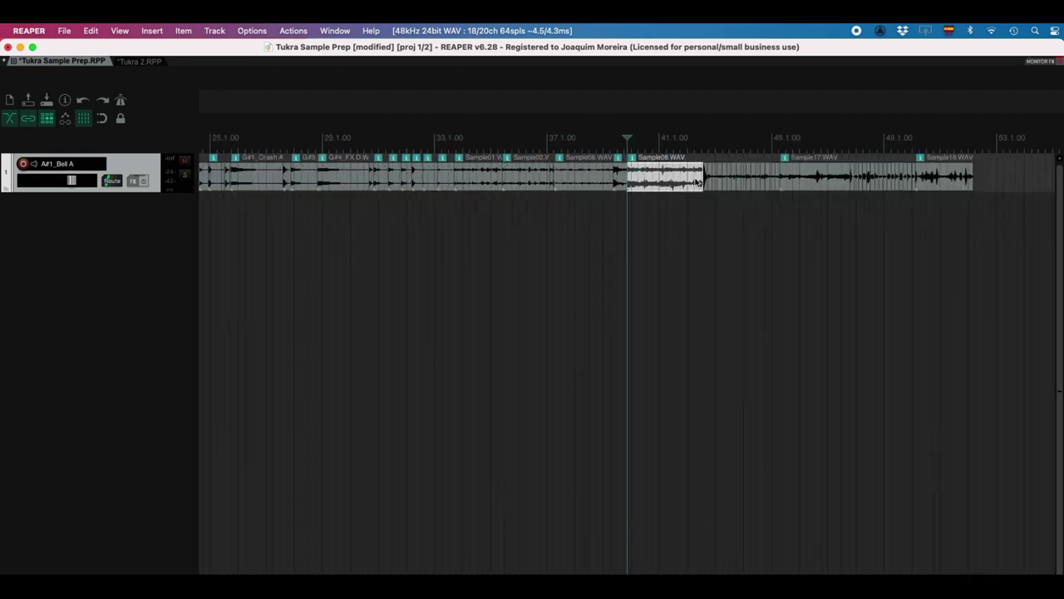
left_click(697, 181)
key("Delete")
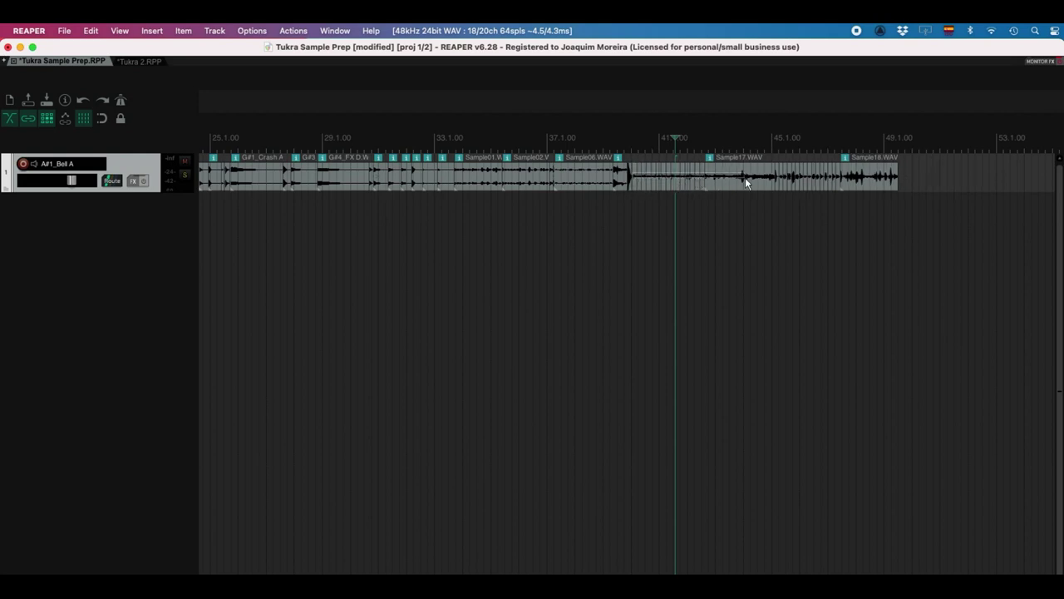
Step: Delete all the short items from about bar 40 to the end of the track, including Sample17.WAV and Sample18.WAV
left_click(916, 182)
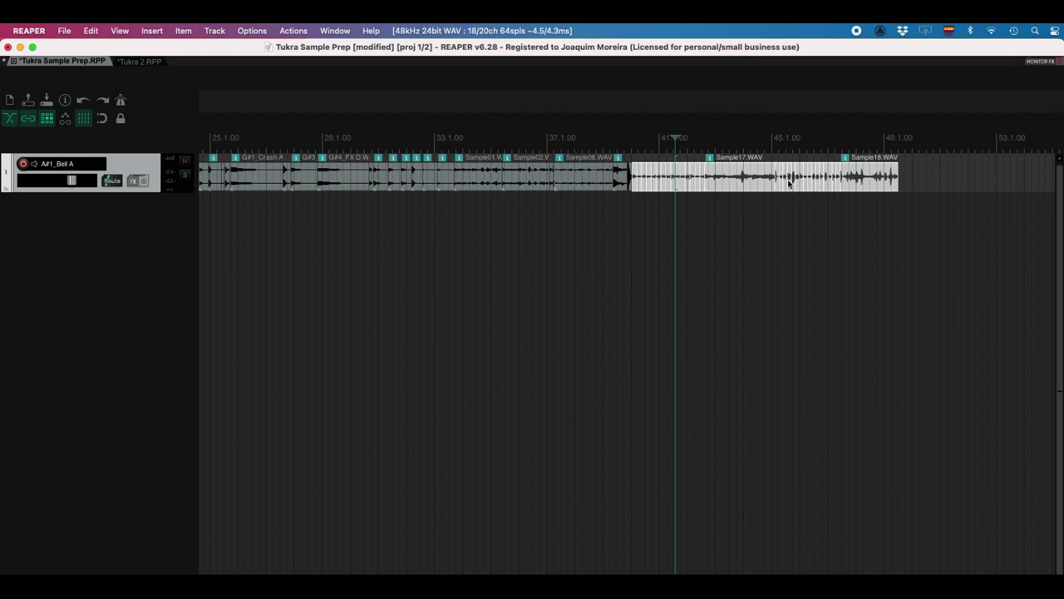
key("Delete")
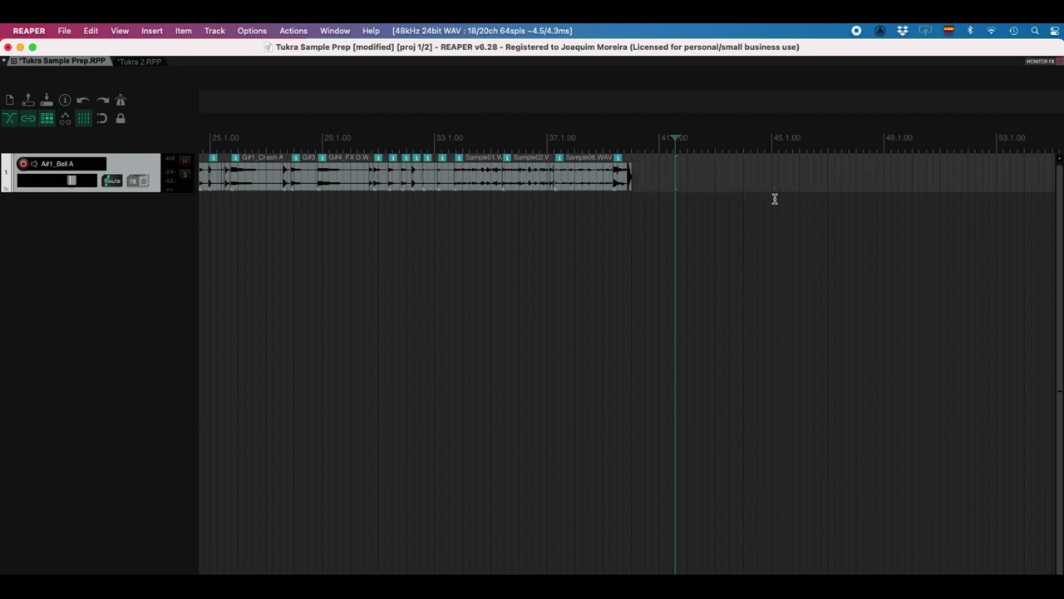
left_click(630, 177)
Step: Delete the Sample06.WAV, Sample02.WAV and Sample01.WAV items from the track
left_click(590, 182)
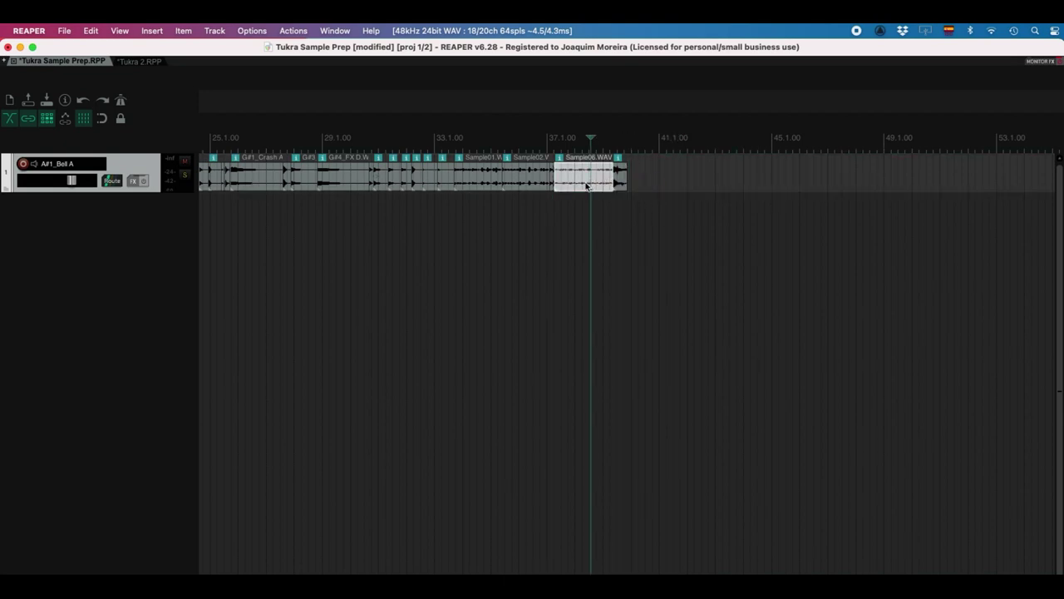
key("Delete")
left_click(527, 182)
key("Delete")
left_click(460, 182)
key("Delete")
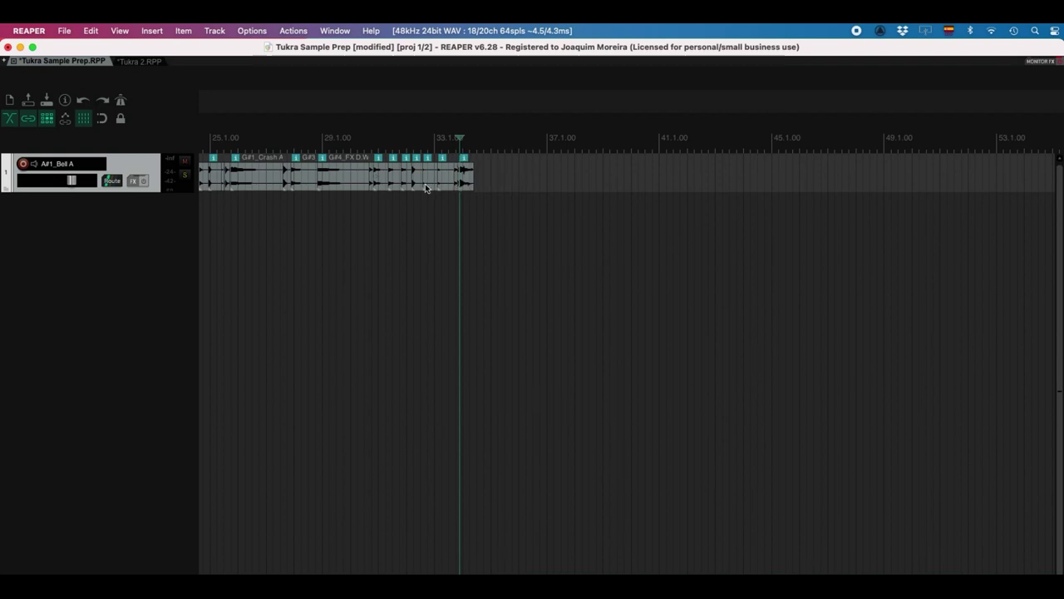
Step: Play back the Black Loop 1.wav item near bar 11 and delete it from the track
left_click(434, 175)
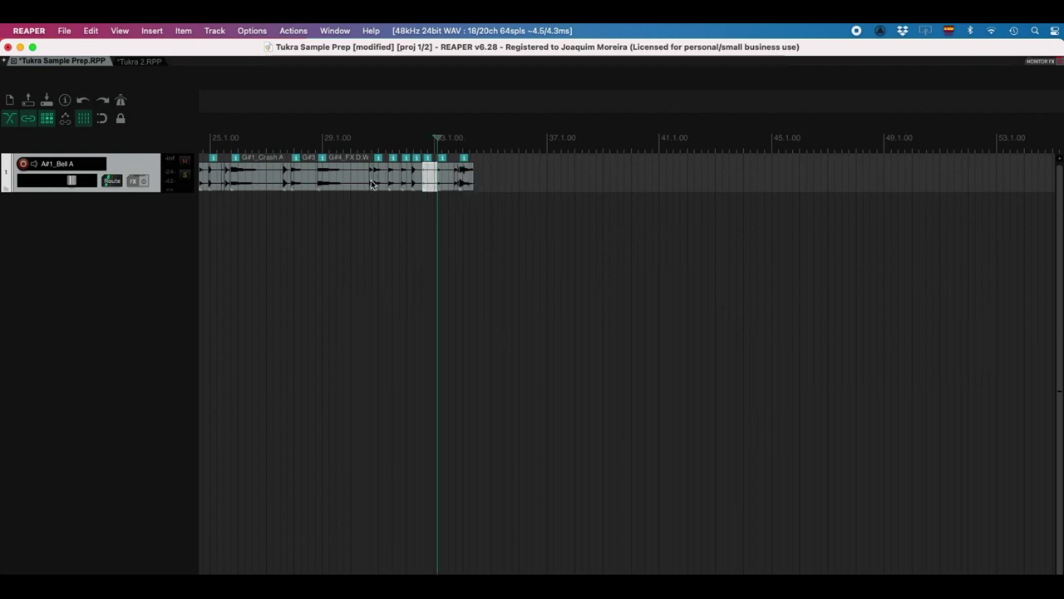
scroll(370, 180, "right", 5)
scroll(371, 179, "left", 15)
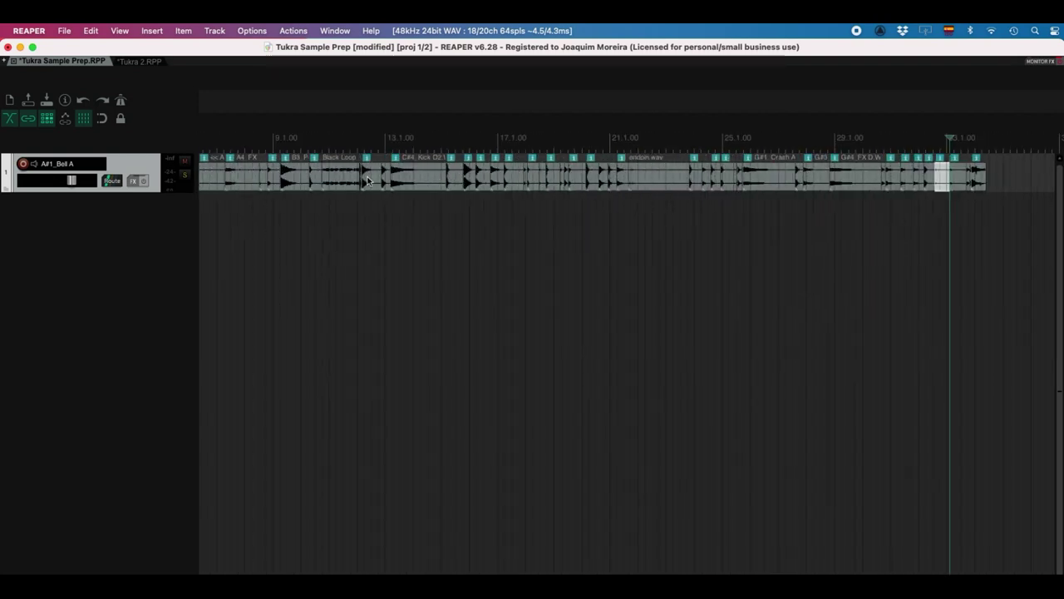
scroll(368, 180, "left", 3)
left_click(490, 177)
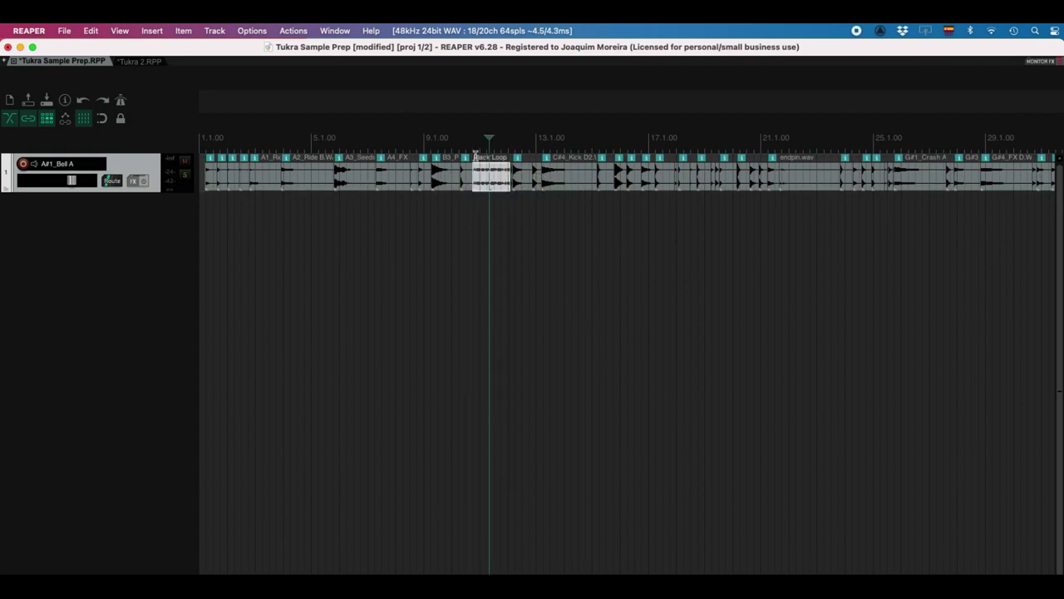
key("space")
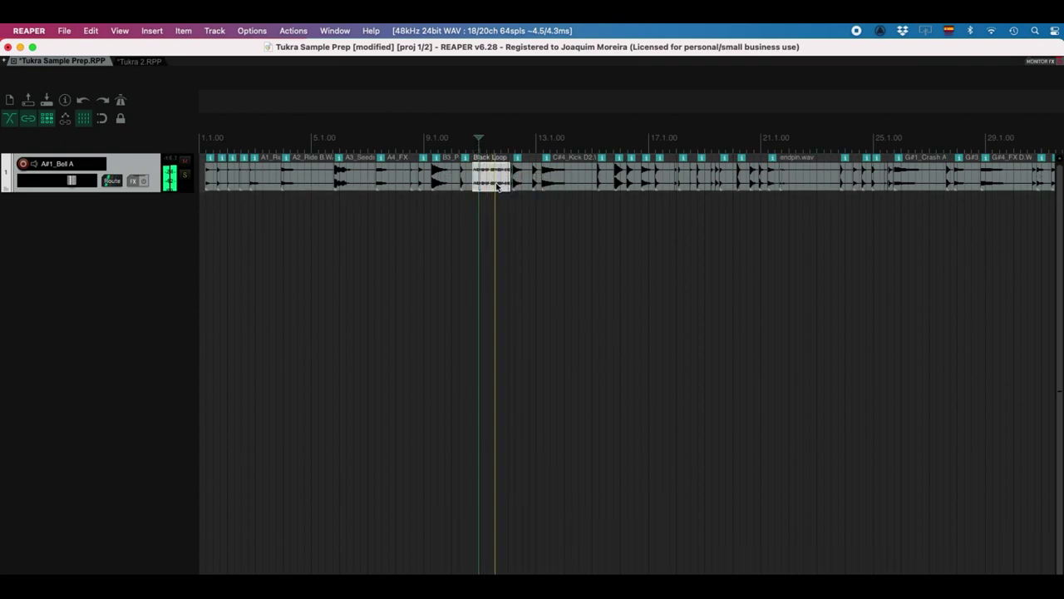
key("Delete")
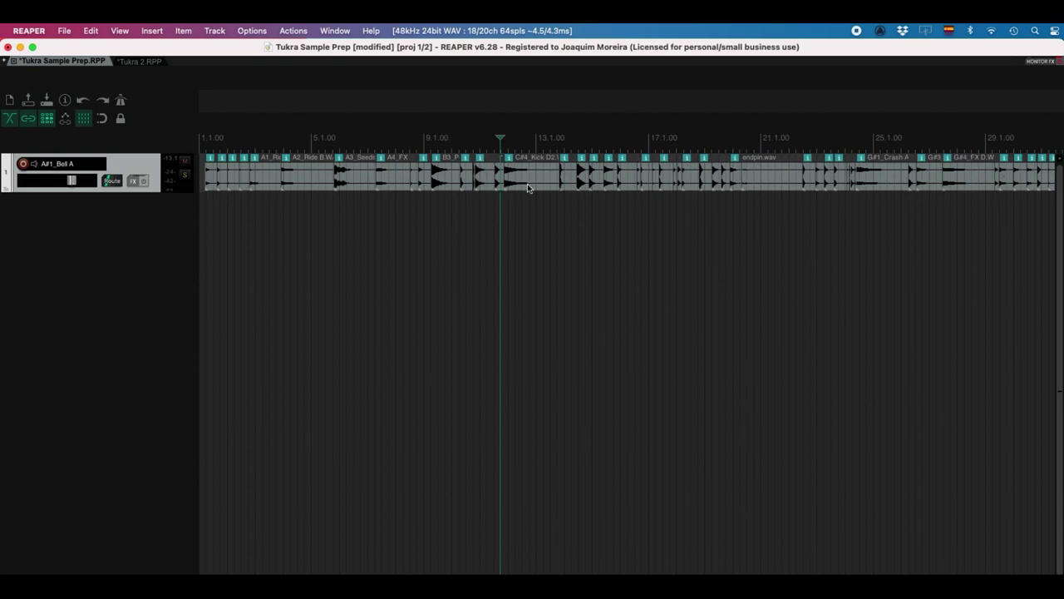
Step: Select all items on the A#1_Bell A track and normalize them individually
left_click(521, 173)
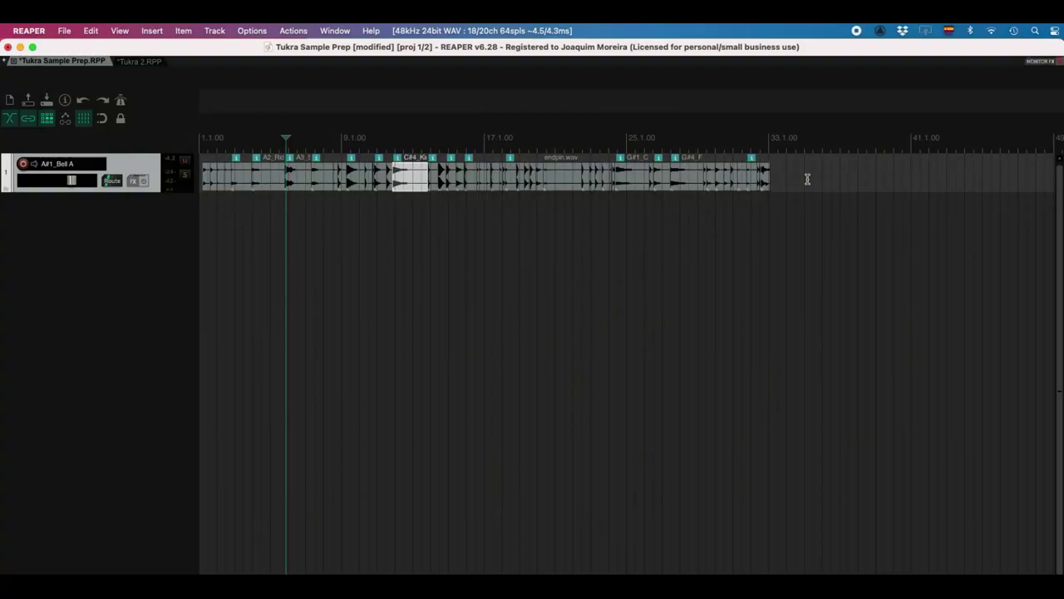
double_click(160, 178)
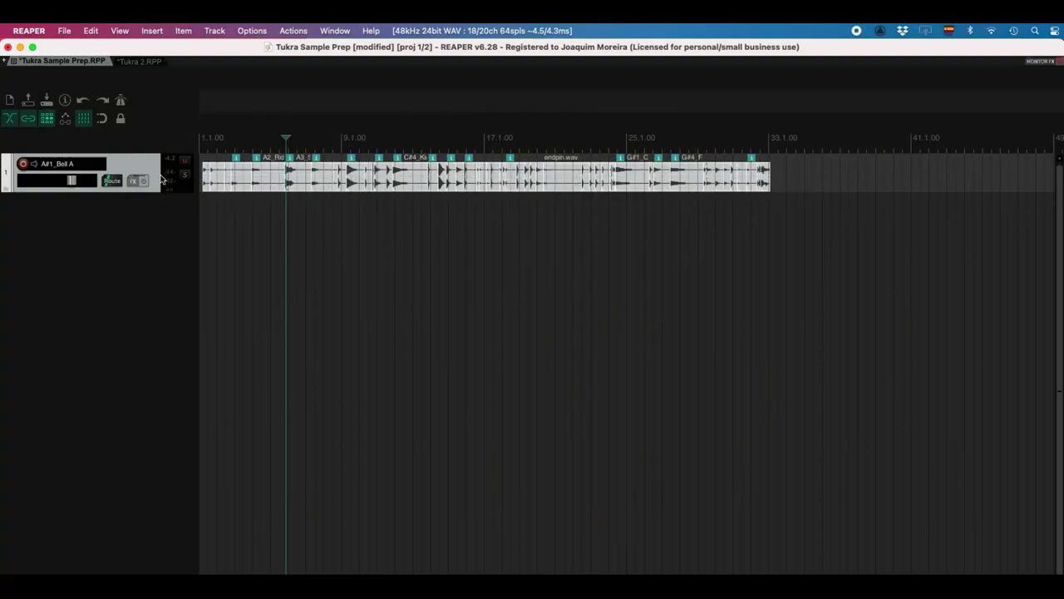
right_click(326, 183)
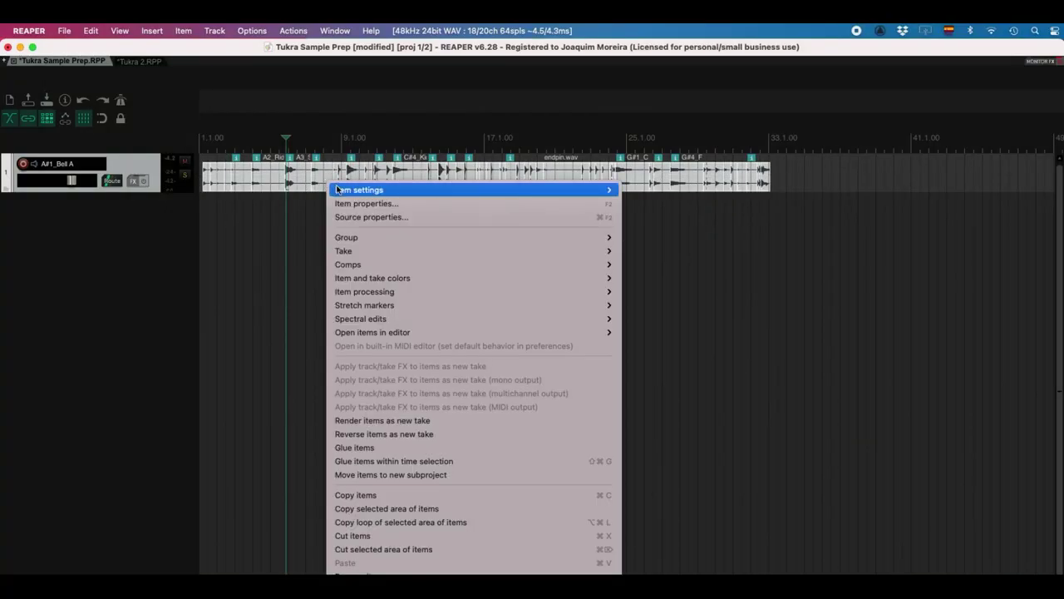
left_click(288, 185)
right_click(327, 177)
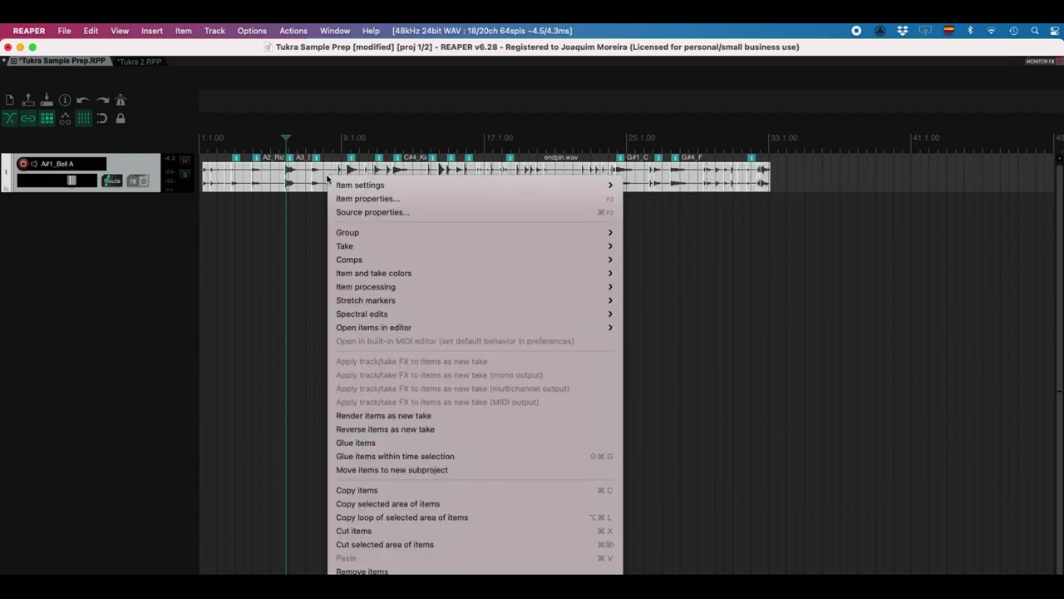
mouse_move(353, 288)
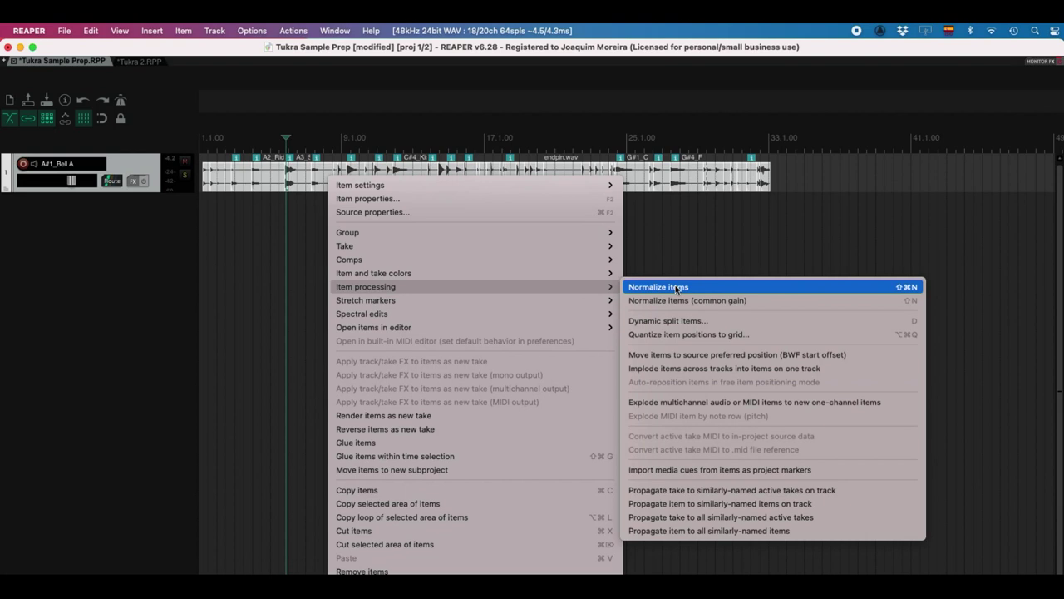
left_click(678, 288)
Step: Lower the item volume of all normalized items together by about 6 dB and enlarge the track height to show their waveforms
left_click(312, 182)
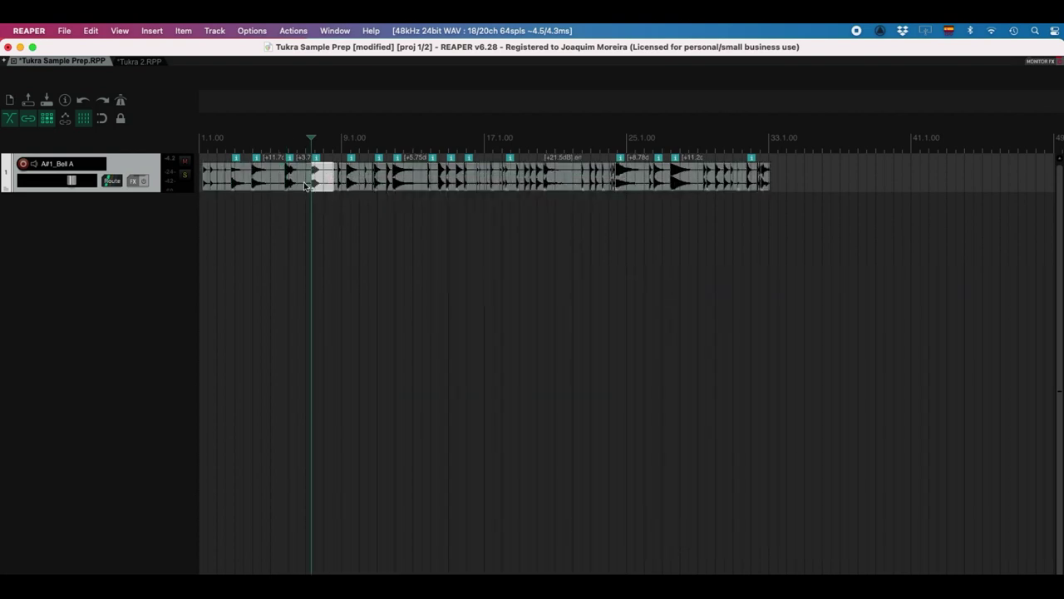
left_click(294, 179)
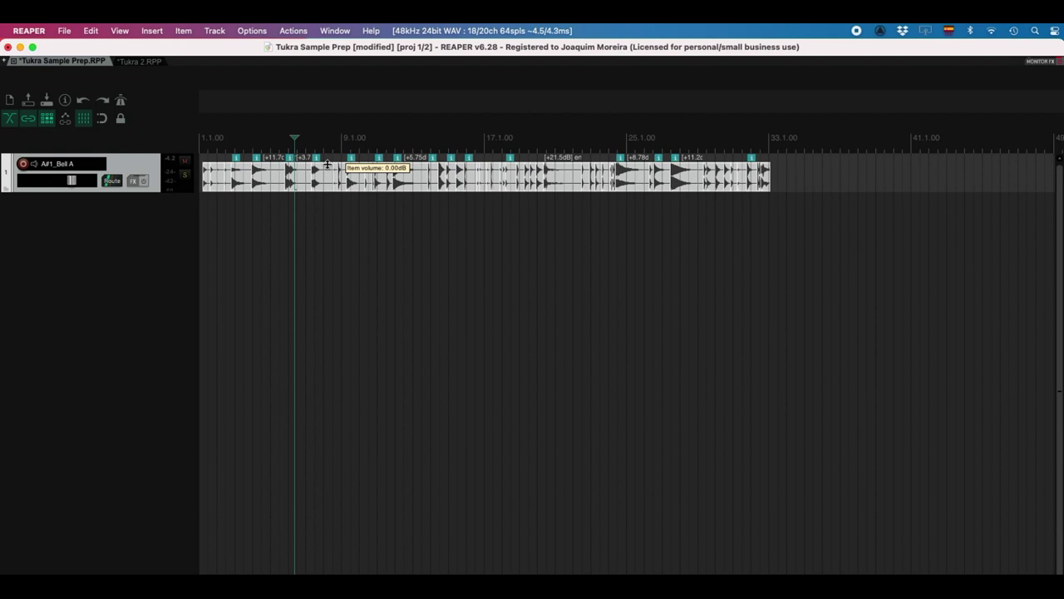
left_click_drag(327, 164, 327, 176)
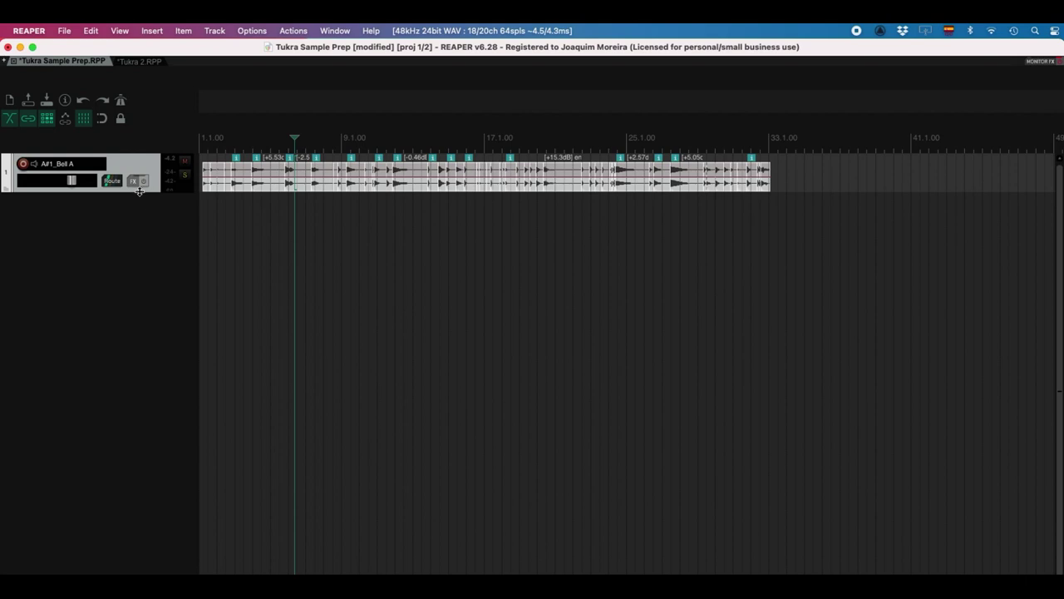
left_click_drag(139, 192, 141, 424)
left_click(374, 297)
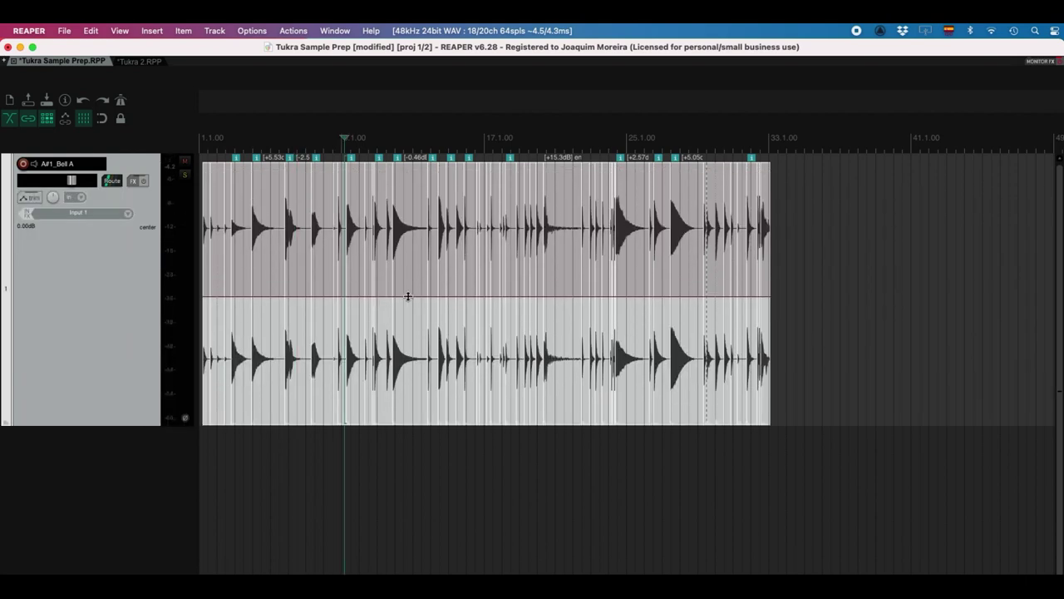
Step: Raise the item volume of all selected items by about 0.15 dB and reselect every item on the track
left_click_drag(408, 297, 414, 292)
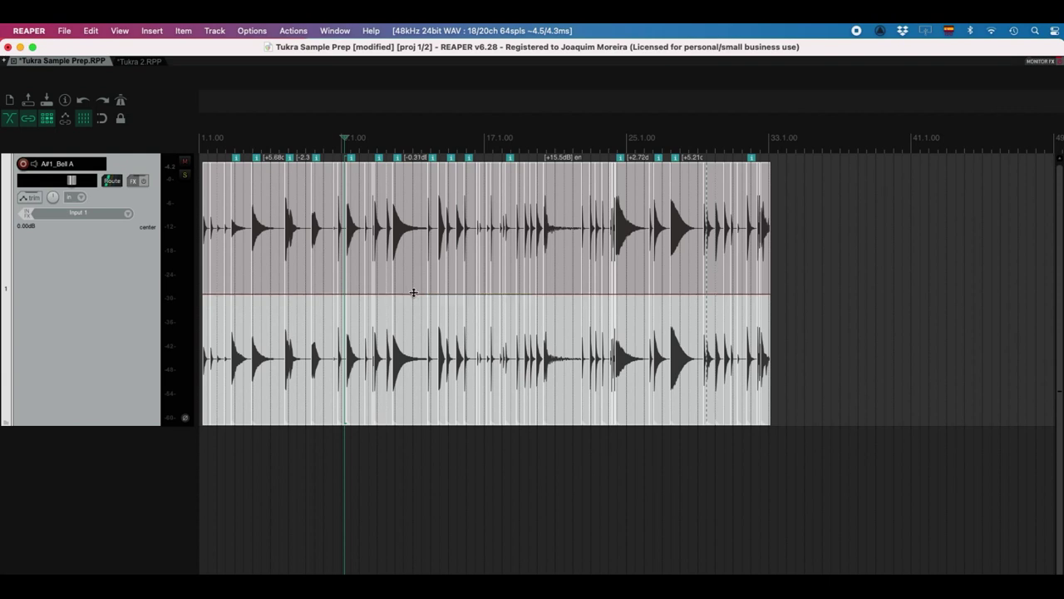
left_click_drag(827, 359, 25, 247)
Step: Open the render settings and set the render source to Selected media items
key("super+alt+r")
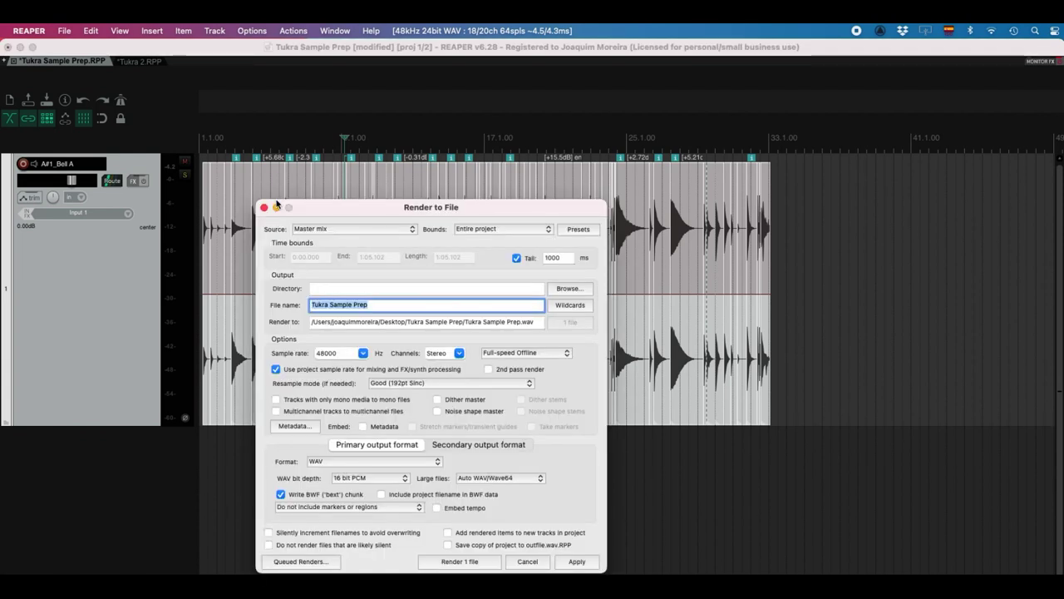
left_click(299, 229)
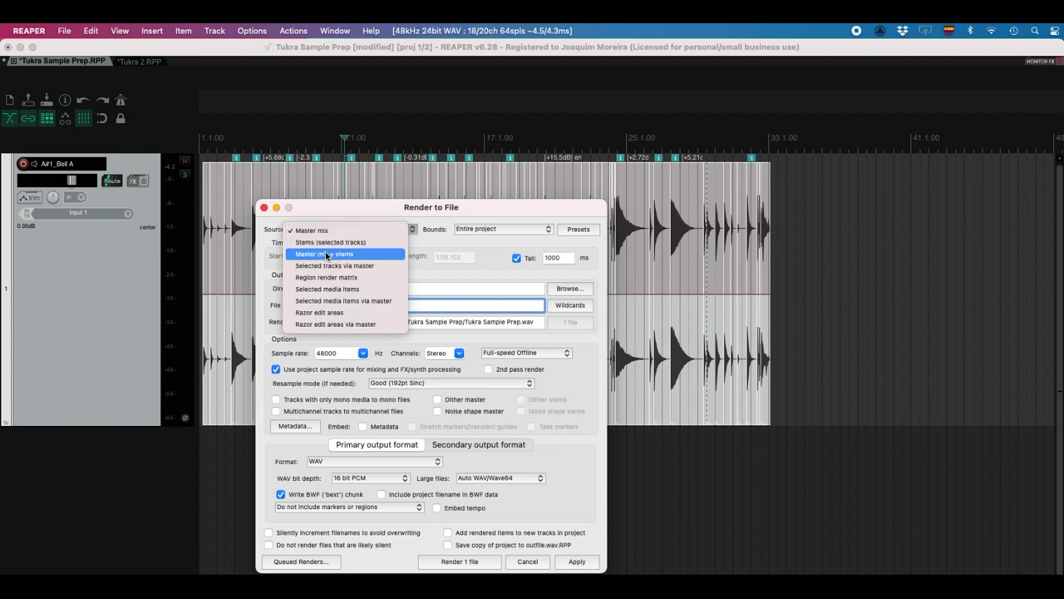
left_click(351, 290)
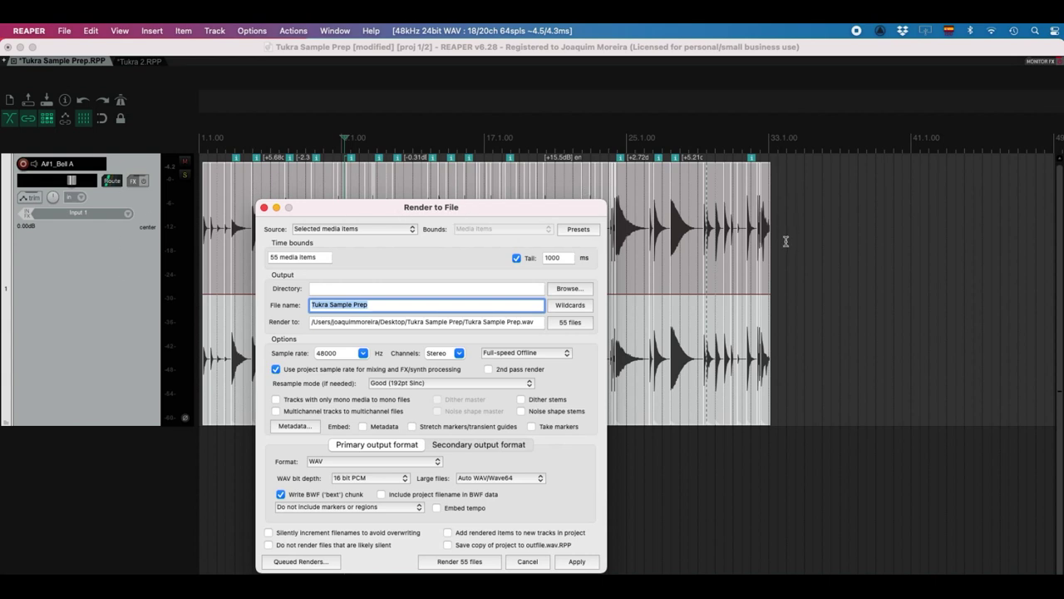
key("Right")
Step: Set the render channels to Mono and the sample rate to 44100 Hz
left_click(459, 353)
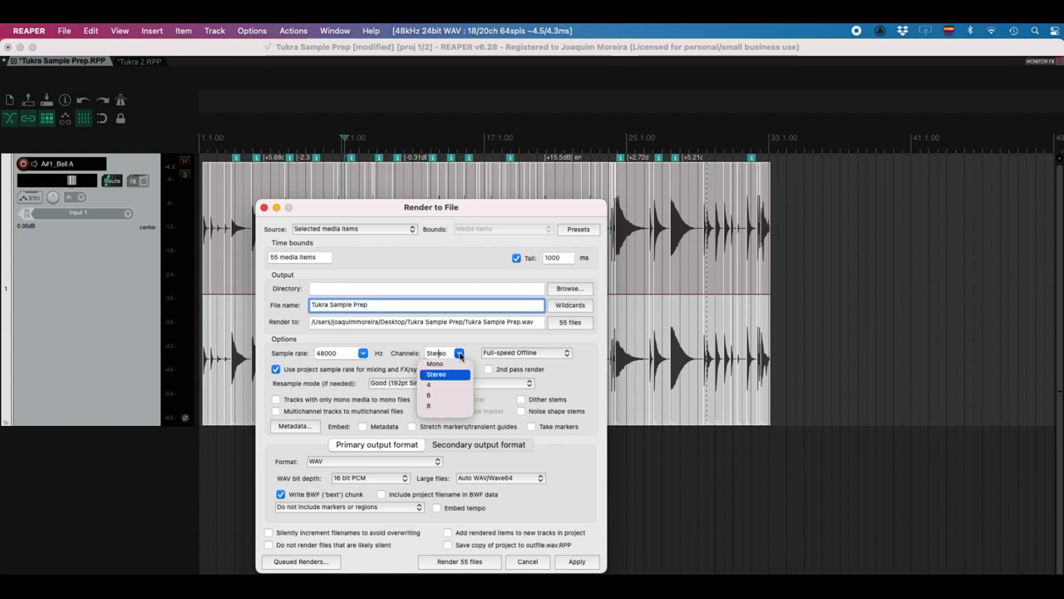
left_click(451, 365)
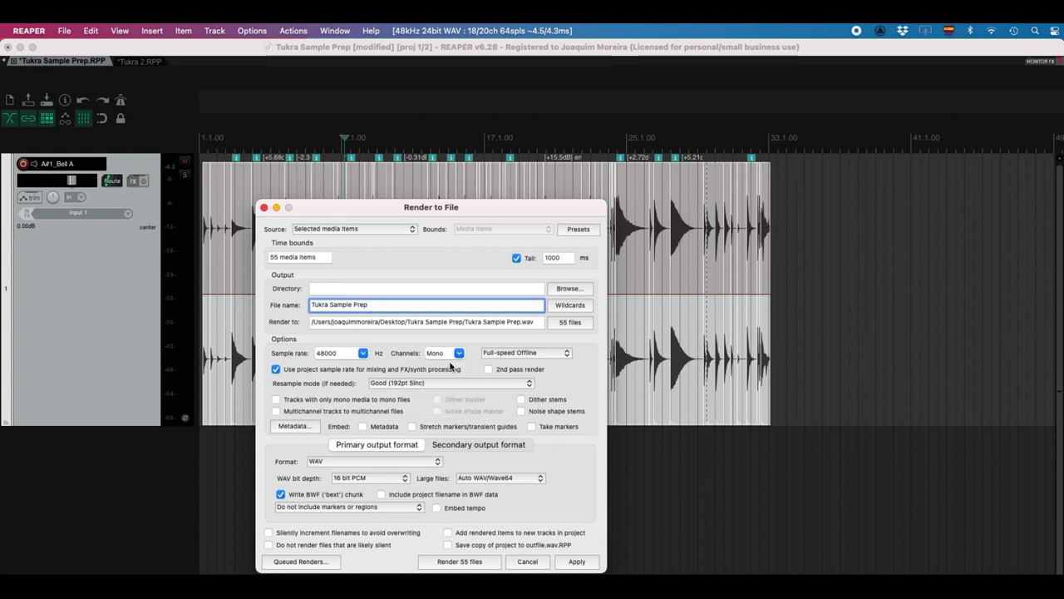
left_click(363, 353)
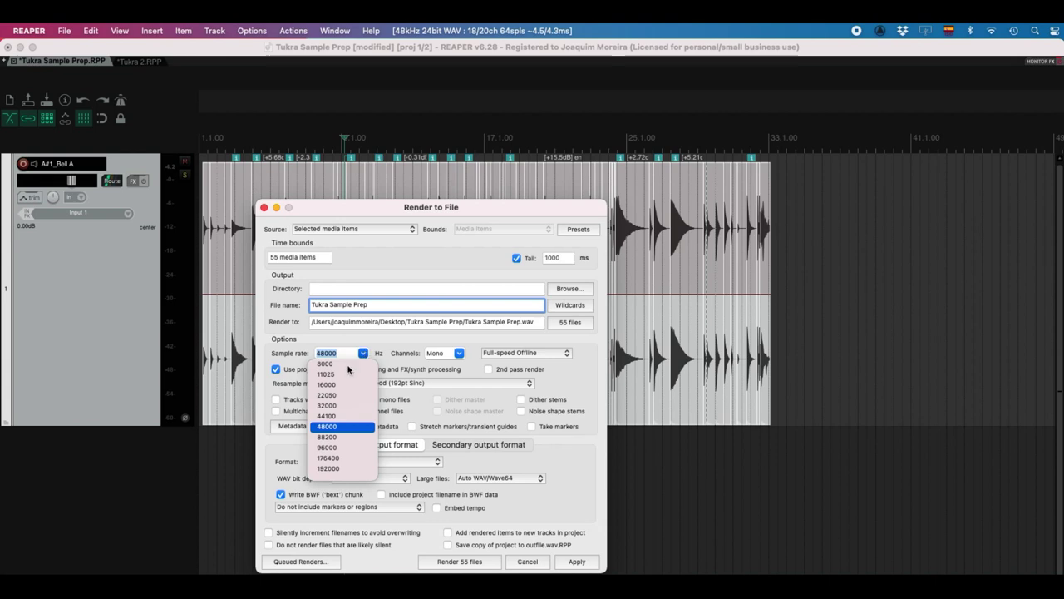
left_click(333, 415)
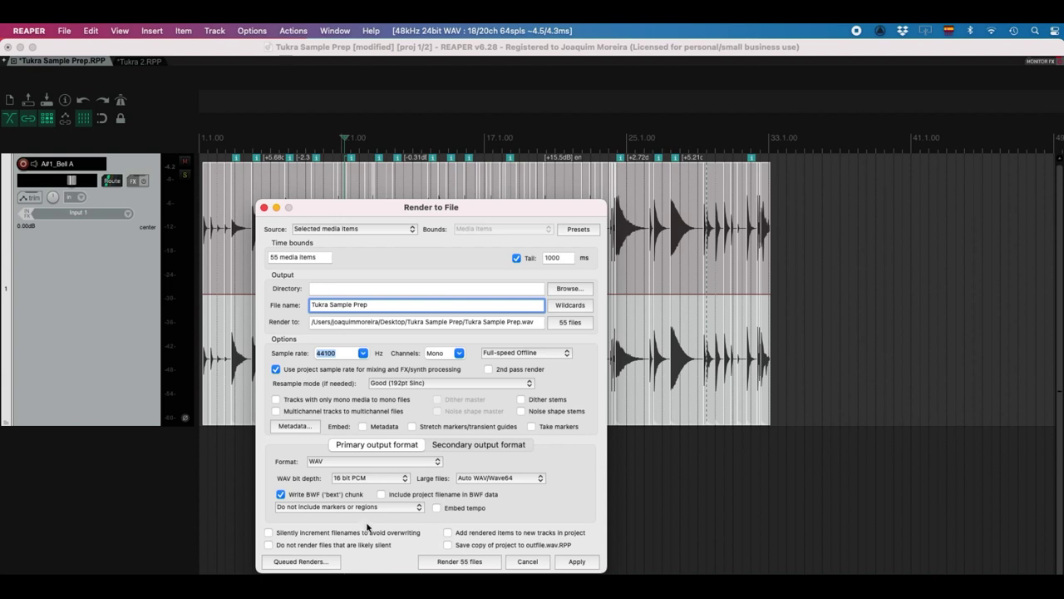
Step: Choose the Tukra Sample Prep folder as the output directory and render the selected items to files
left_click(569, 289)
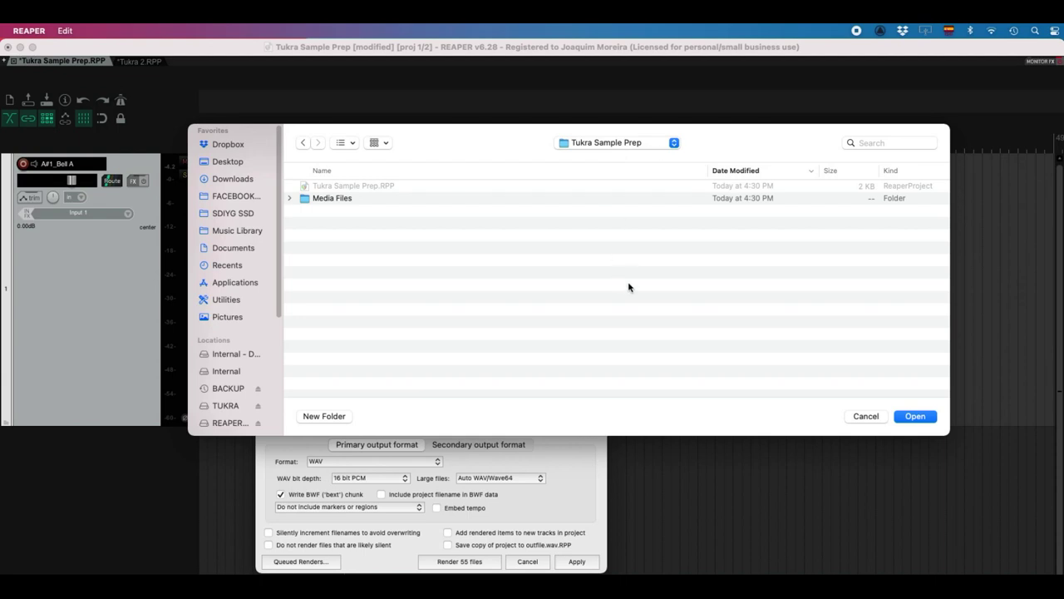
left_click(921, 418)
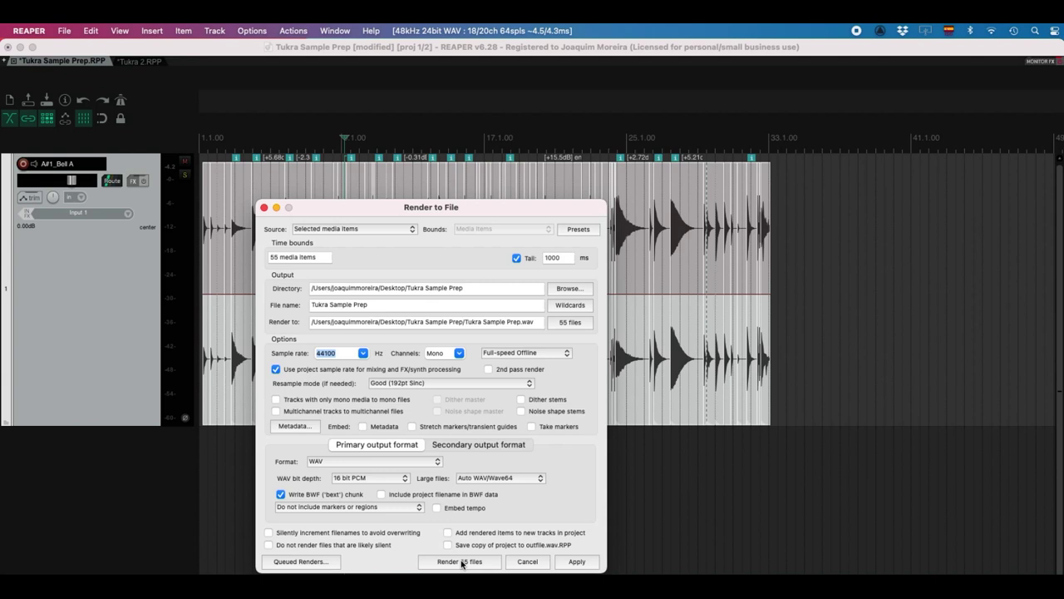
left_click(461, 562)
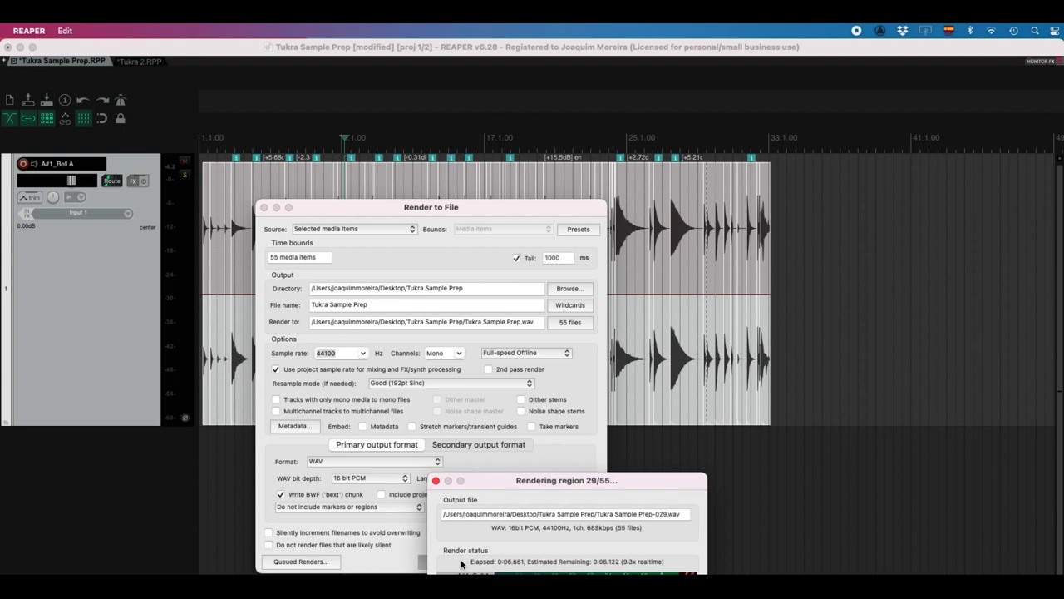
left_click_drag(569, 482, 503, 307)
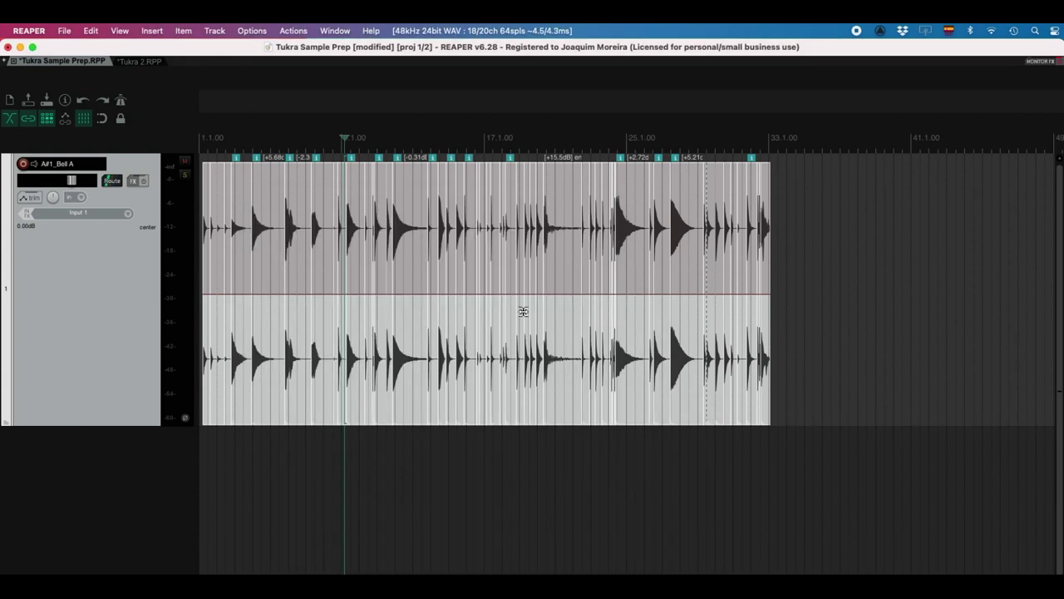
Step: Switch to Finder, open the Tukra Sample Prep folder on the Desktop and select Tukra Sample Prep-001.wav through -055.wav
key("super+Tab")
left_click(678, 225)
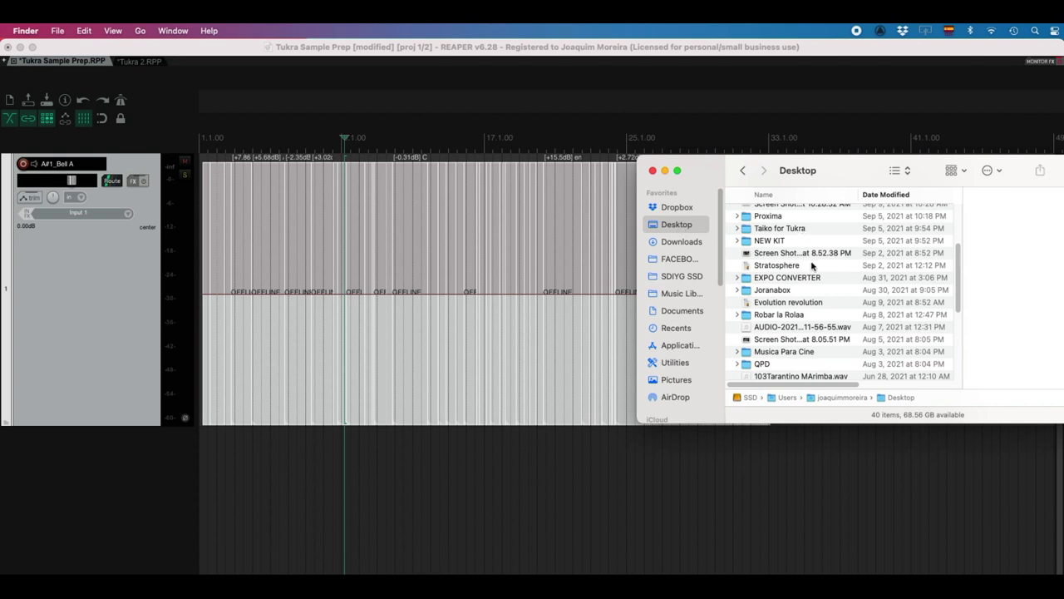
left_click(794, 213)
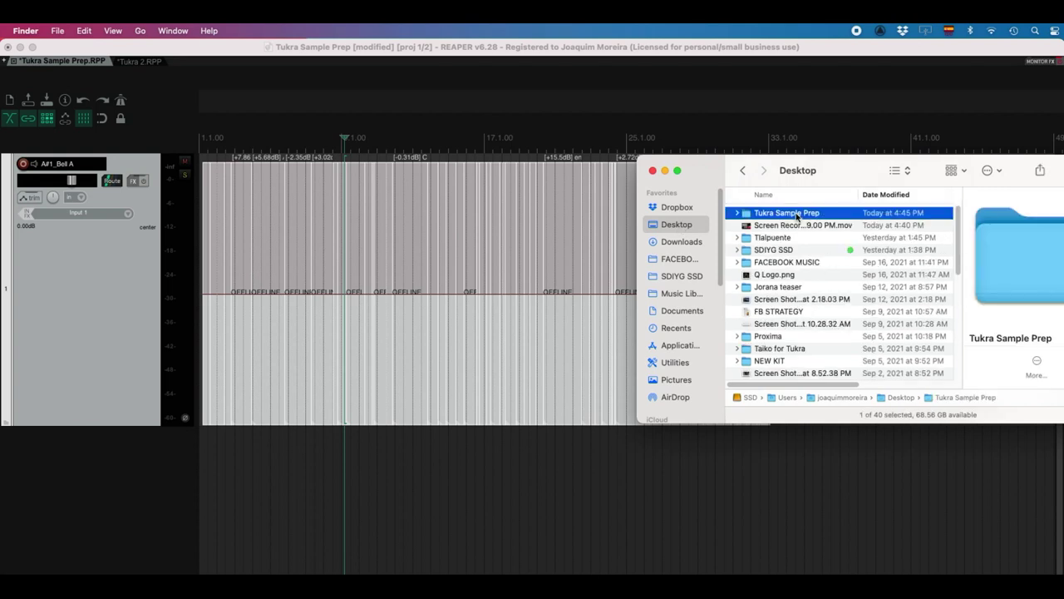
double_click(796, 214)
left_click(813, 225)
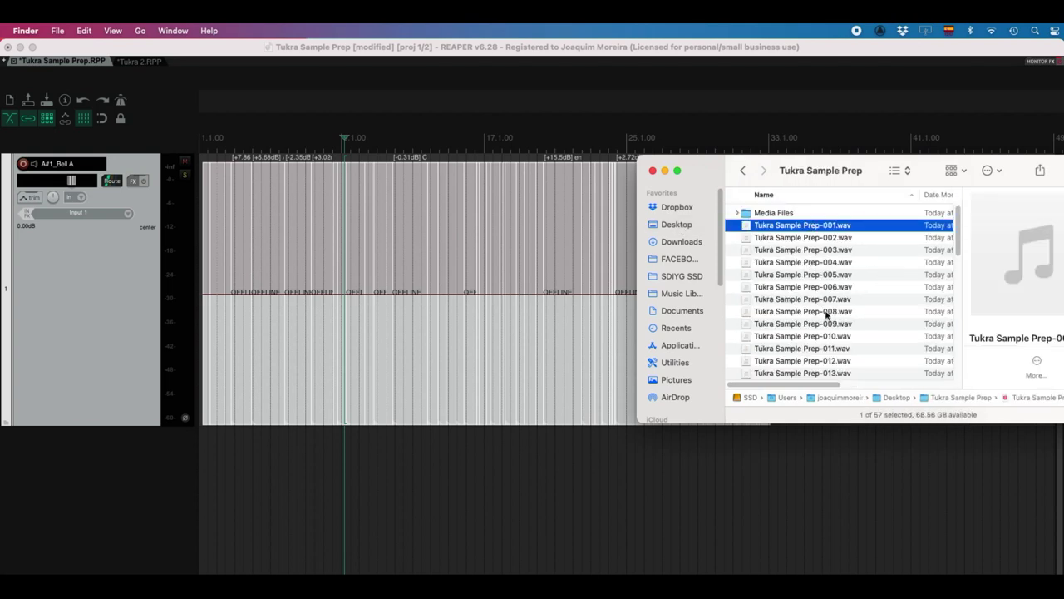
scroll(826, 314, "down", 10)
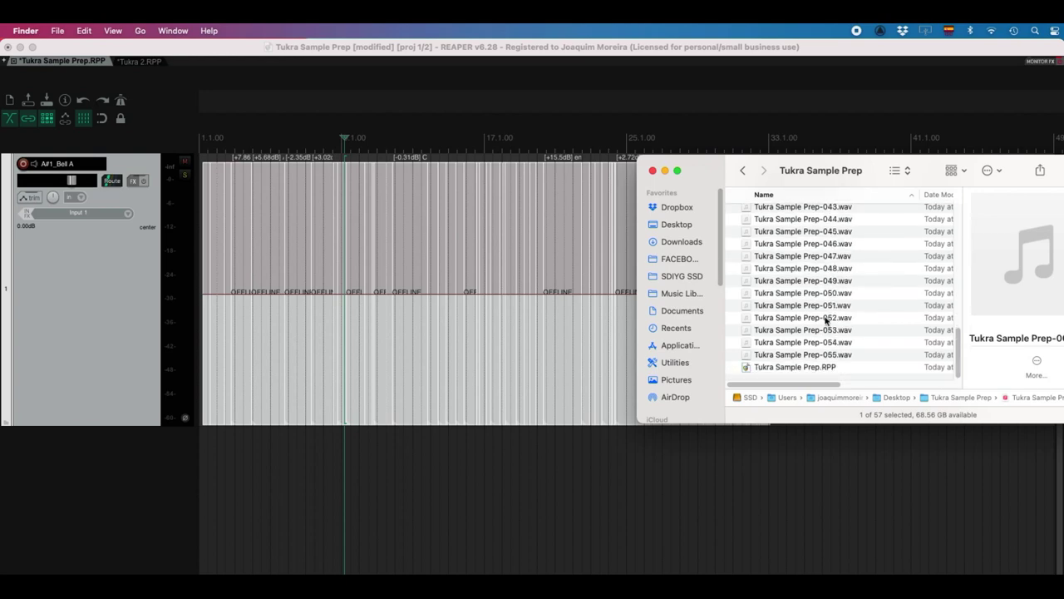
left_click(828, 358, "shift")
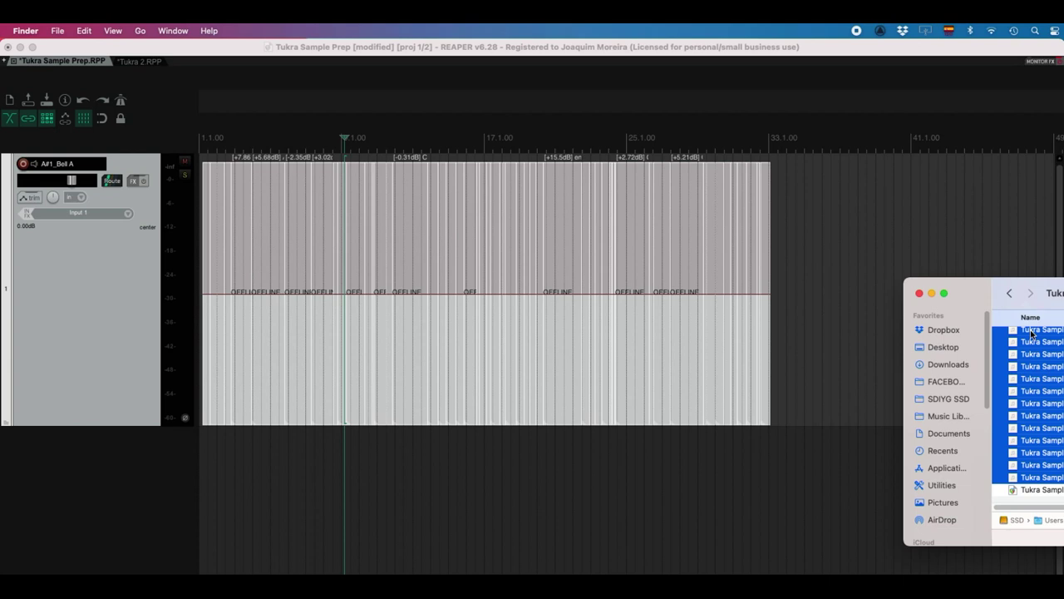
Step: Insert the selected WAV files into the REAPER project sequentially on a single track, after the existing items
left_click_drag(1034, 335, 827, 263)
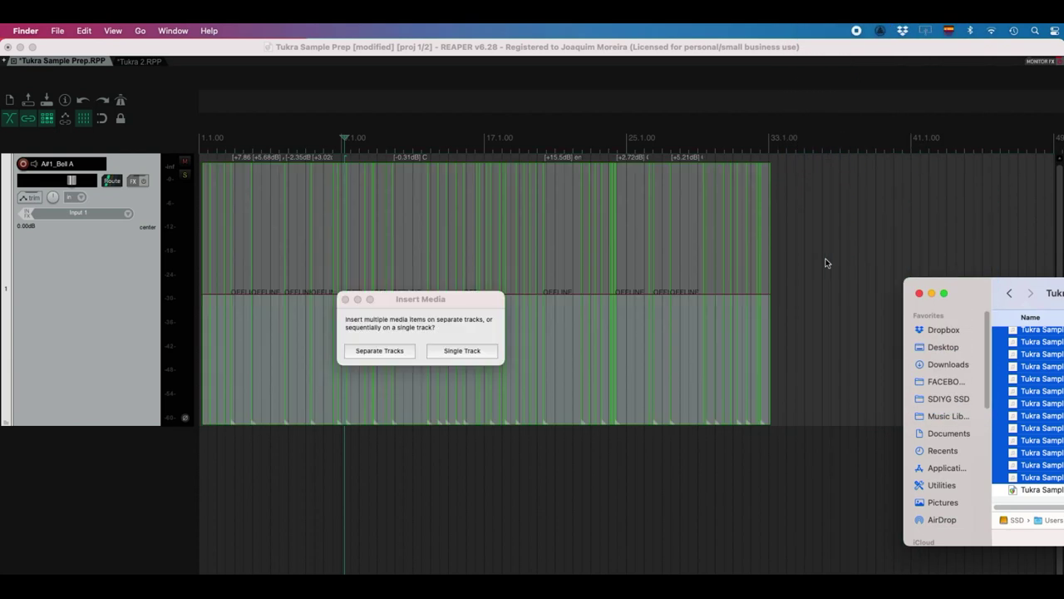
left_click(456, 350)
key("Return")
Step: Normalize each of the newly inserted mono items individually
scroll(626, 298, "right", 5)
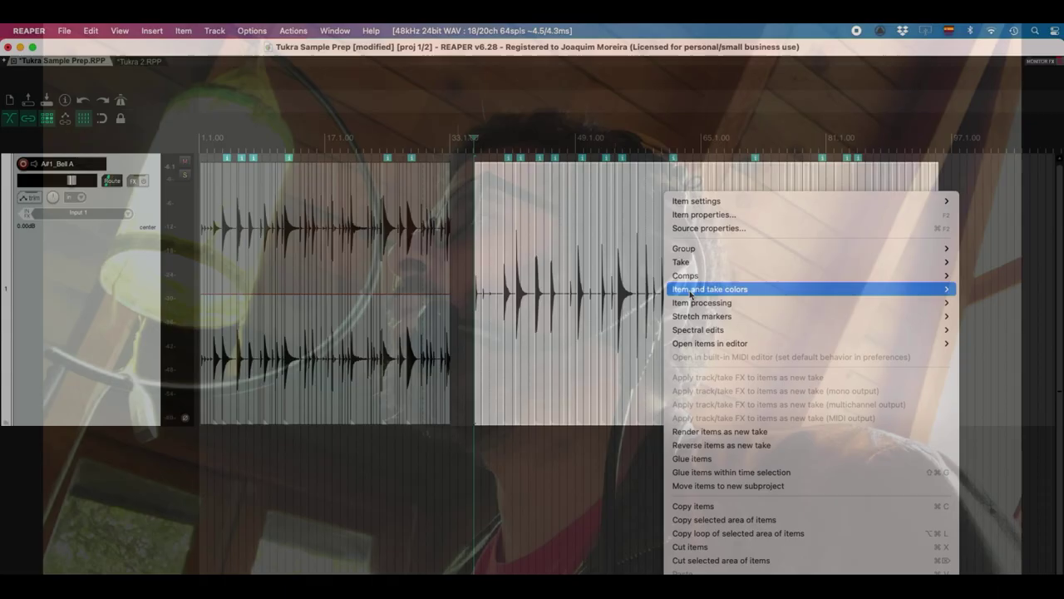
mouse_move(692, 292)
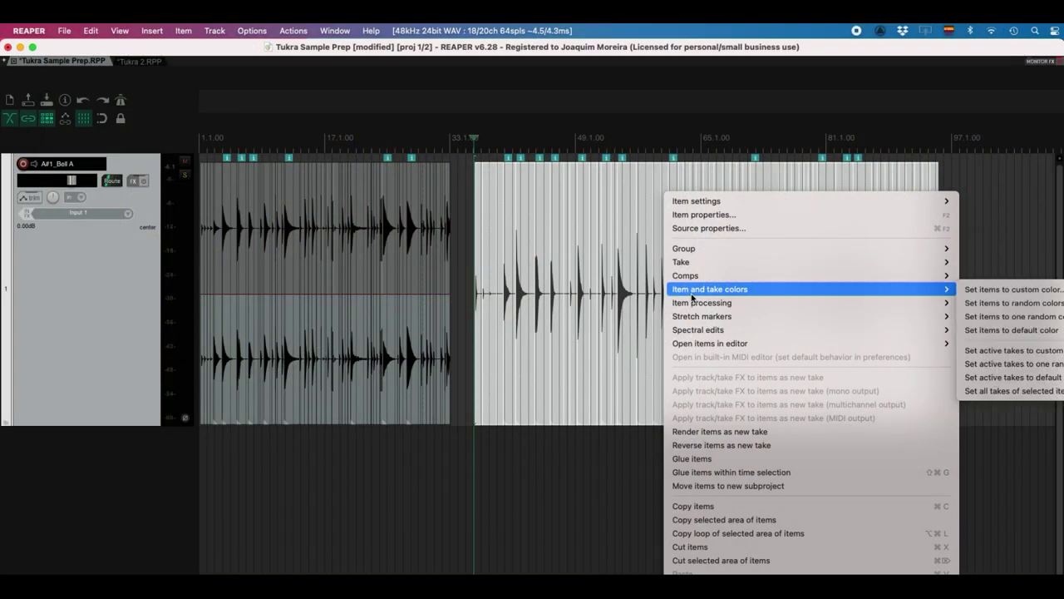
left_click(502, 307)
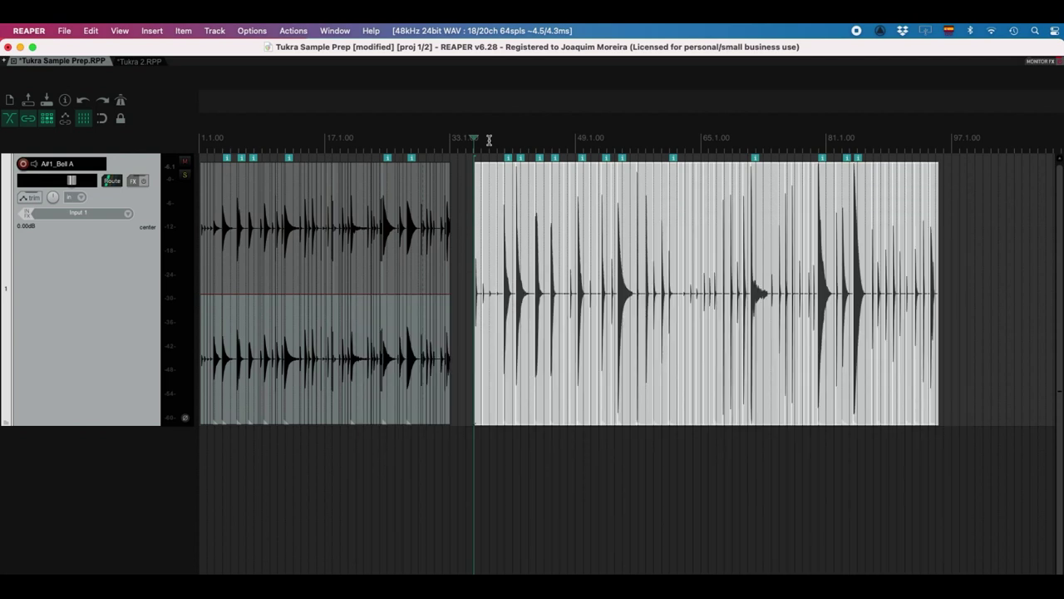
Step: Play back the first normalized samples from around bar 36 to check their levels
key("space")
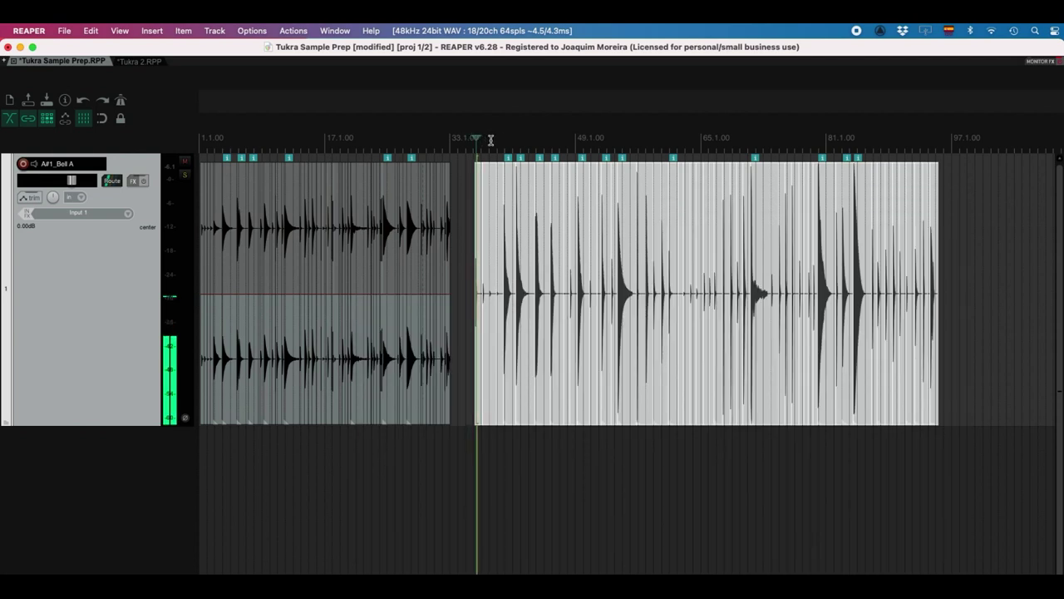
scroll(486, 154, "up", 5)
left_click(533, 140)
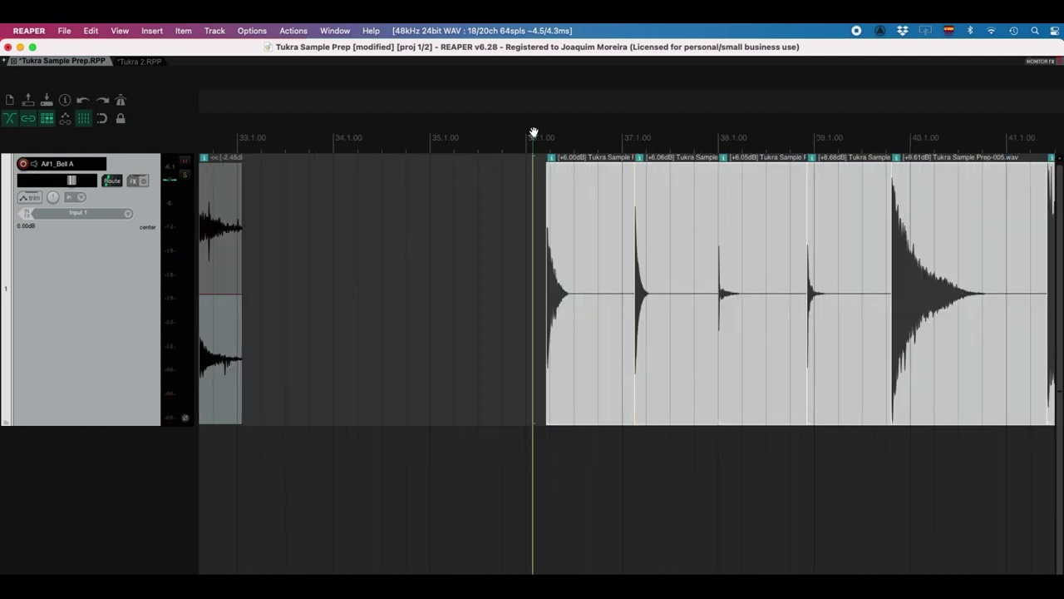
scroll(319, 208, "up", 4)
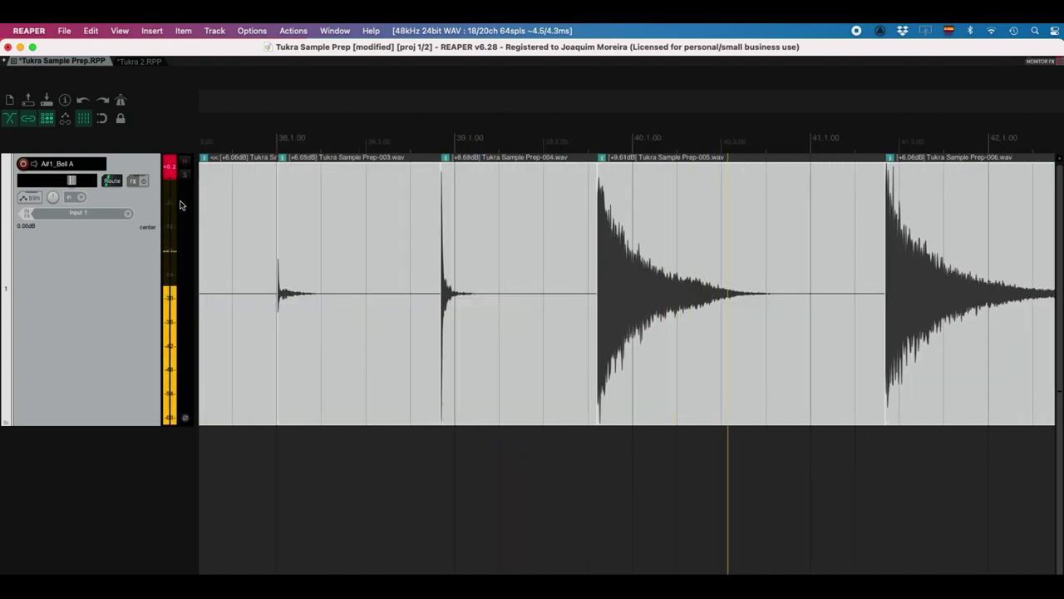
key("space")
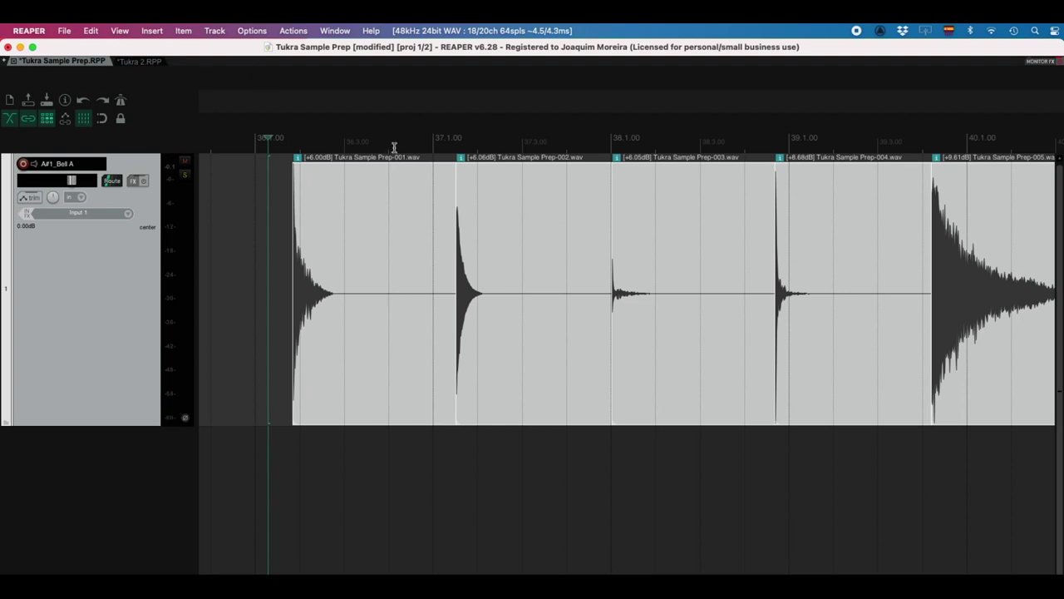
Step: Select all normalized mono items and render them to the Tukra Sample Prep folder with the file name $regionnumber
scroll(395, 147, "down", 10)
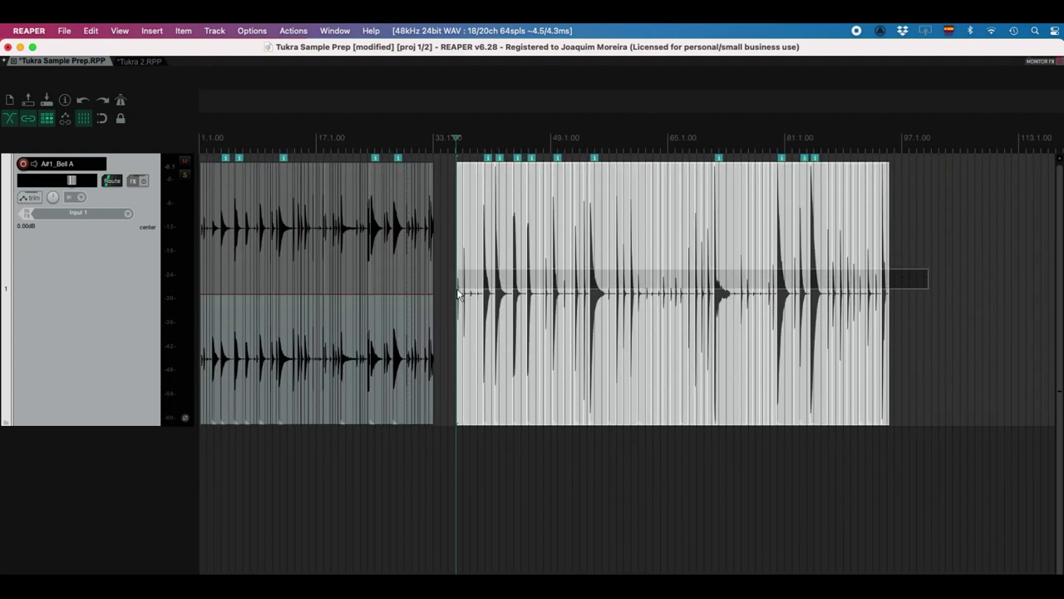
key("super+alt+r")
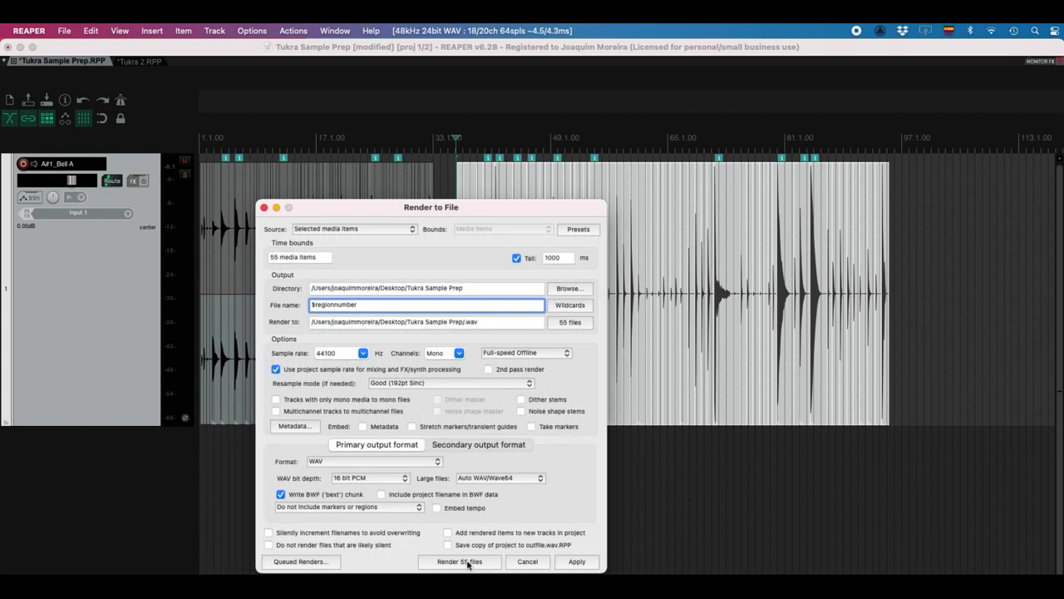
left_click(469, 562)
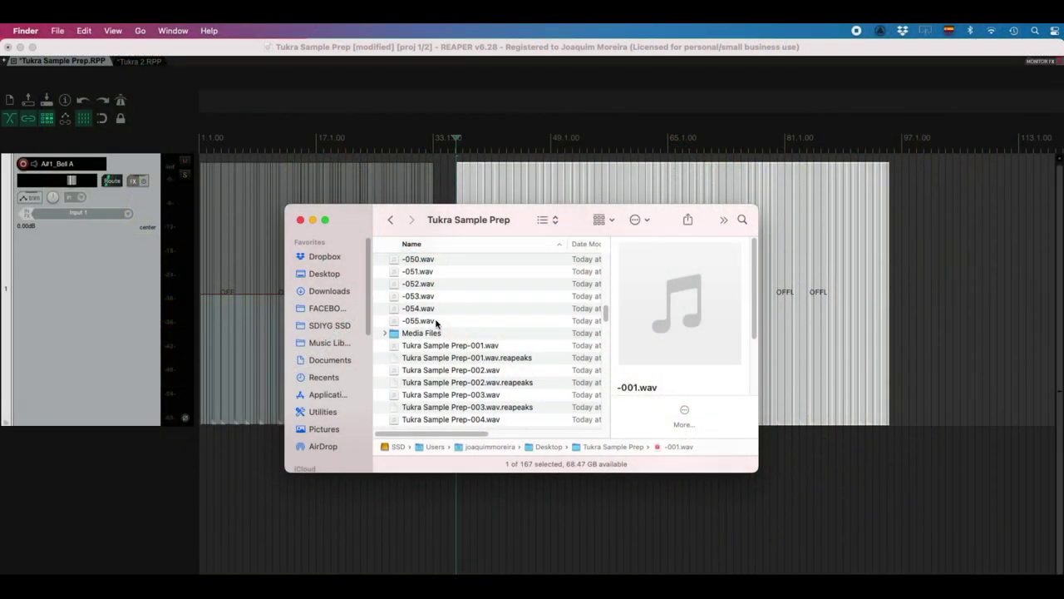
Step: In Finder, select the rendered files -001.wav through -055.wav and open them all in Audacity
left_click(443, 319, "shift")
scroll(446, 312, "up", 10)
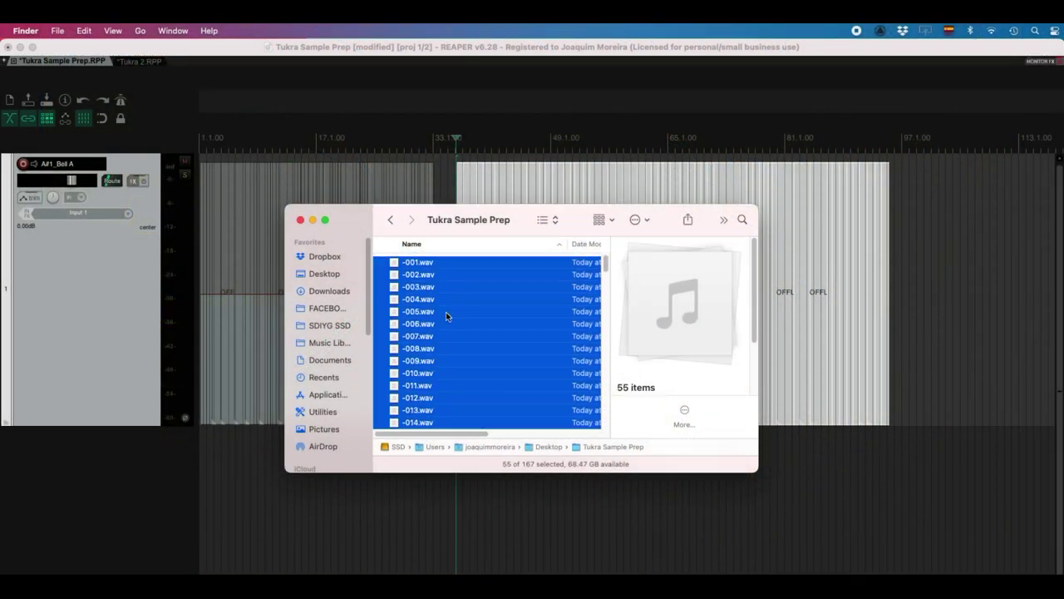
scroll(436, 287, "up", 5)
right_click(430, 262)
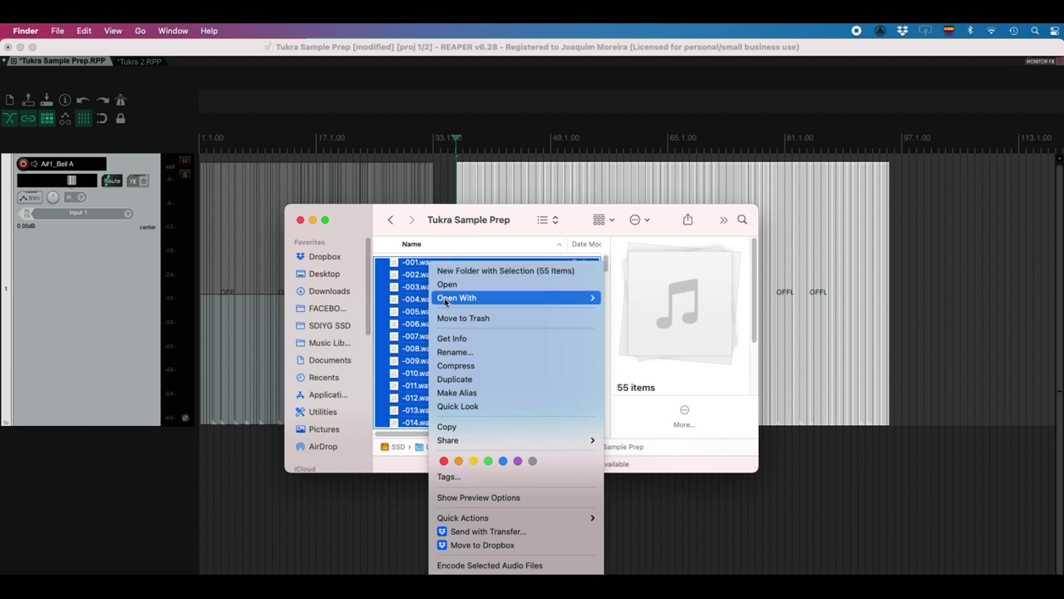
mouse_move(480, 299)
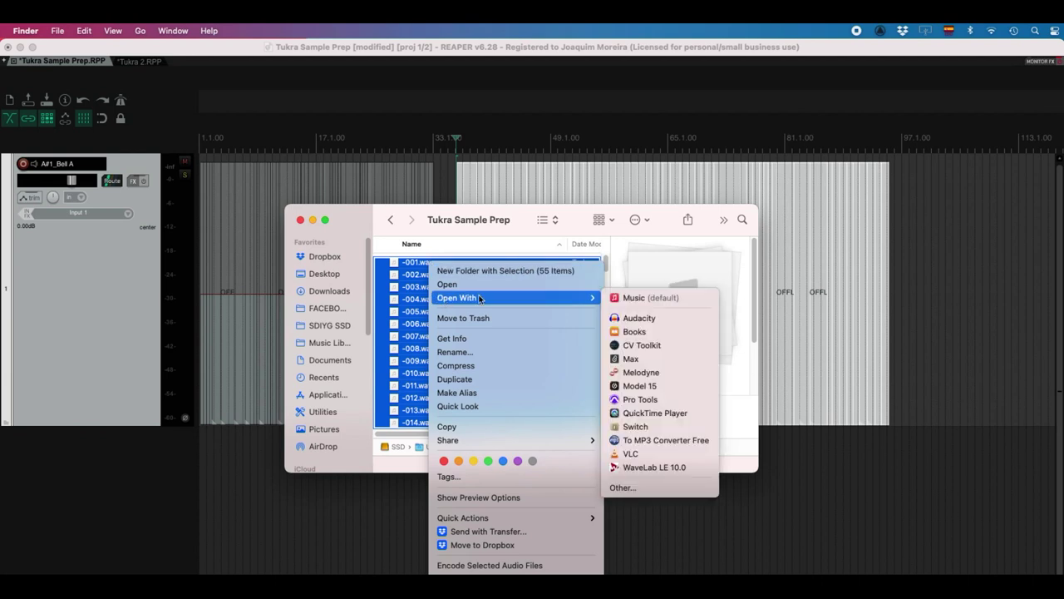
left_click(639, 317)
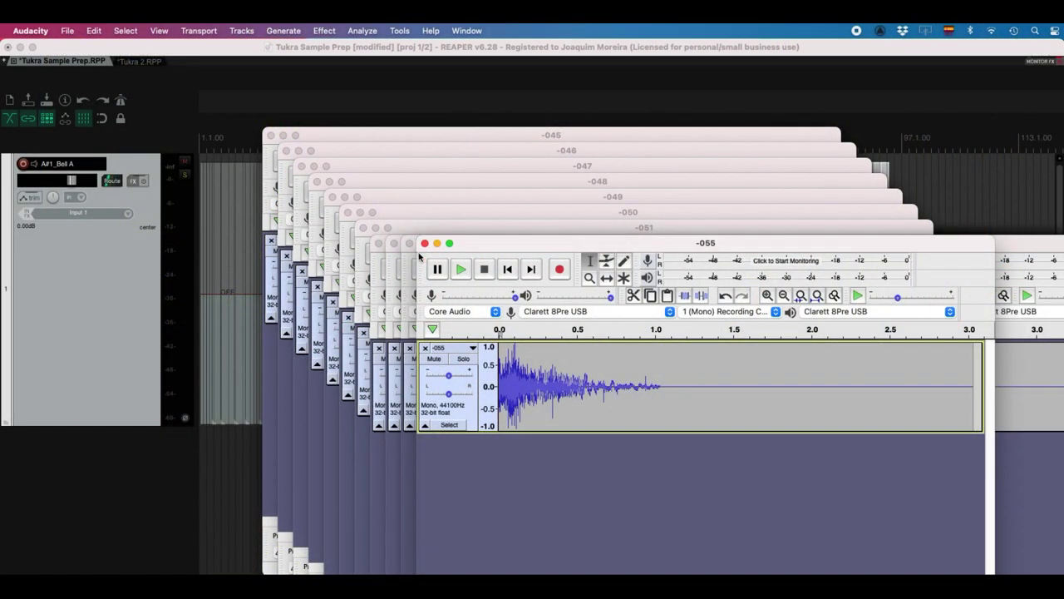
Step: Close the -055 project window and force quit Audacity to discard all the separately opened sample windows
left_click_drag(464, 247, 553, 209)
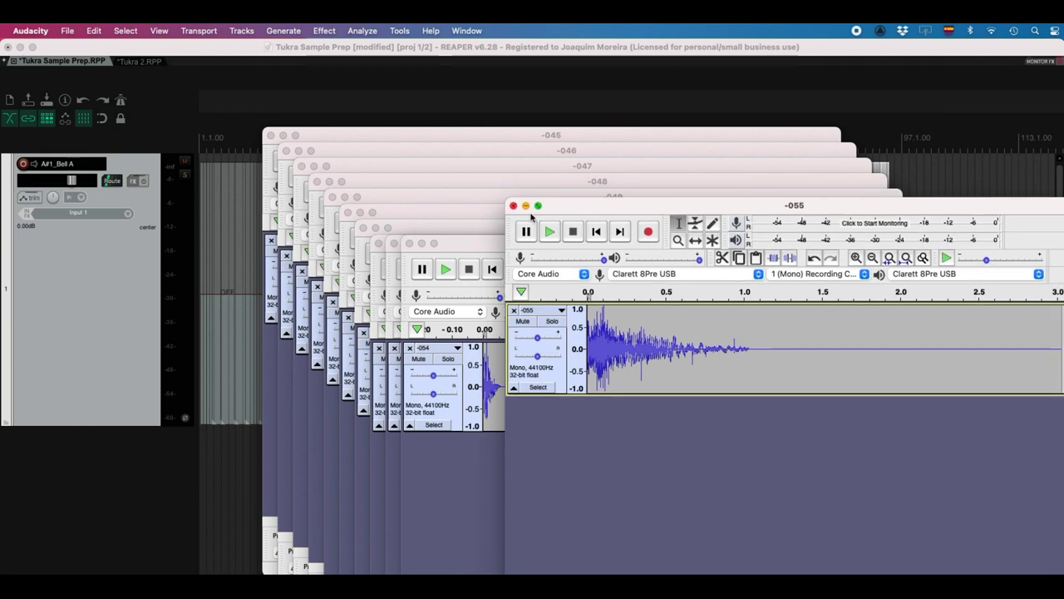
left_click(514, 206)
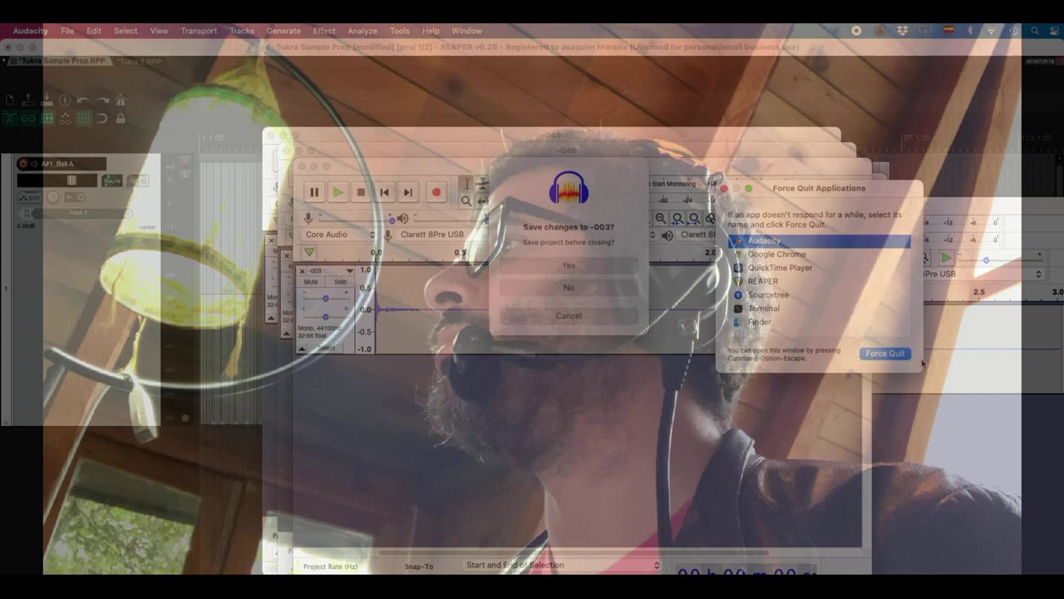
left_click(885, 353)
left_click(910, 280)
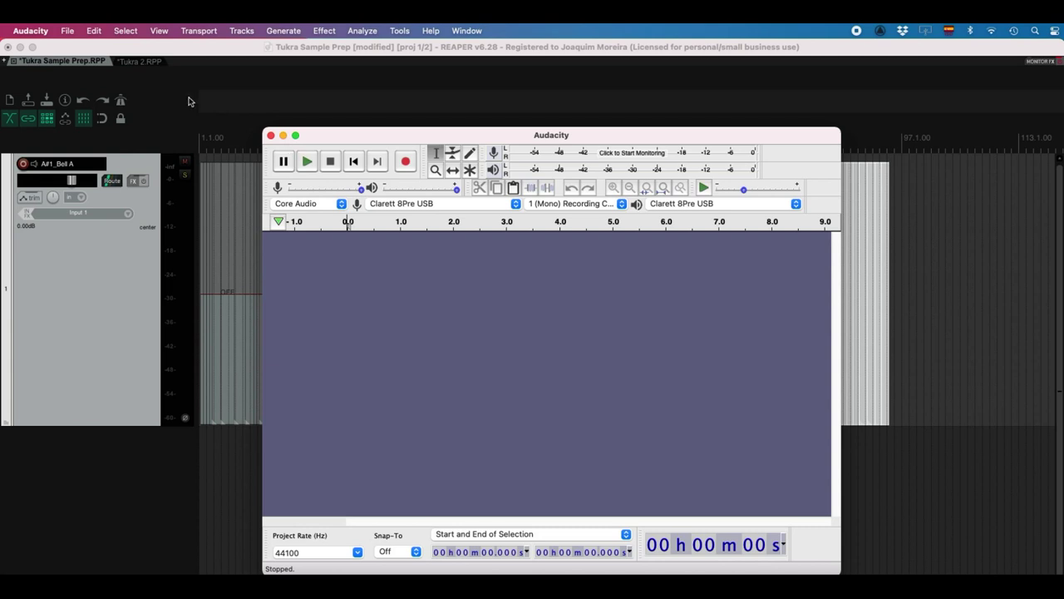
Step: Import -001.wav through -055.wav from the Tukra Sample Prep folder on the Desktop together into one Audacity project
left_click(64, 30)
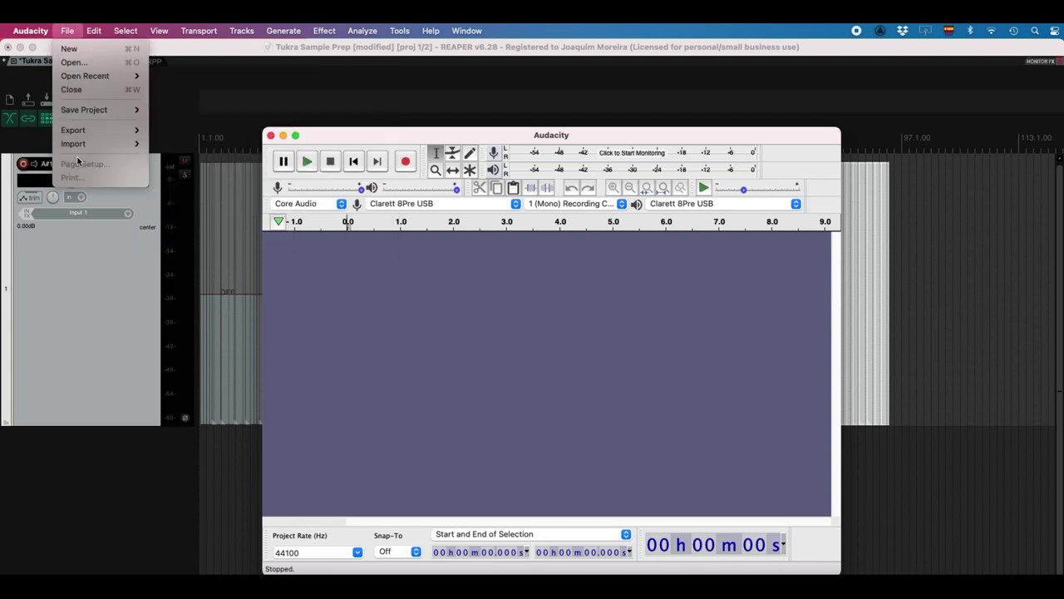
mouse_move(80, 145)
left_click(190, 144)
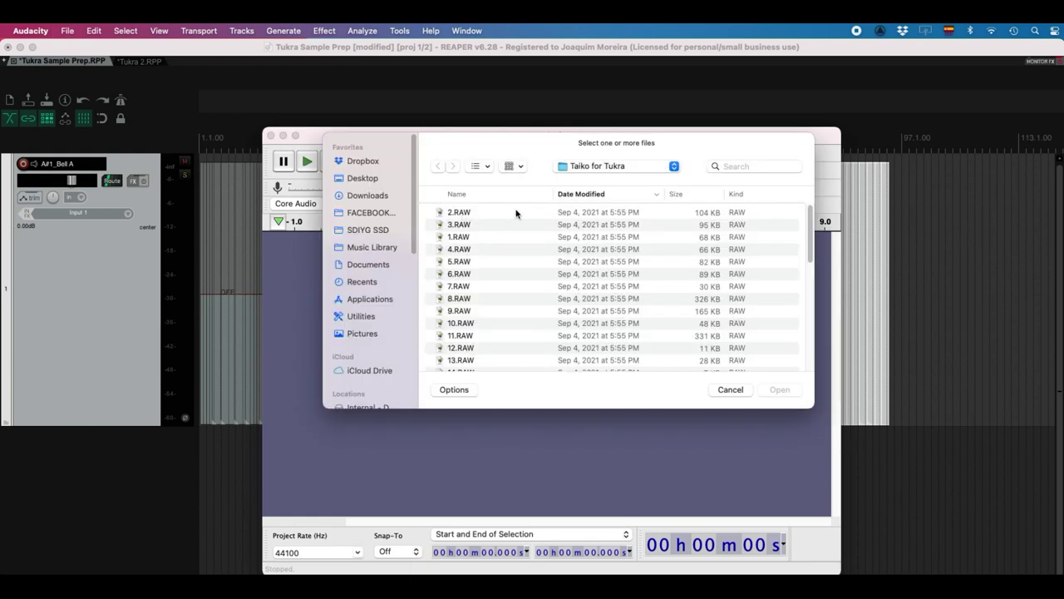
left_click(579, 167)
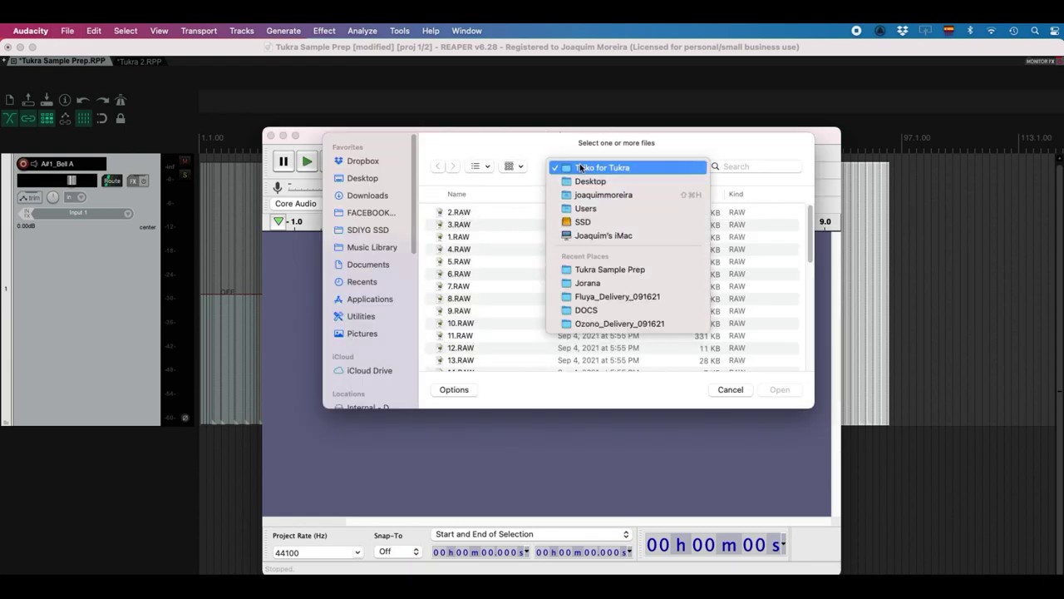
left_click(582, 182)
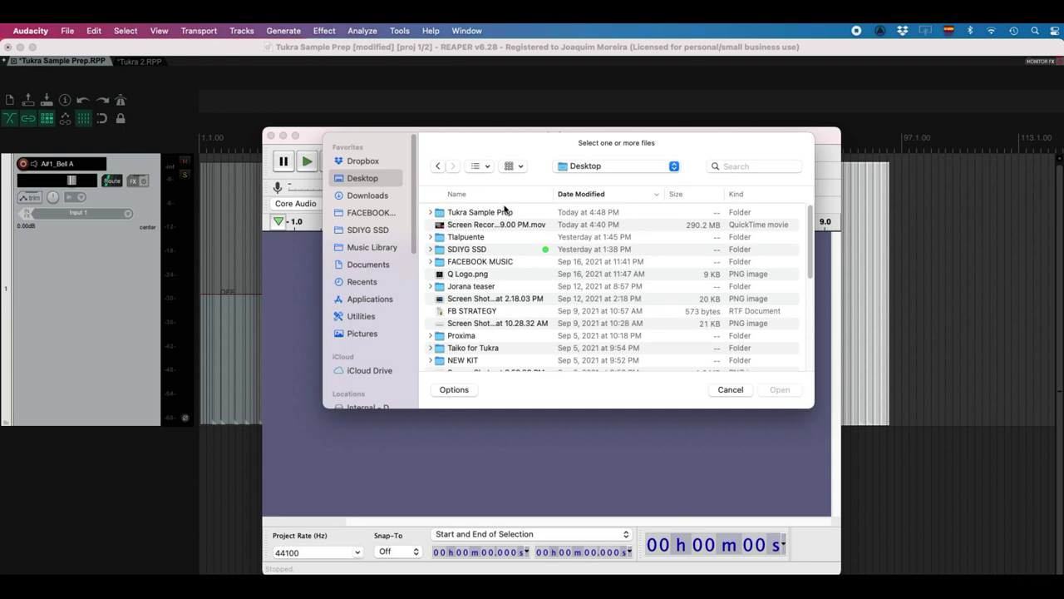
double_click(504, 212)
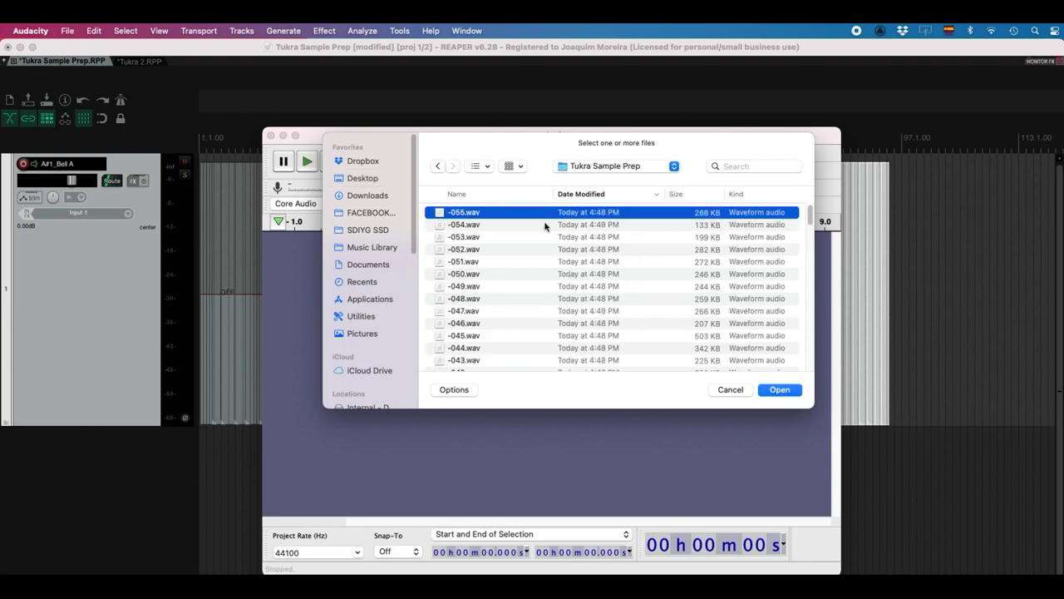
scroll(532, 258, "down", 15)
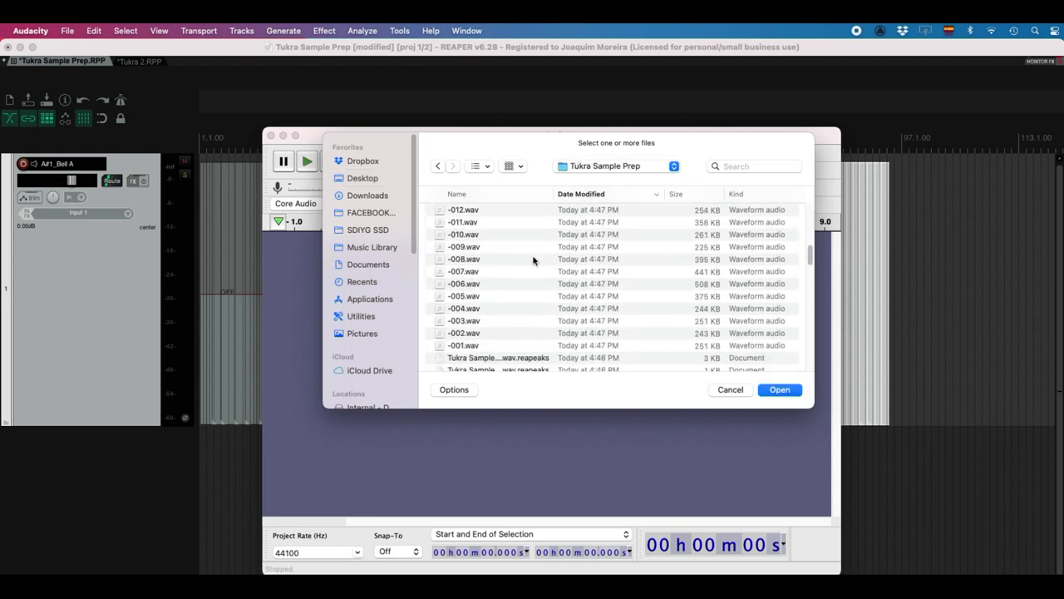
left_click(490, 346, "shift")
scroll(618, 303, "up", 15)
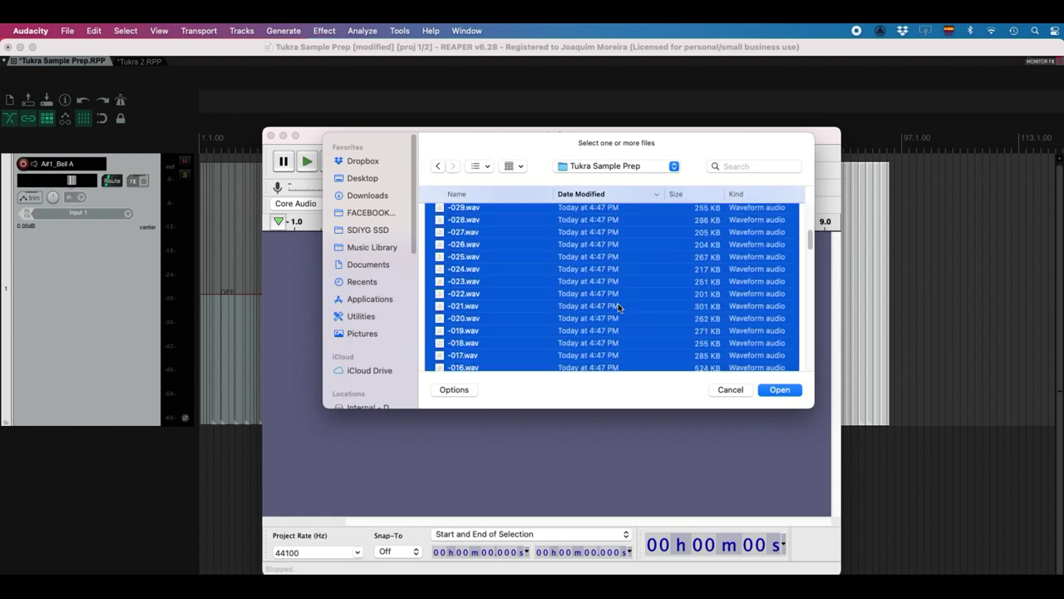
left_click(780, 390)
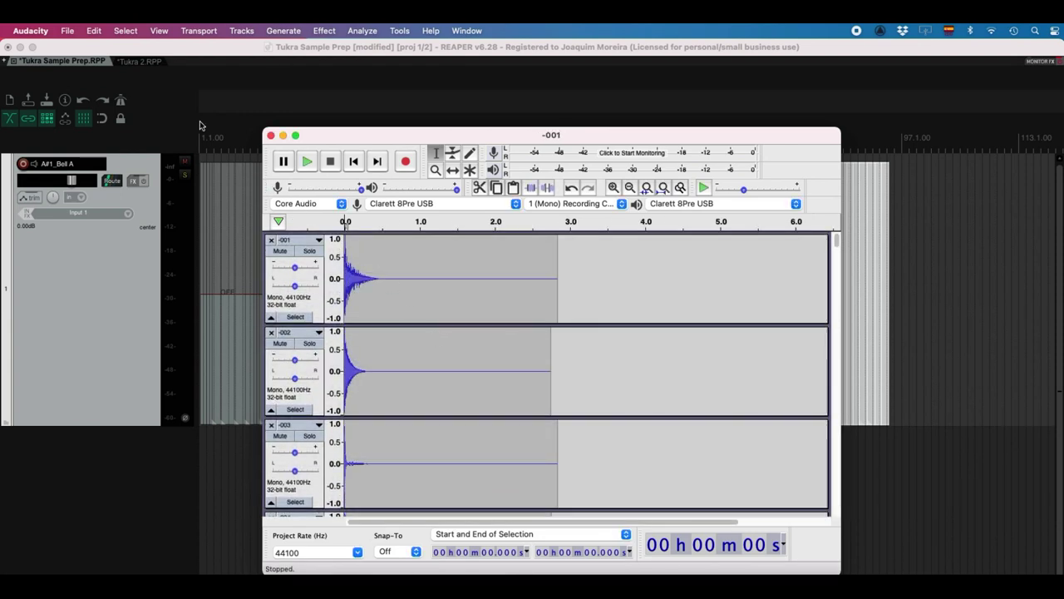
Step: Set up a multiple-file export with RAW (header-less) header, Signed 16-bit PCM encoding and files named using the label/track name
left_click(66, 30)
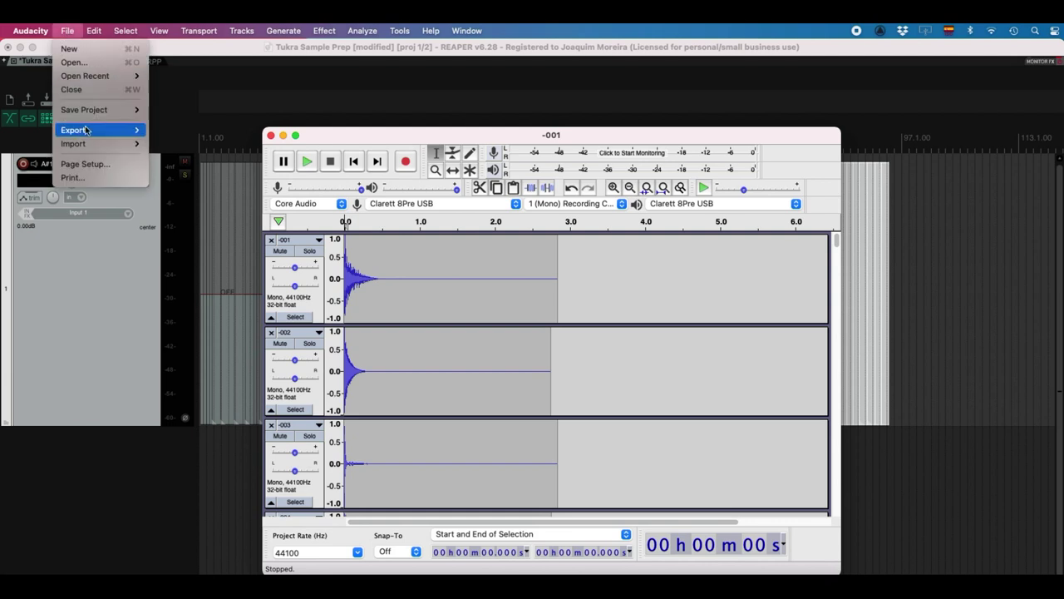
mouse_move(100, 129)
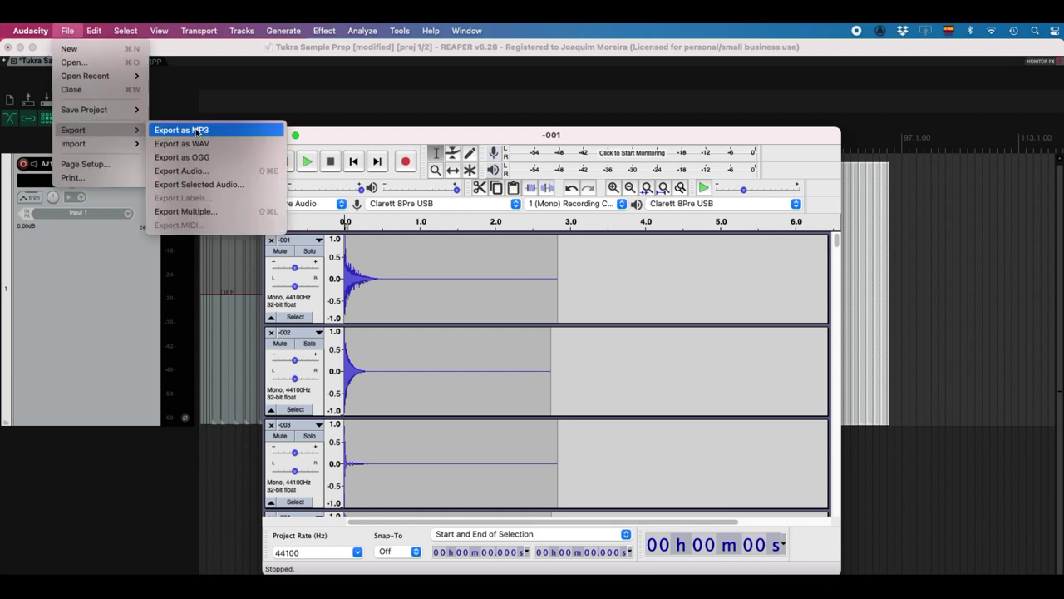
left_click(212, 215)
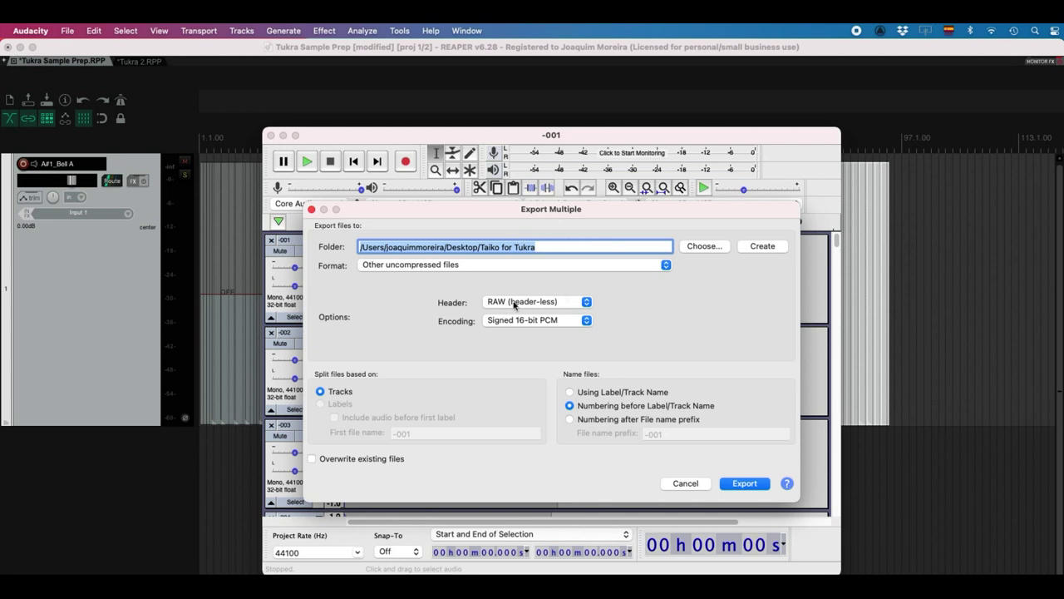
left_click(514, 303)
left_click(533, 304)
left_click(536, 323)
left_click(536, 322)
left_click(584, 394)
Step: Create a New Tukra Samples folder on the Desktop as the destination and export all the tracks into it
left_click(704, 247)
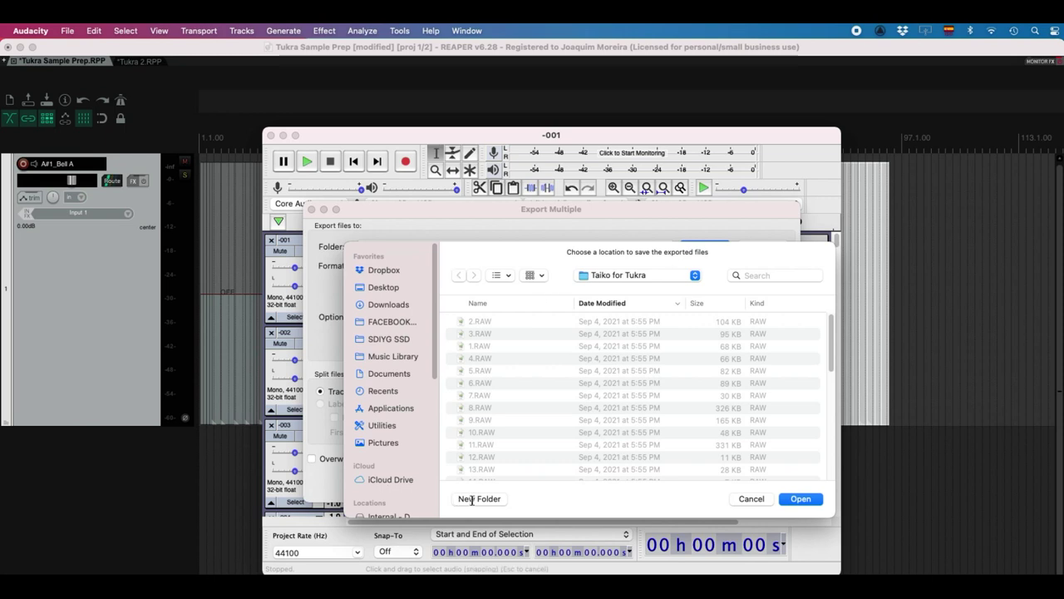
left_click(638, 274)
left_click(607, 290)
left_click(484, 499)
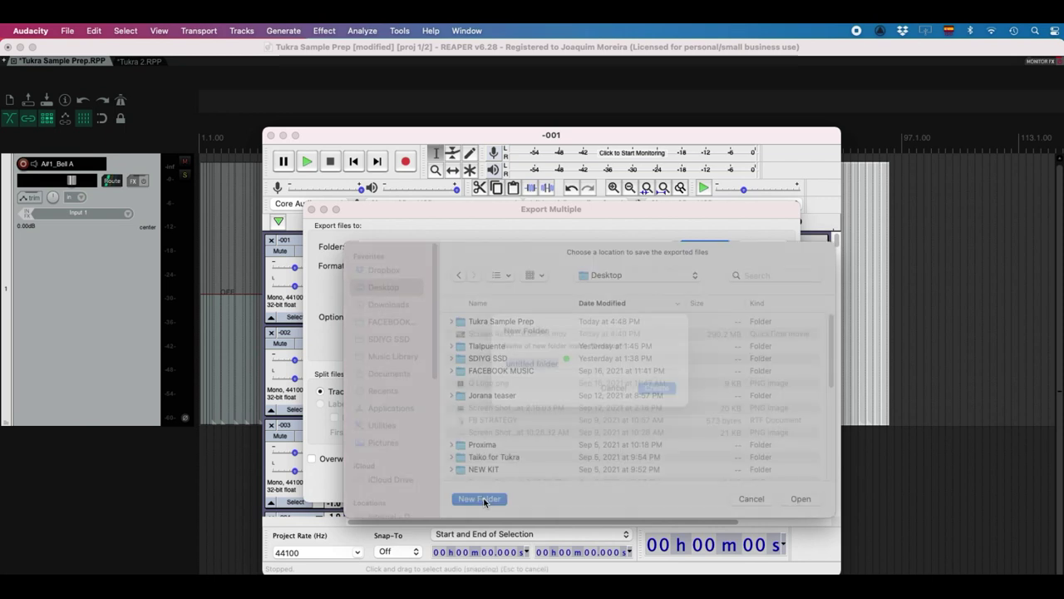
type("Tu")
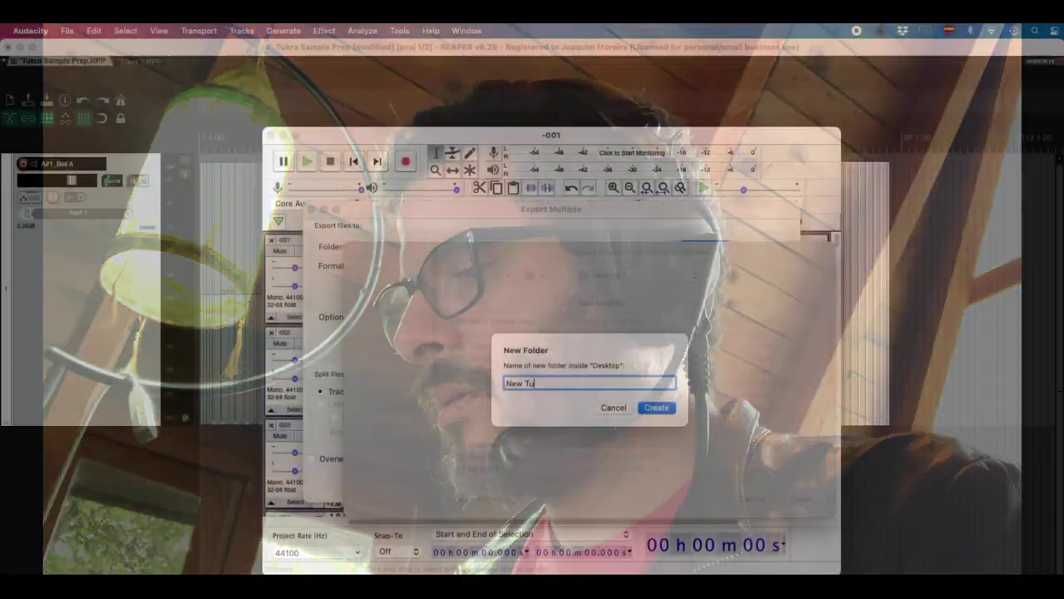
type("kra Sampl")
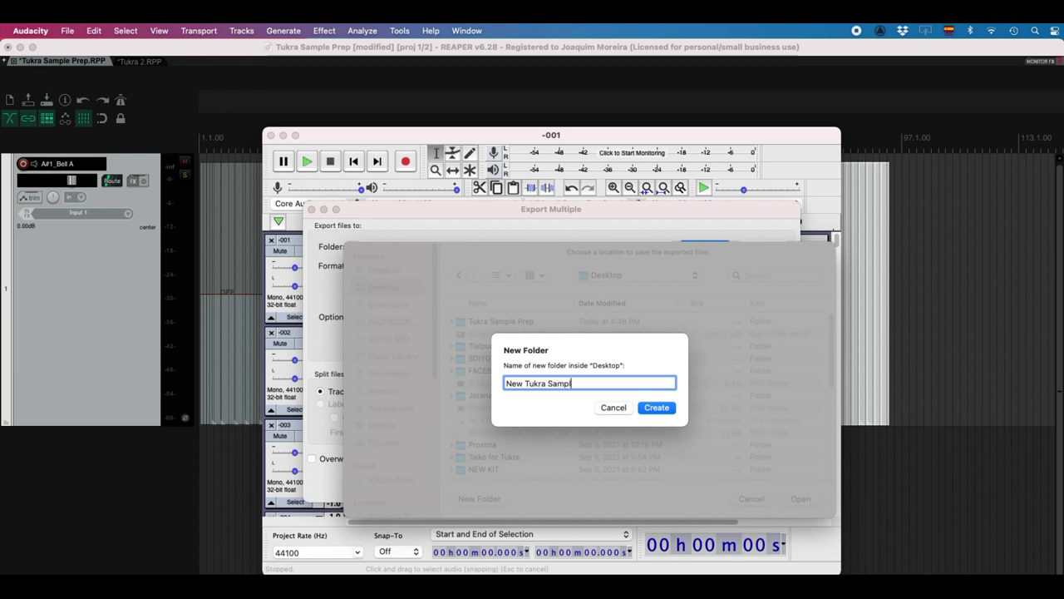
type("es")
key("Return")
left_click(806, 497)
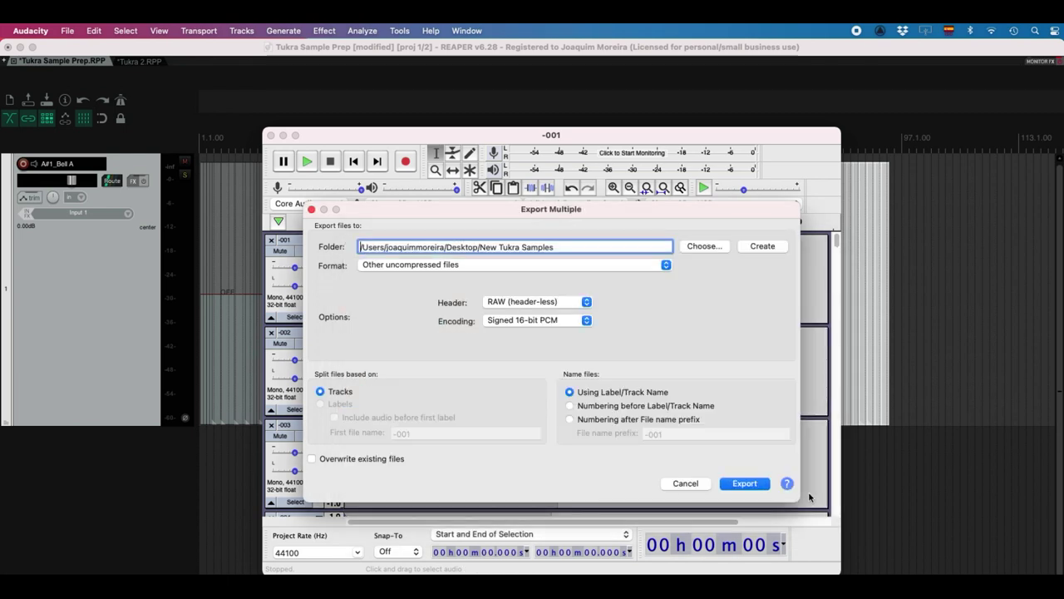
left_click(736, 486)
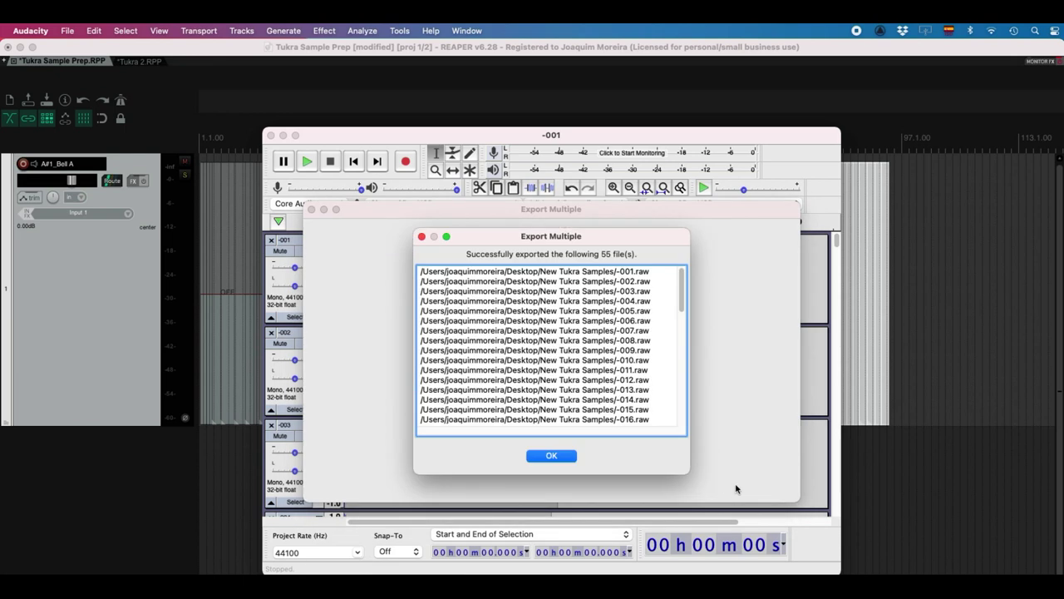
left_click(552, 456)
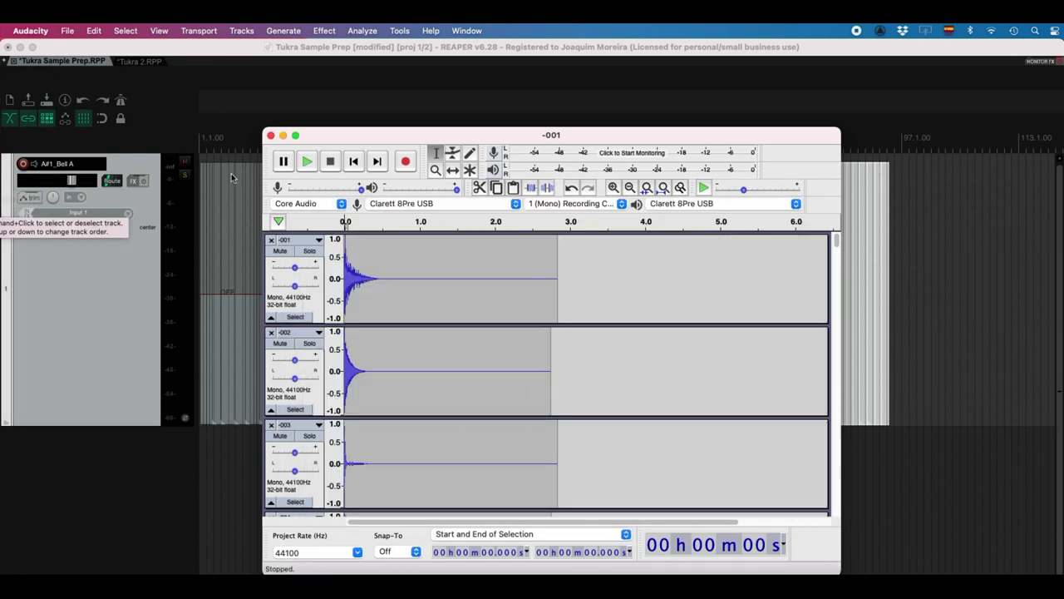
Step: Minimize the Audacity project and check the exported RAW files in the New Tukra Samples folder in Finder
left_click(283, 135)
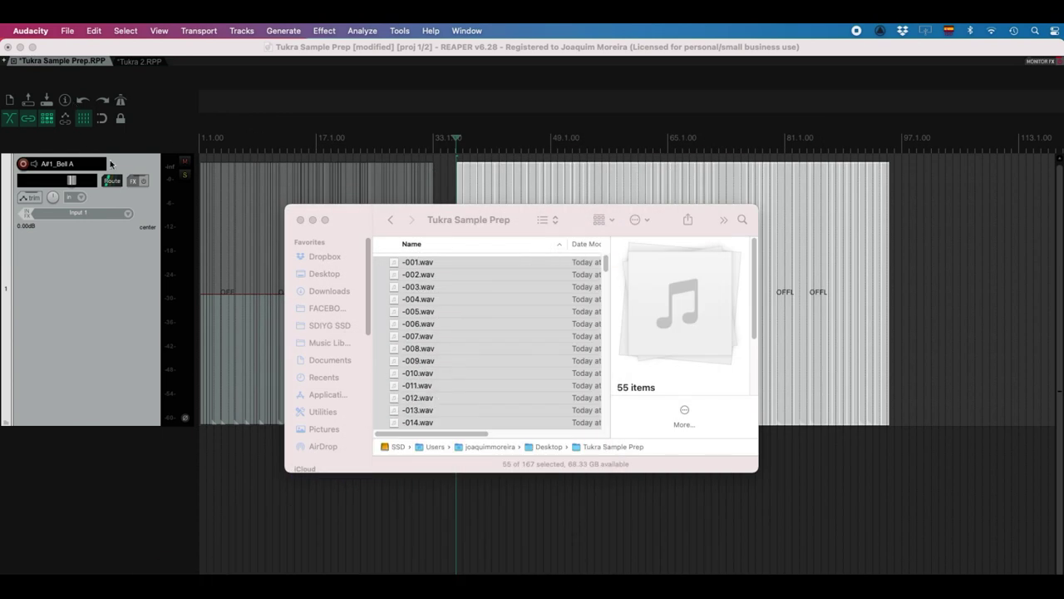
left_click(498, 225)
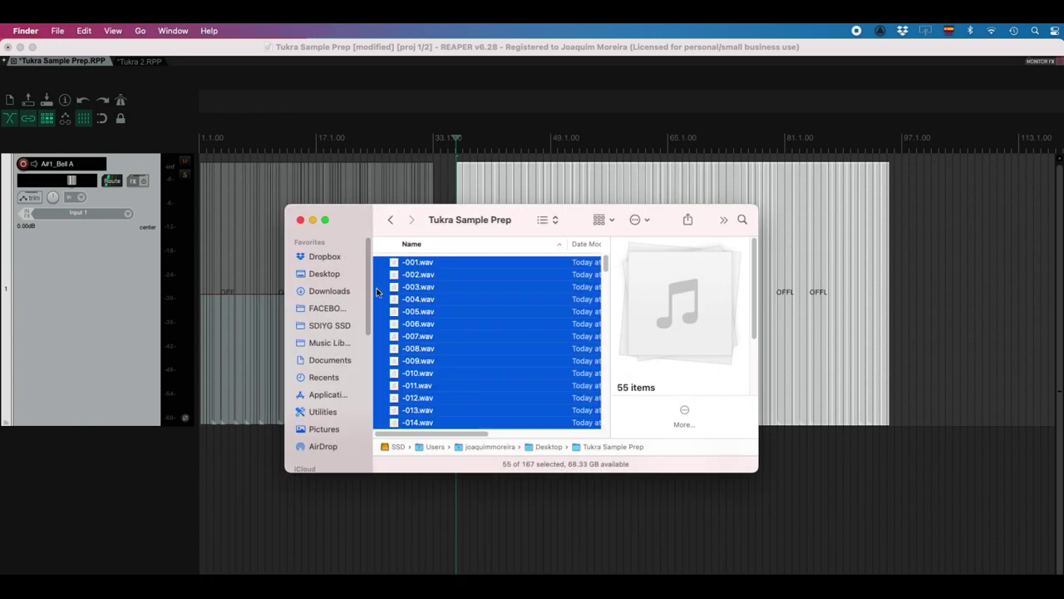
left_click(323, 274)
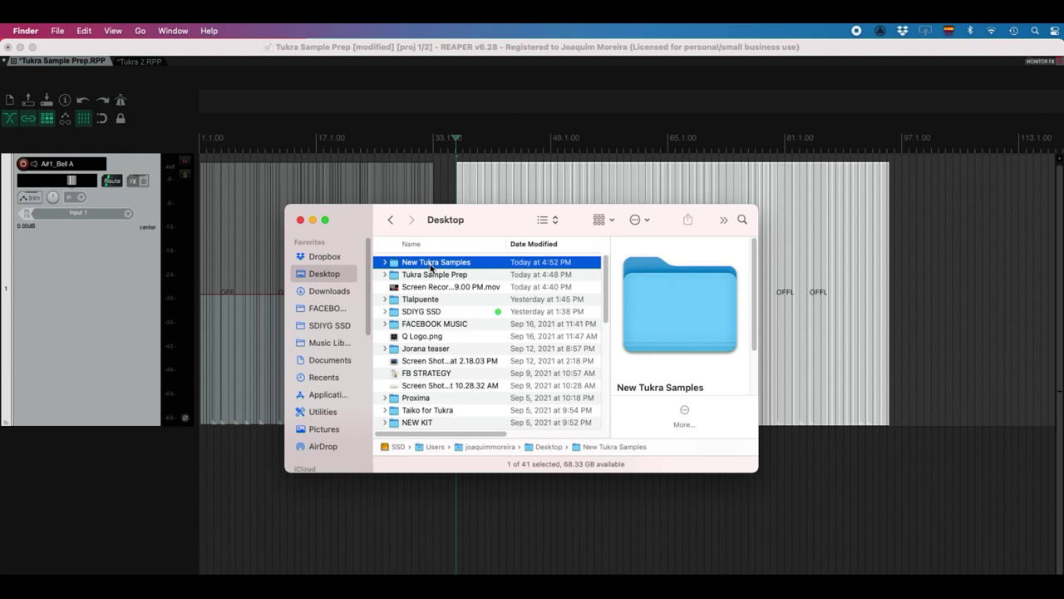
double_click(430, 264)
scroll(432, 366, "down", 5)
scroll(428, 388, "down", 5)
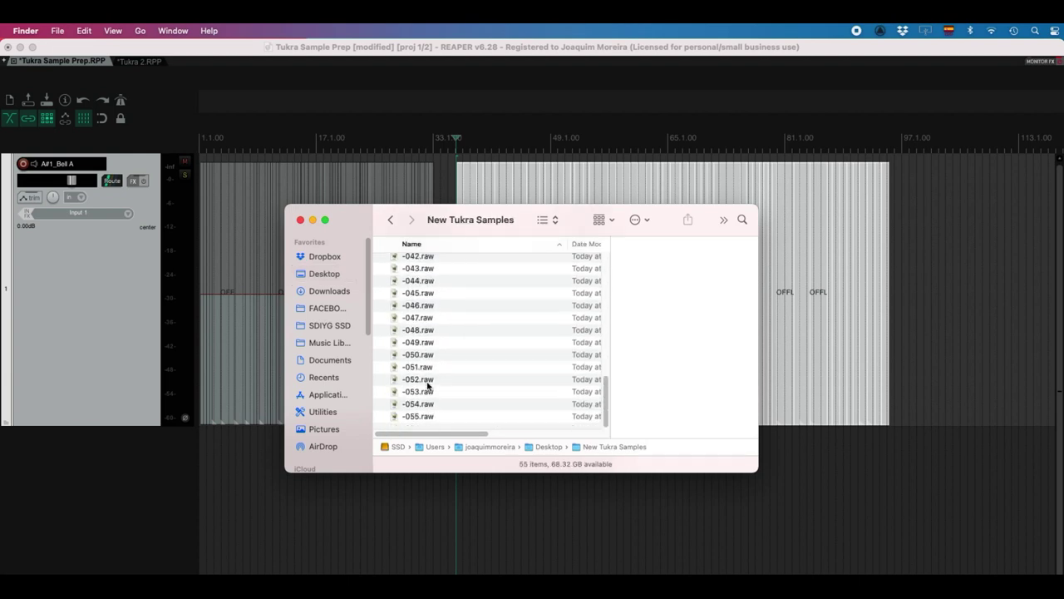
scroll(428, 385, "up", 15)
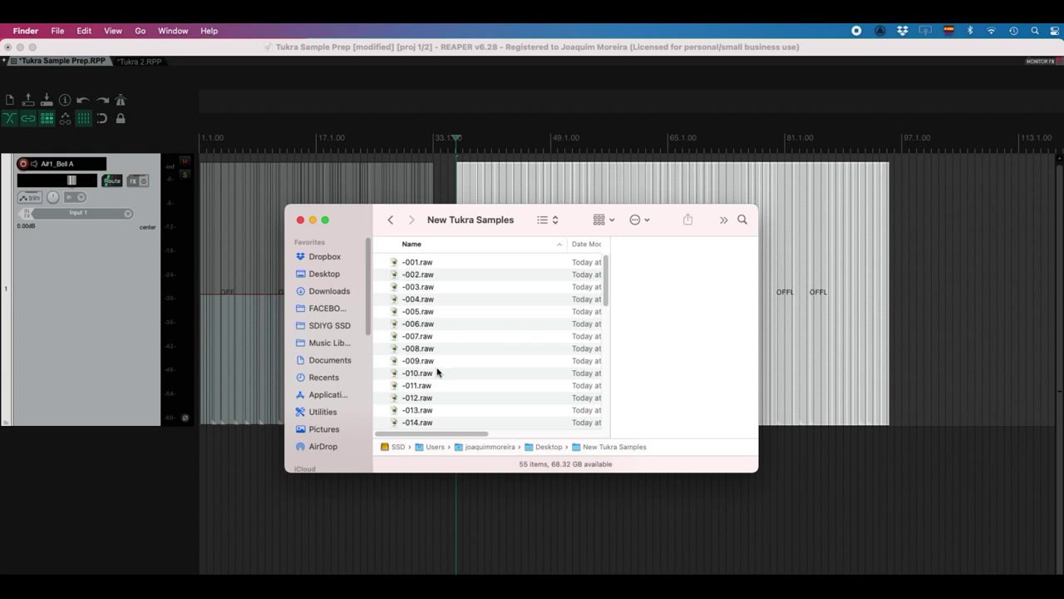
left_click(415, 264)
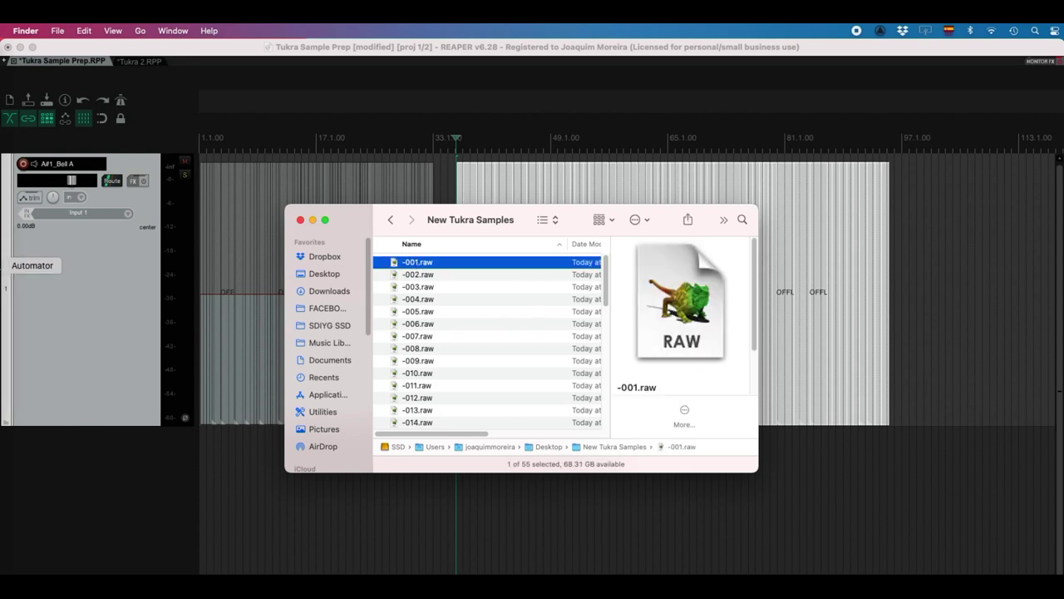
Step: Switch to Automator, move the Finder window aside and create a new Quick Action document
left_click(3, 266)
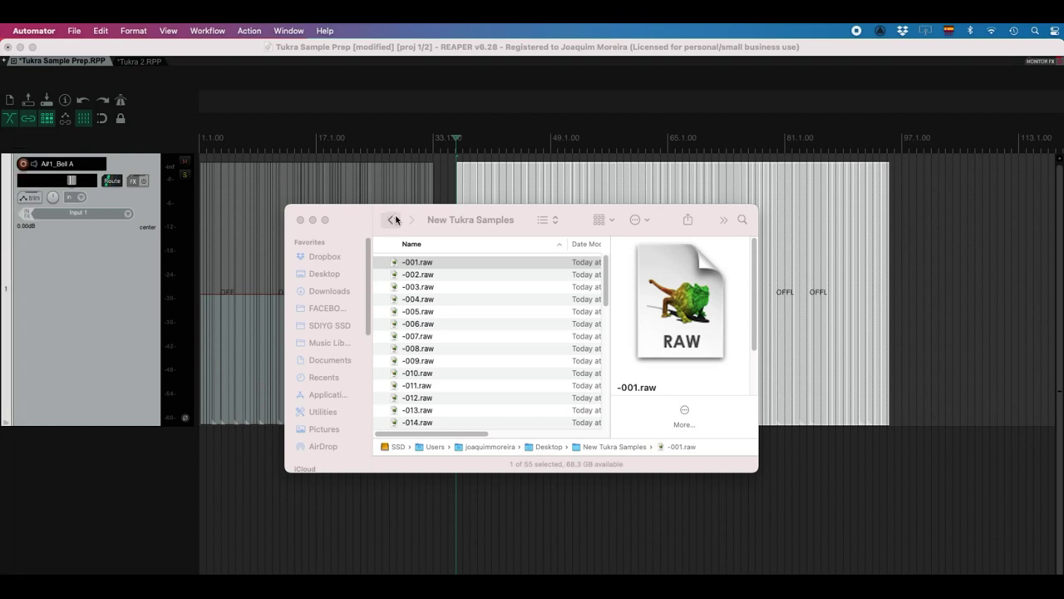
left_click_drag(428, 220, 738, 208)
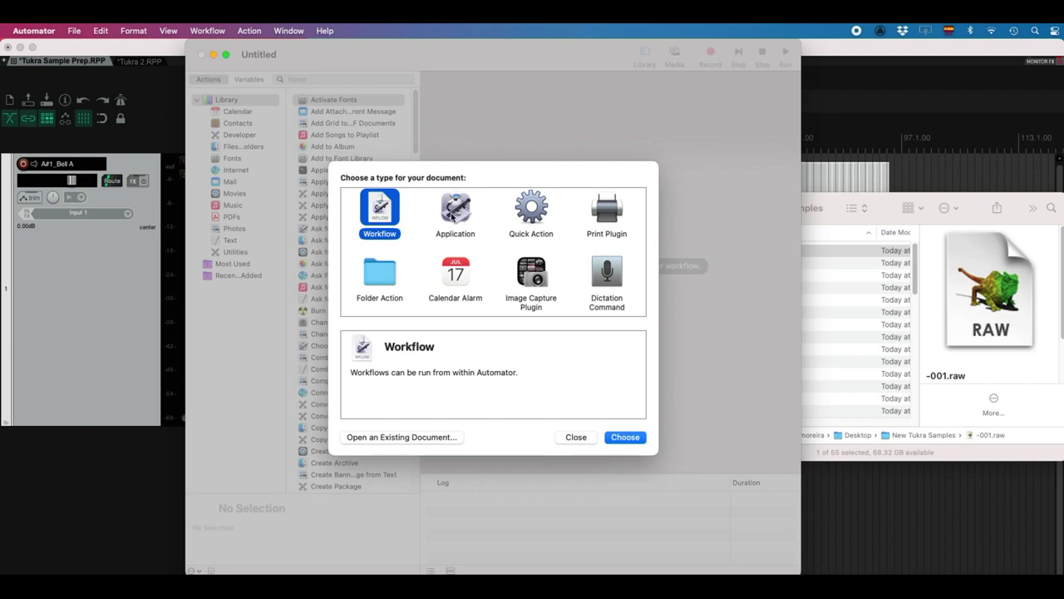
left_click(535, 217)
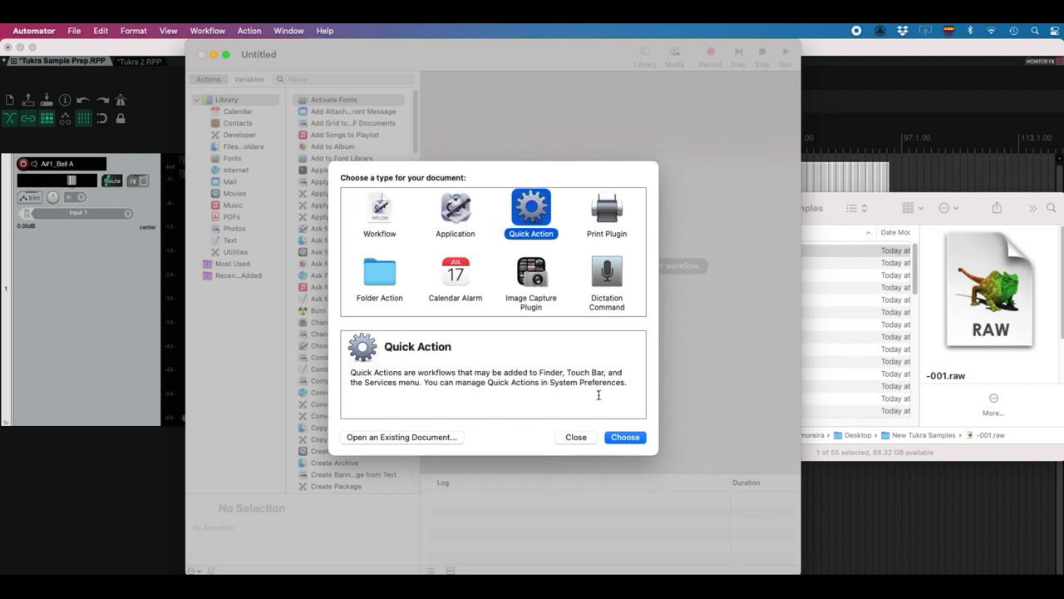
left_click(625, 438)
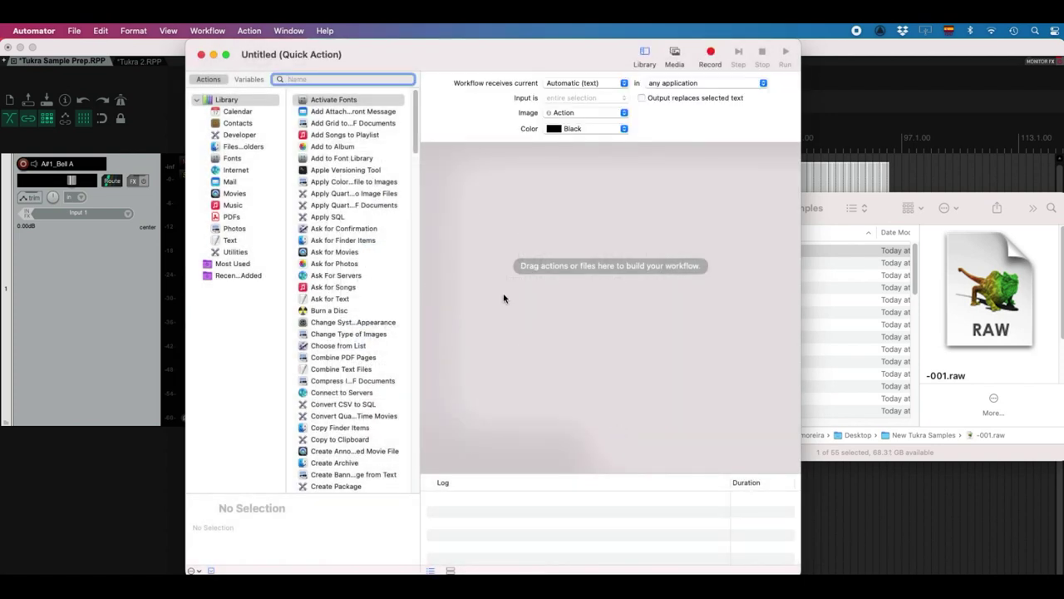
Step: Add the Get Selected Finder Items and Rename Finder Items actions to the workflow, including the Copy Finder Items step to the Desktop
left_click(242, 148)
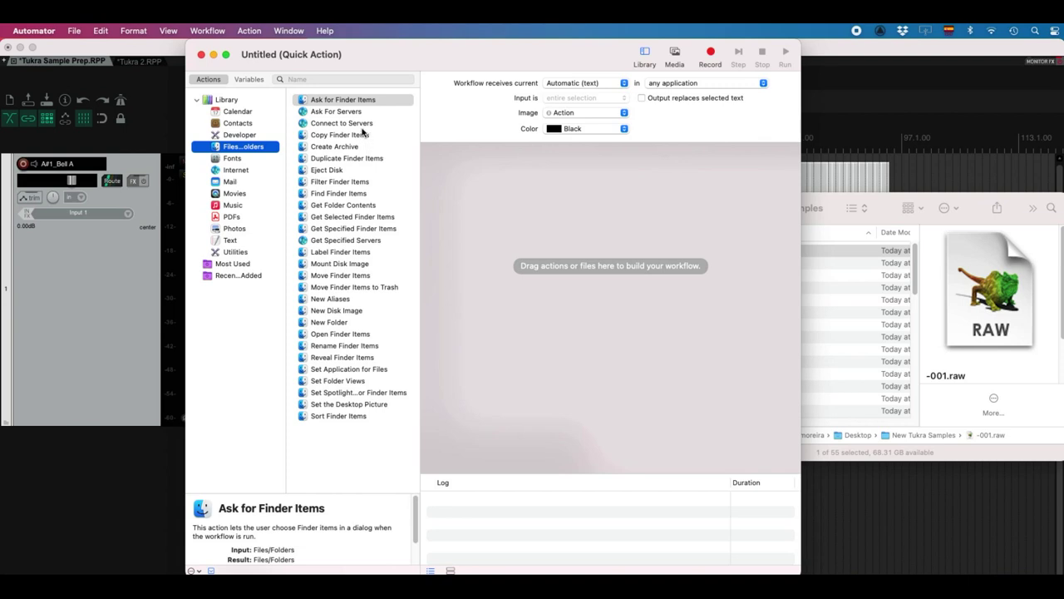
left_click_drag(353, 216, 557, 208)
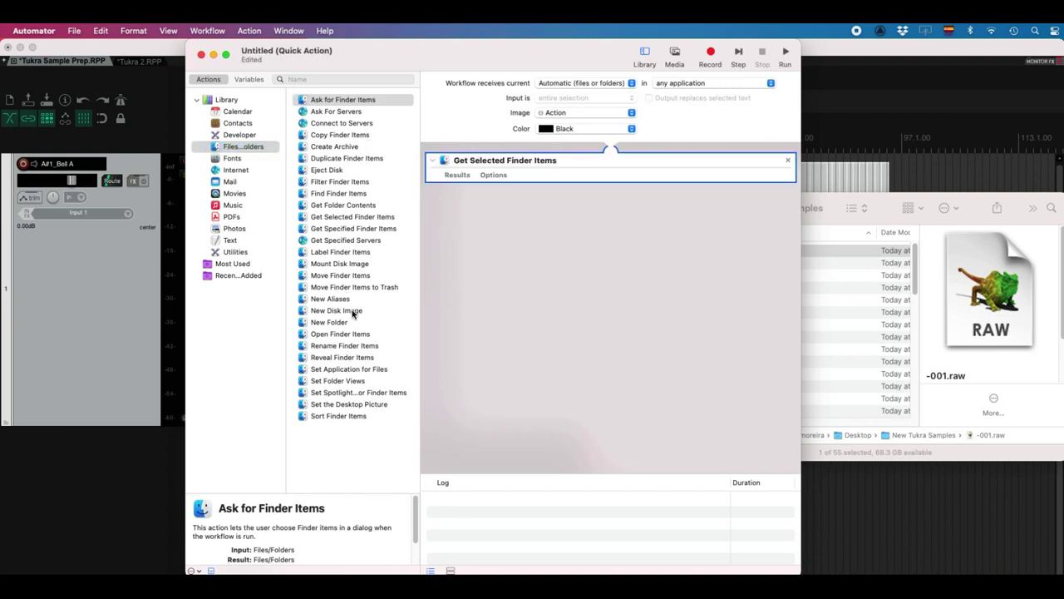
left_click(360, 346)
left_click_drag(356, 348, 531, 291)
Step: Set the rename action to Make Sequential, adding the number to a blank new name with nothing as the separator
left_click(470, 282)
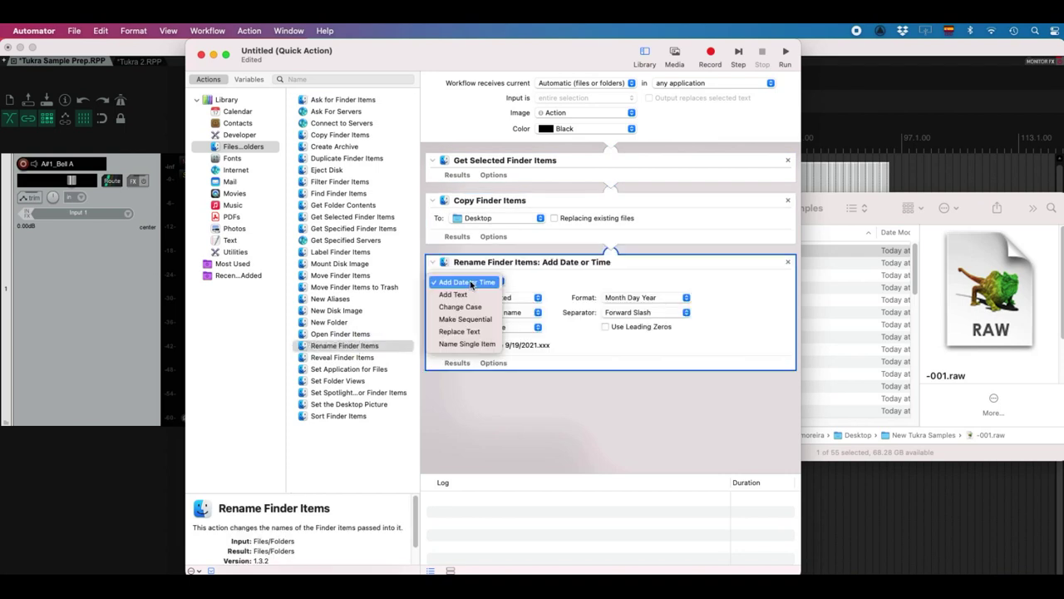
left_click(467, 320)
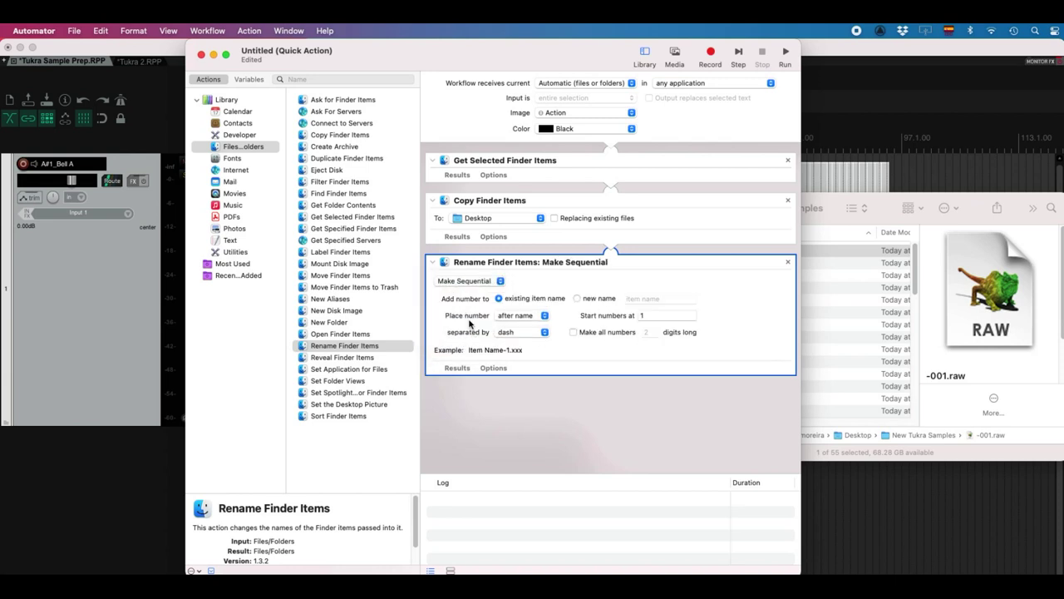
left_click(578, 298)
left_click(634, 300)
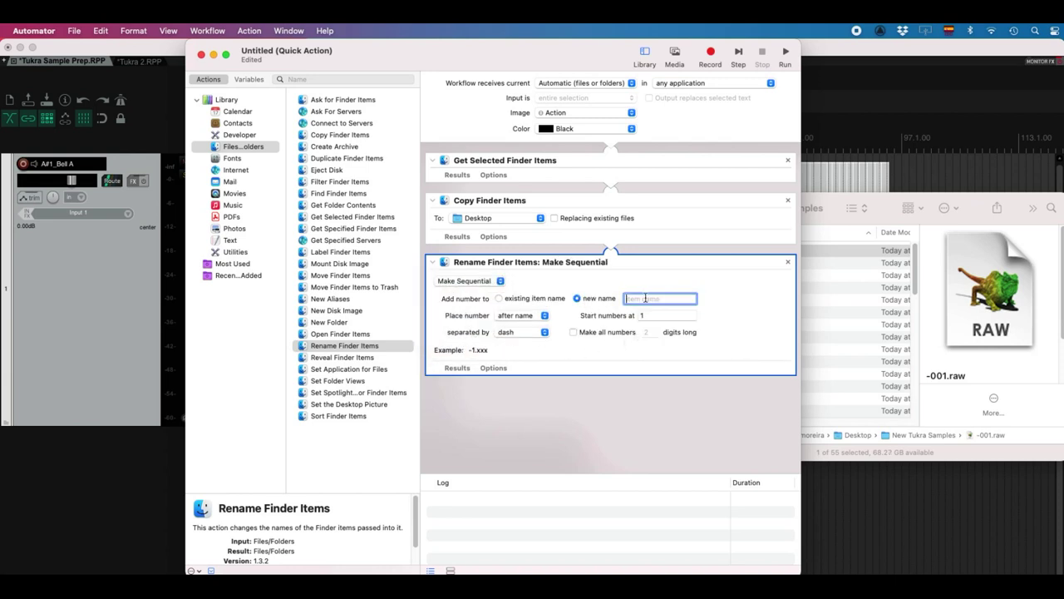
left_click(520, 332)
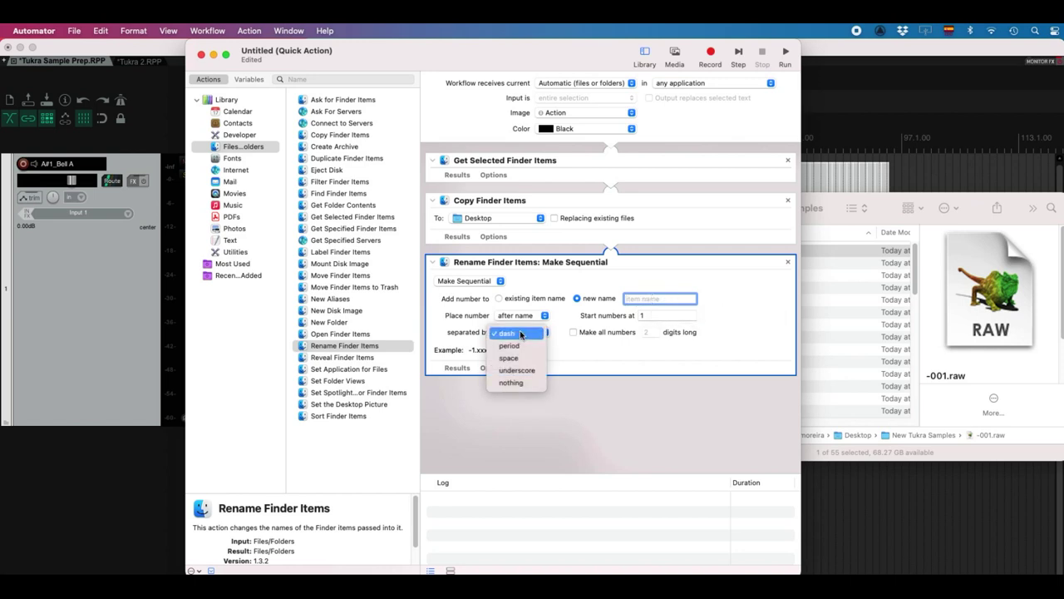
left_click(515, 384)
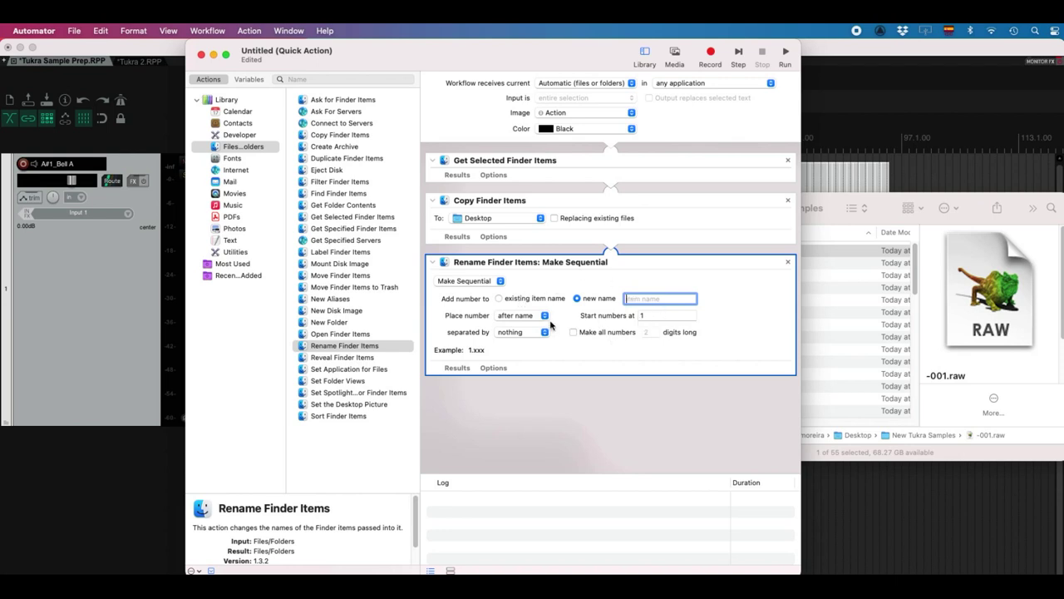
Step: Select all RAW files in the New Tukra Samples folder in Finder and run the Automator workflow on them
left_click(818, 295)
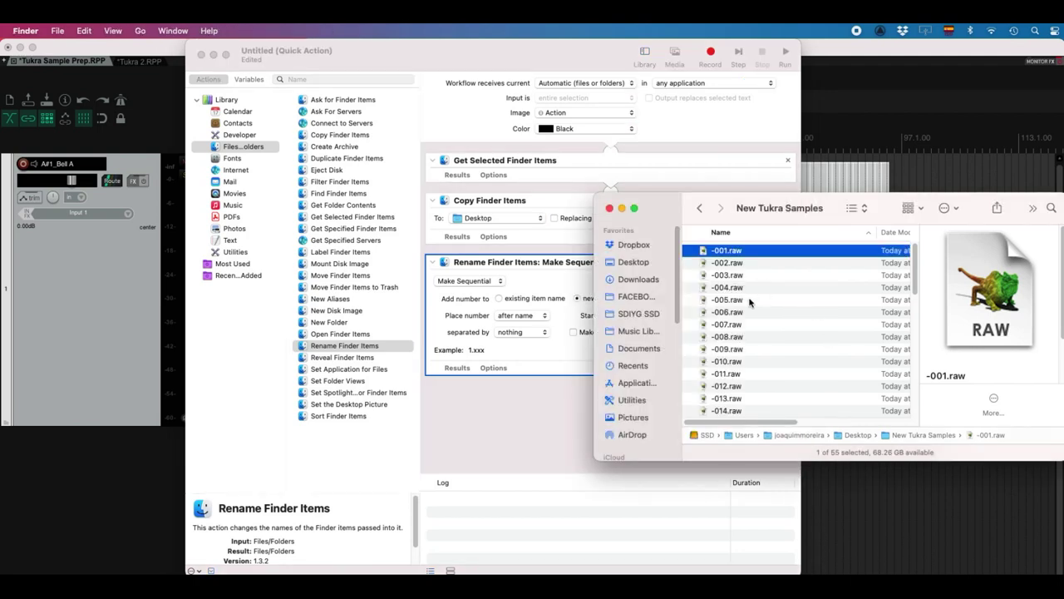
key("super+a")
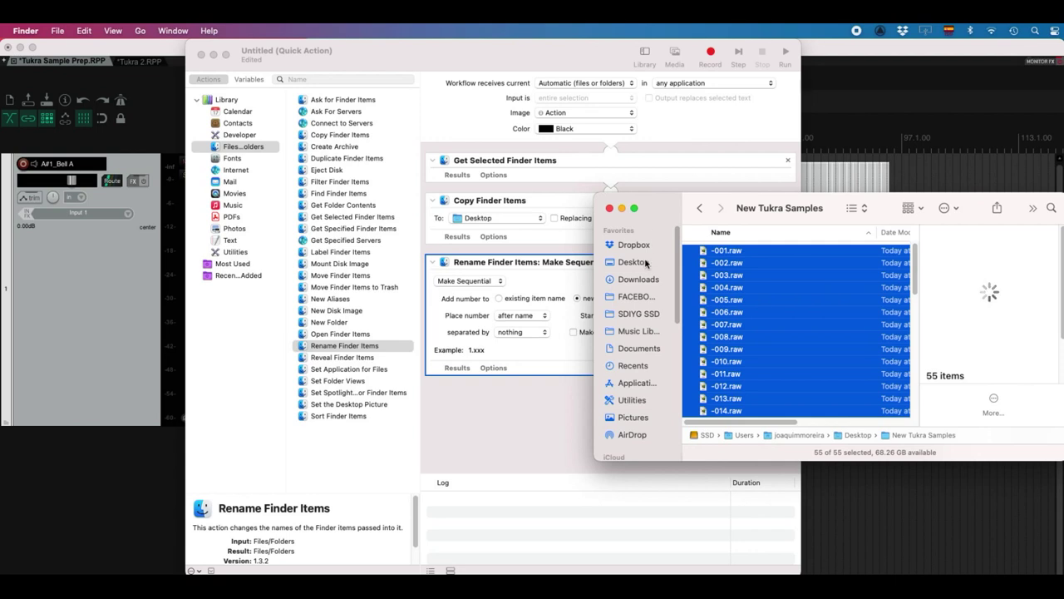
left_click(546, 421)
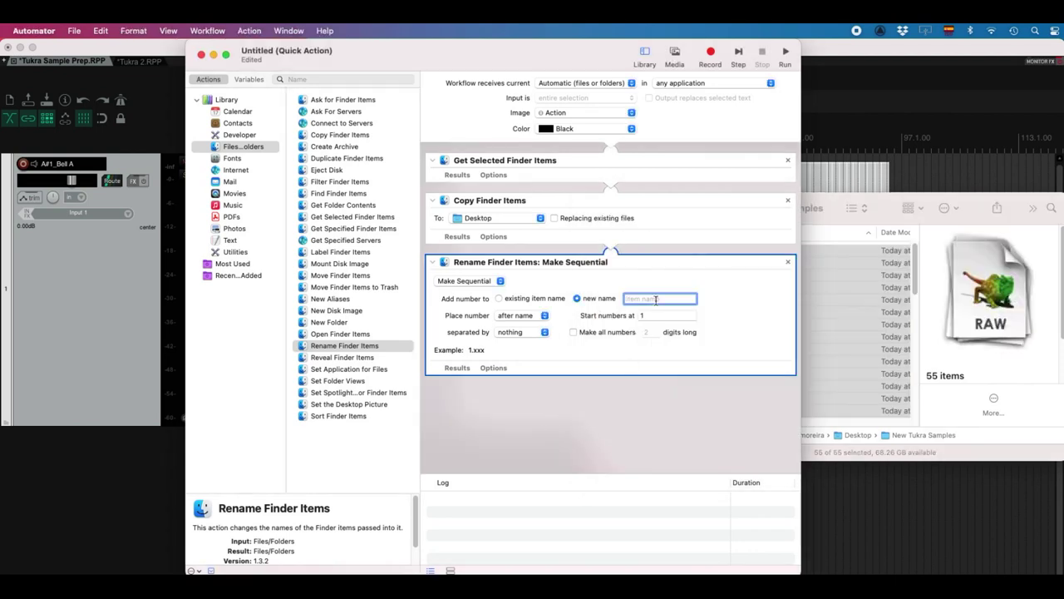
left_click(785, 52)
key("Return")
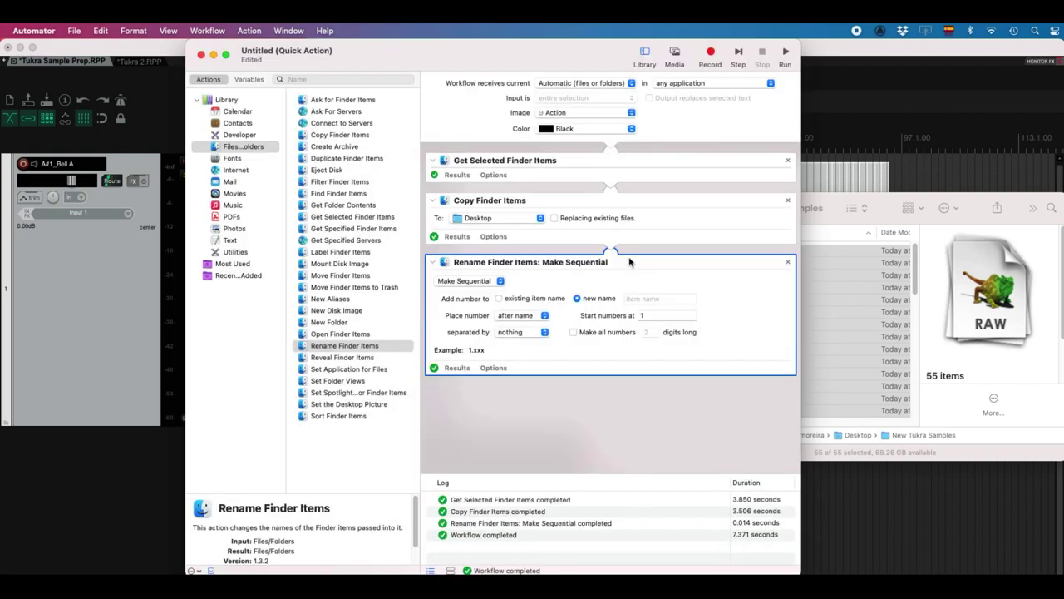
Step: In Finder, group the Desktop copies 1.raw to 55.raw into a new folder named Tukra User Samples
left_click(876, 320)
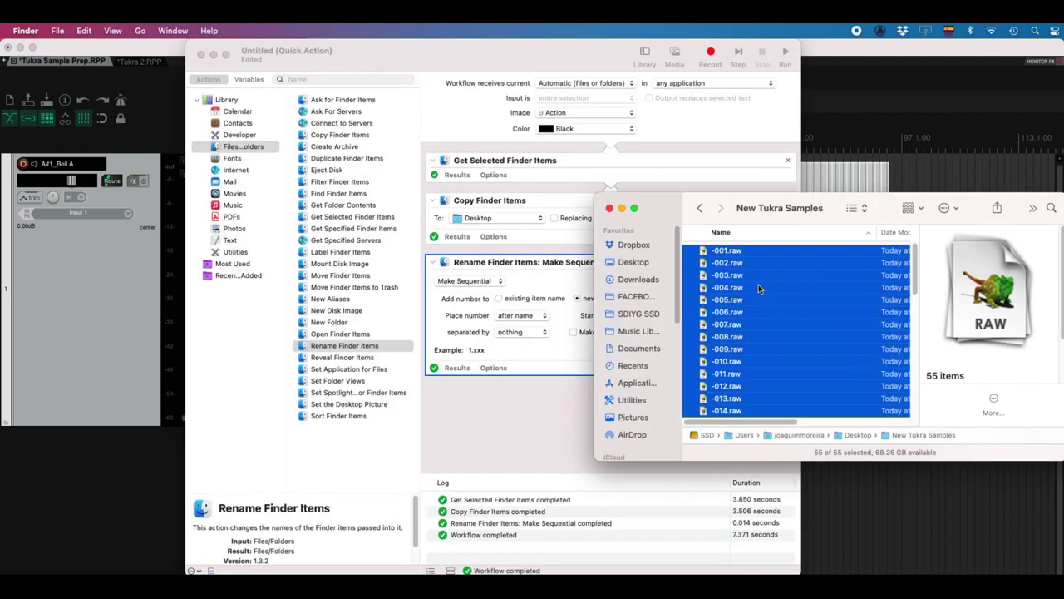
left_click(634, 262)
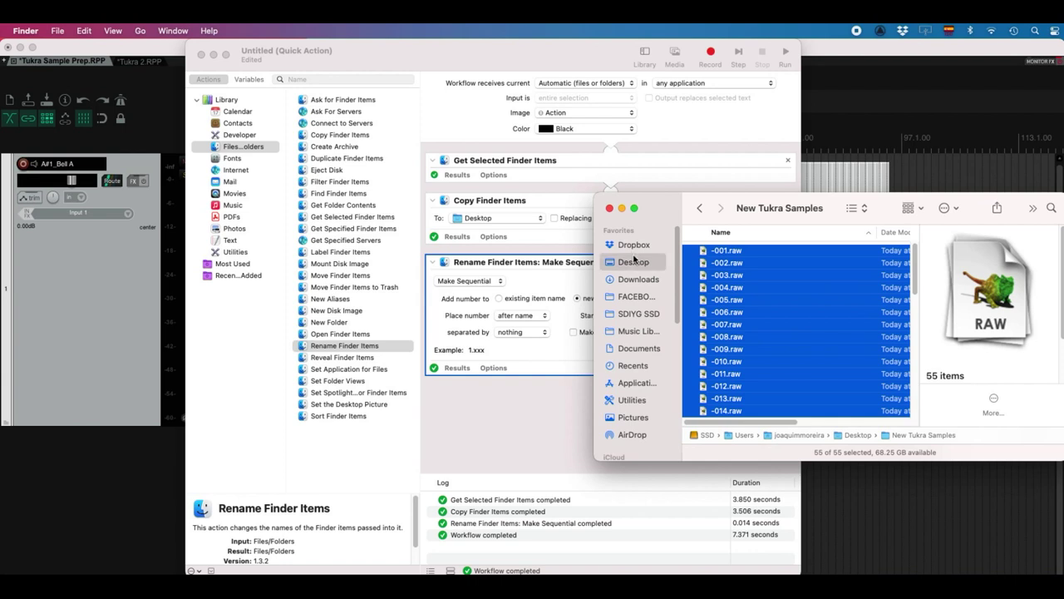
scroll(775, 293, "down", 5)
scroll(774, 292, "up", 1)
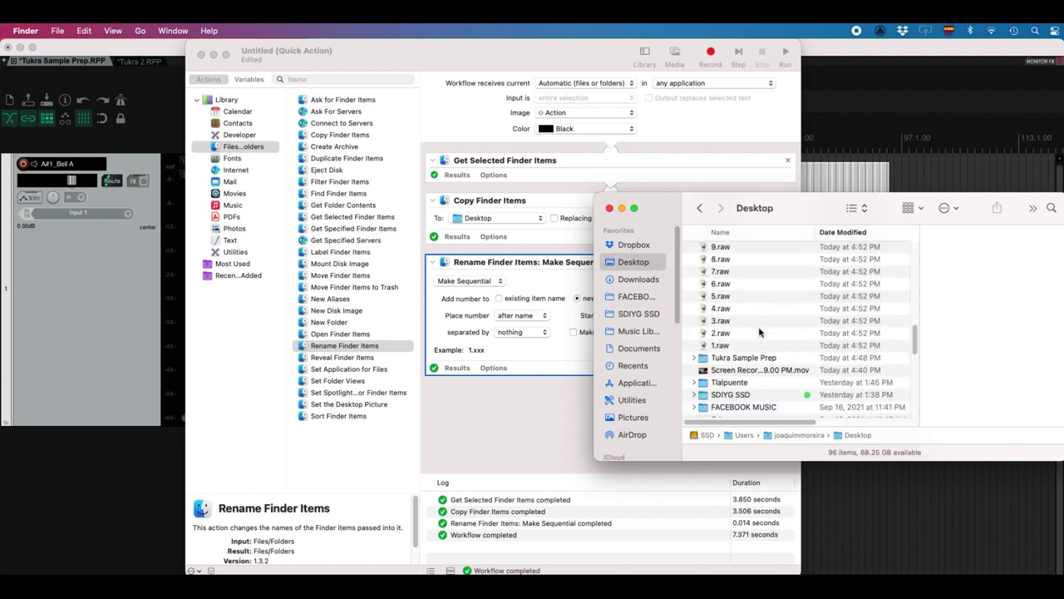
left_click(748, 346)
scroll(747, 335, "up", 15)
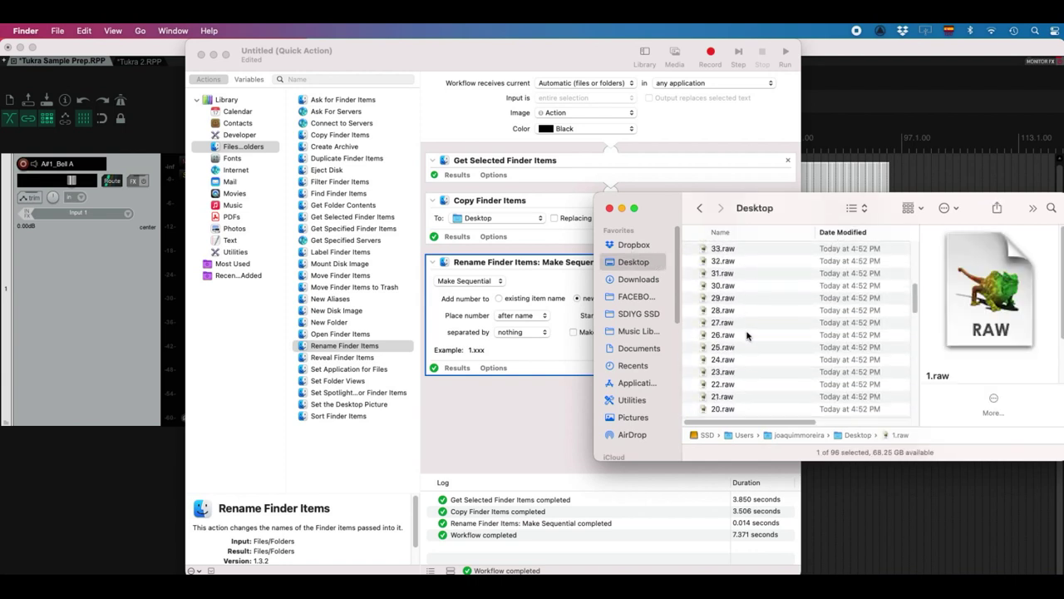
left_click(733, 336, "shift")
left_click(728, 252, "super")
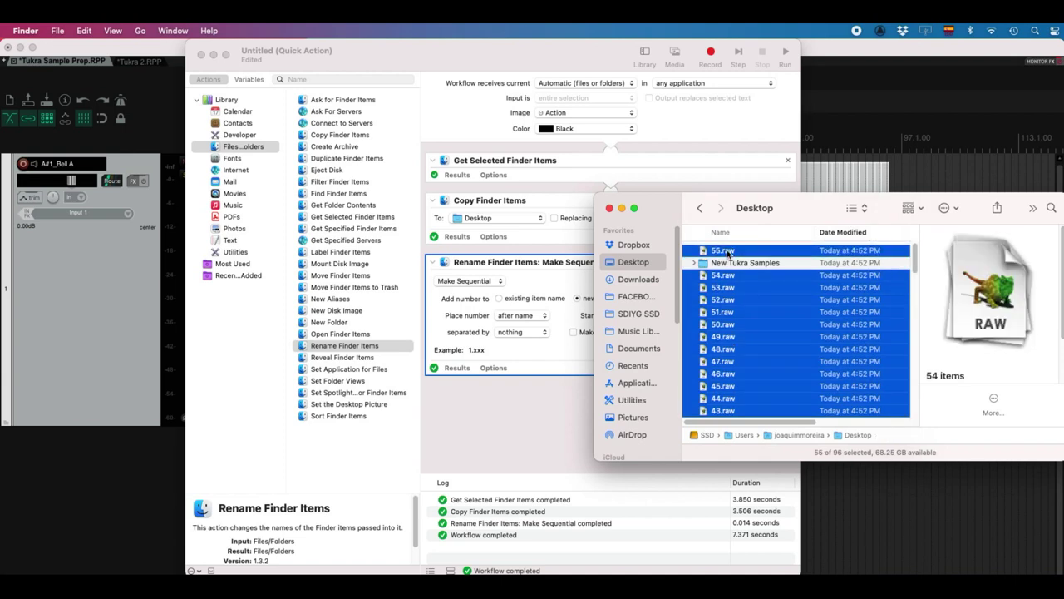
right_click(729, 251)
left_click(746, 258)
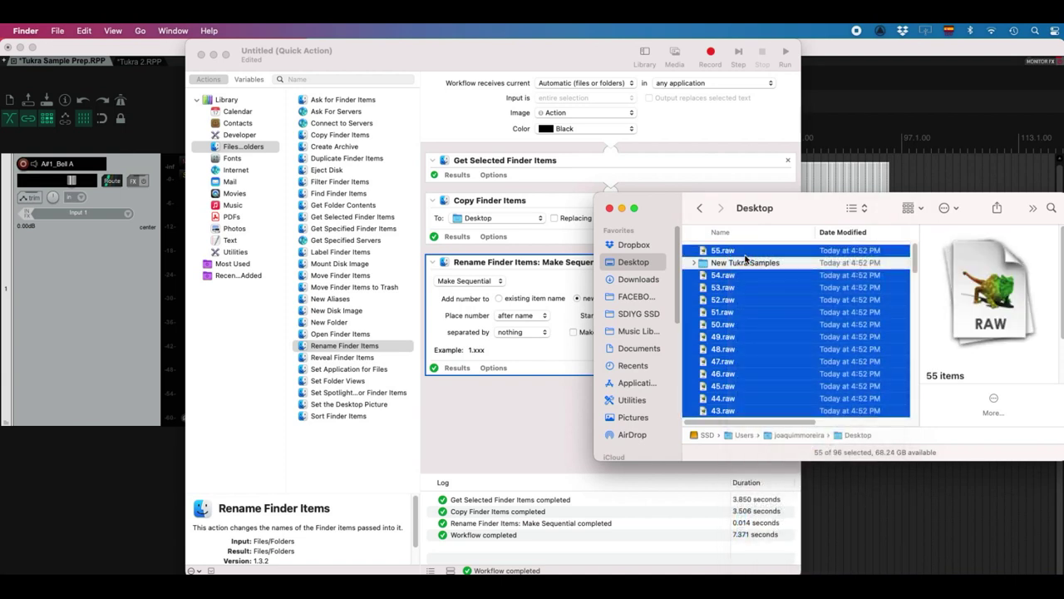
type("Tukra Use")
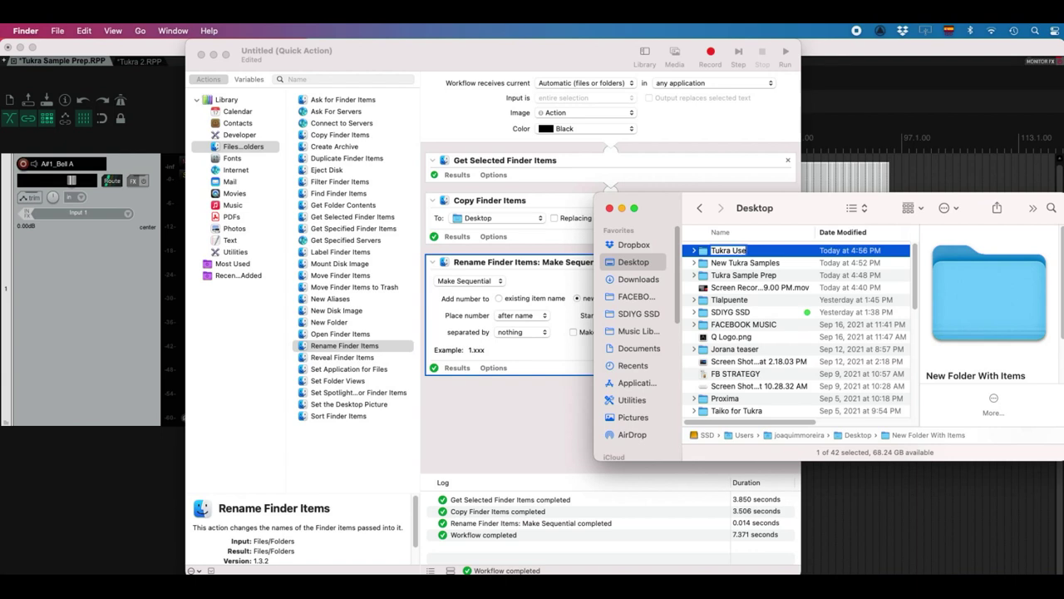
type("r Samples")
key("Return")
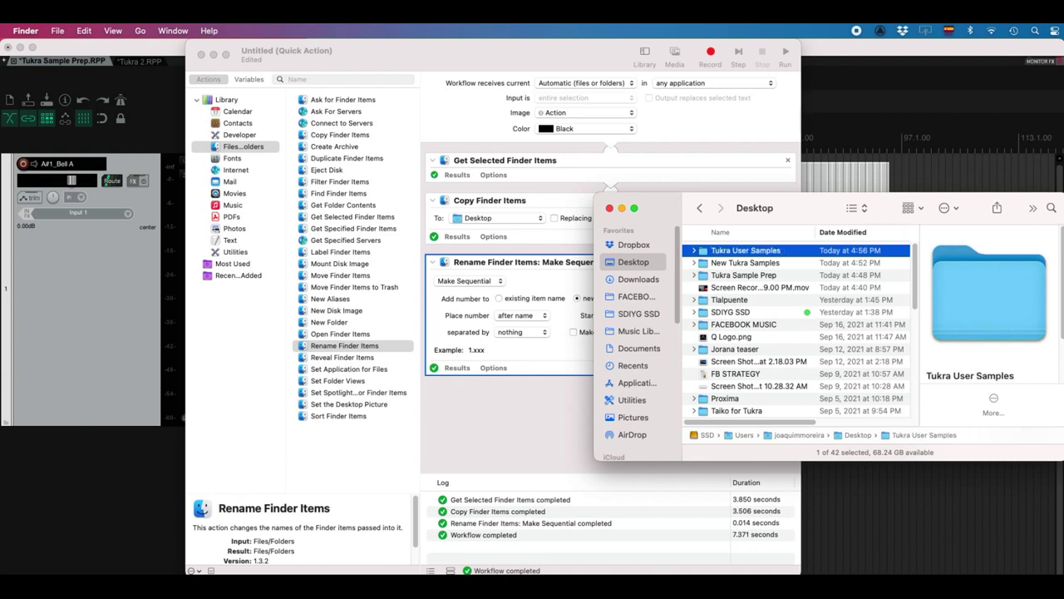
Step: Open the Tukra User Samples folder, select 1.raw through 55.raw and move the Finder window aside
left_click(740, 263)
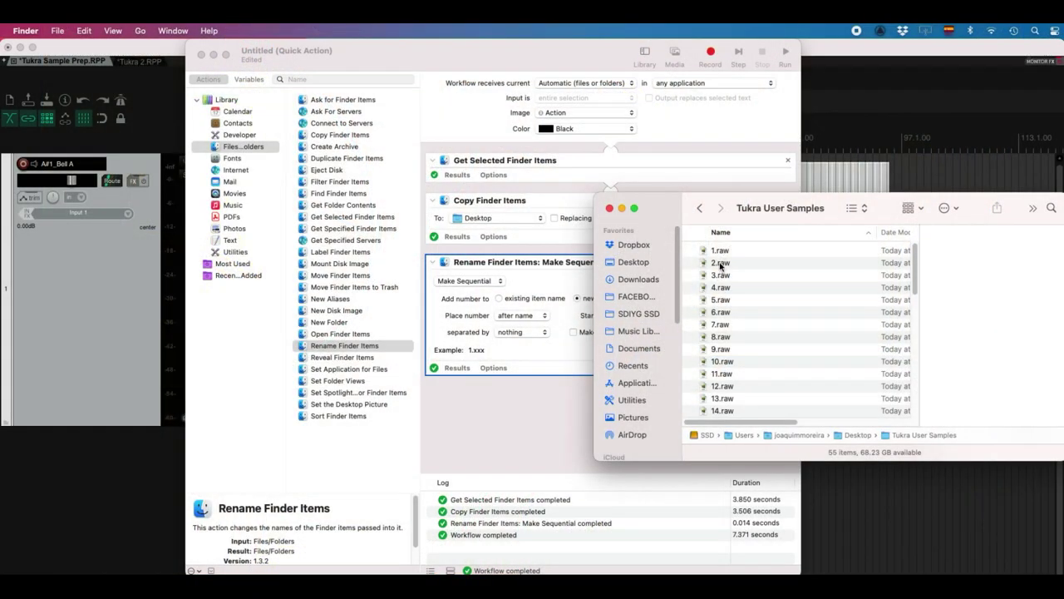
left_click(725, 253)
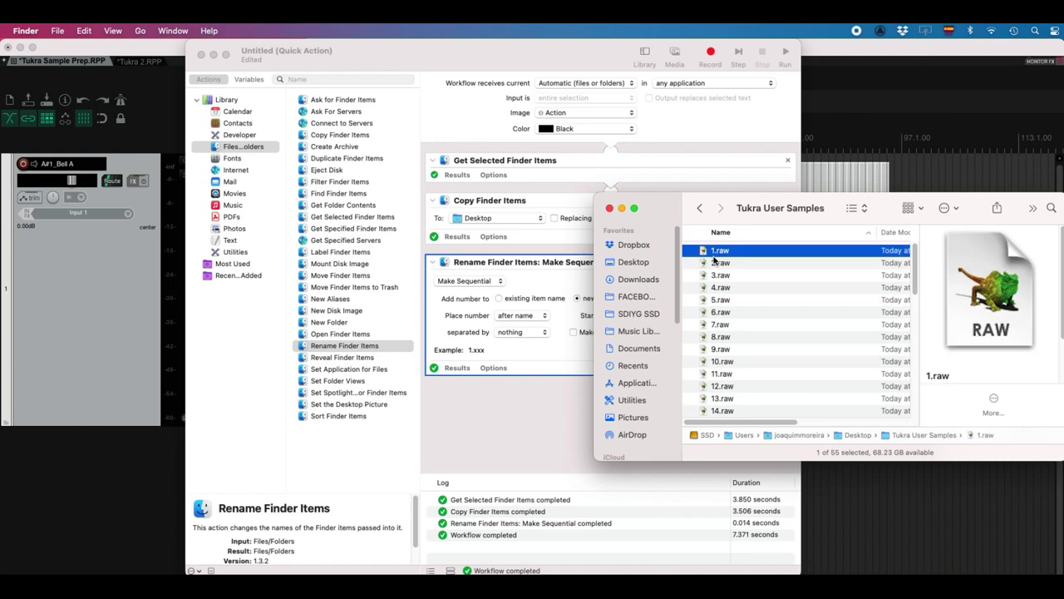
scroll(739, 283, "down", 10)
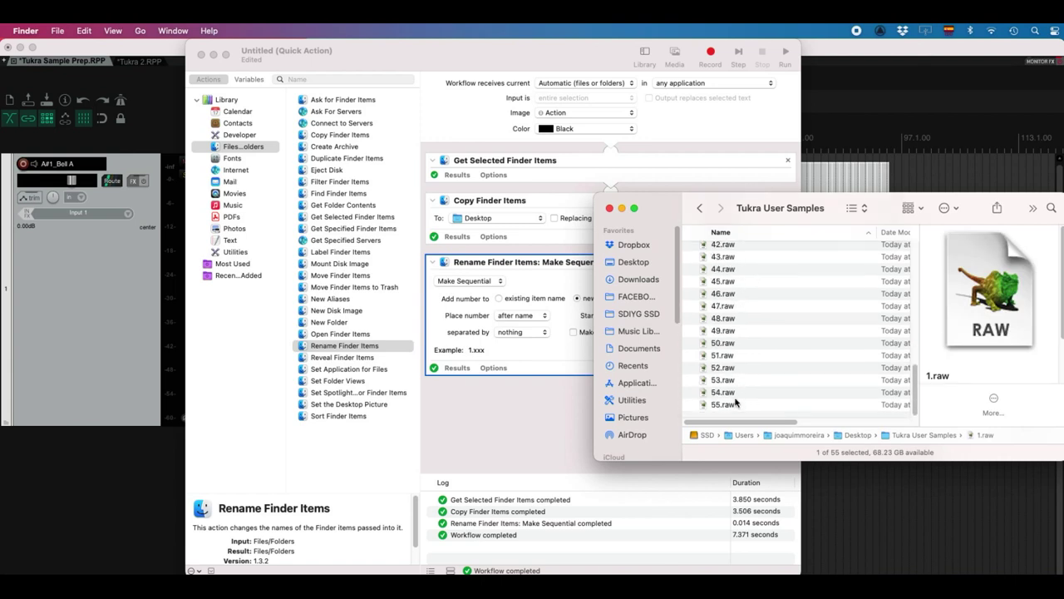
left_click(732, 405, "shift")
scroll(742, 296, "up", 10)
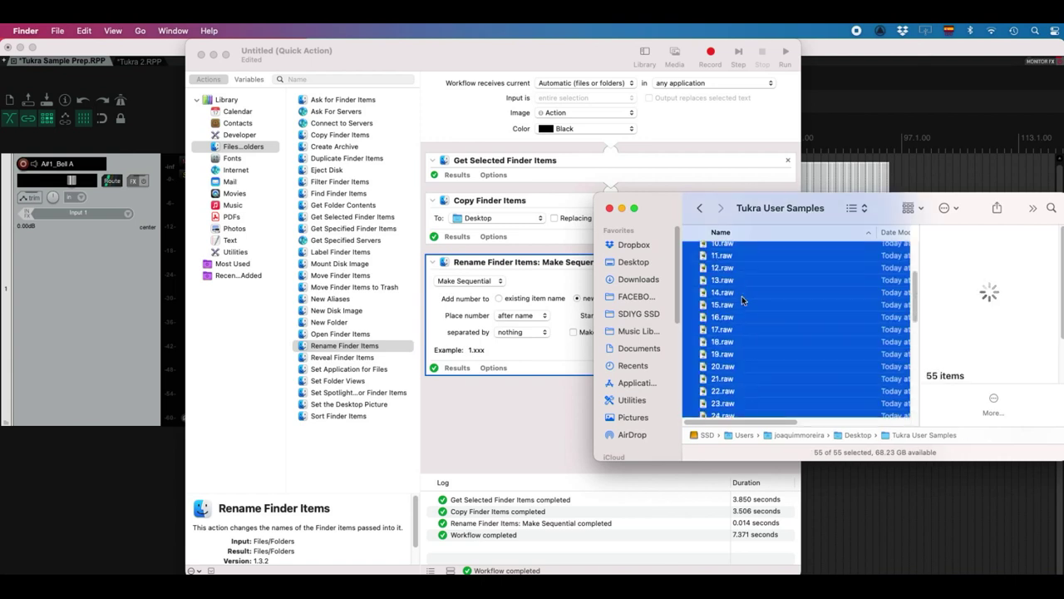
left_click_drag(793, 220, 479, 218)
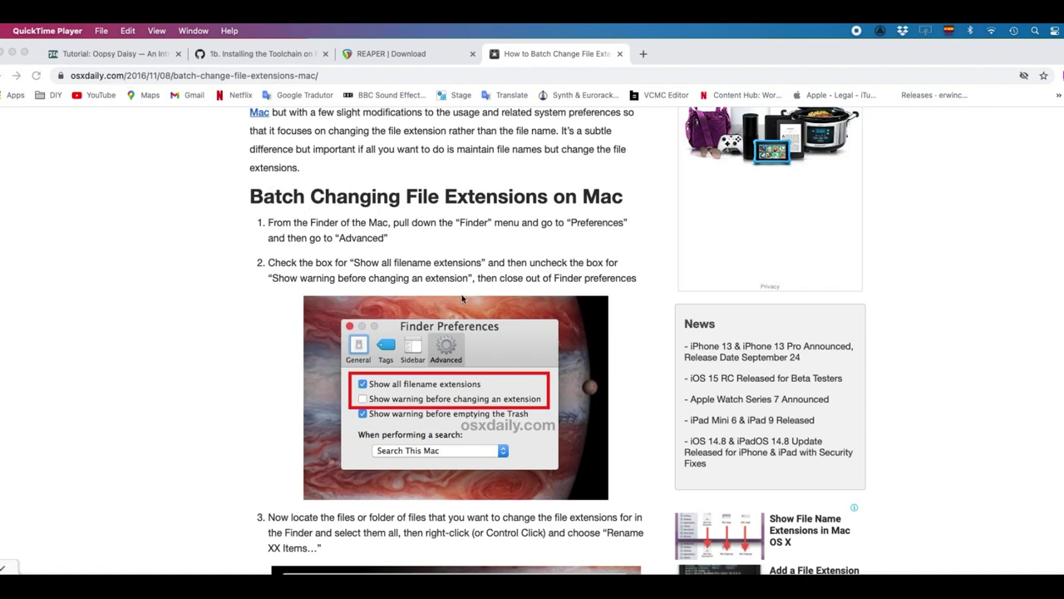
Step: Read the osxdaily article's Finder preference instructions for batch changing file extensions on Mac
scroll(405, 270, "up", 1)
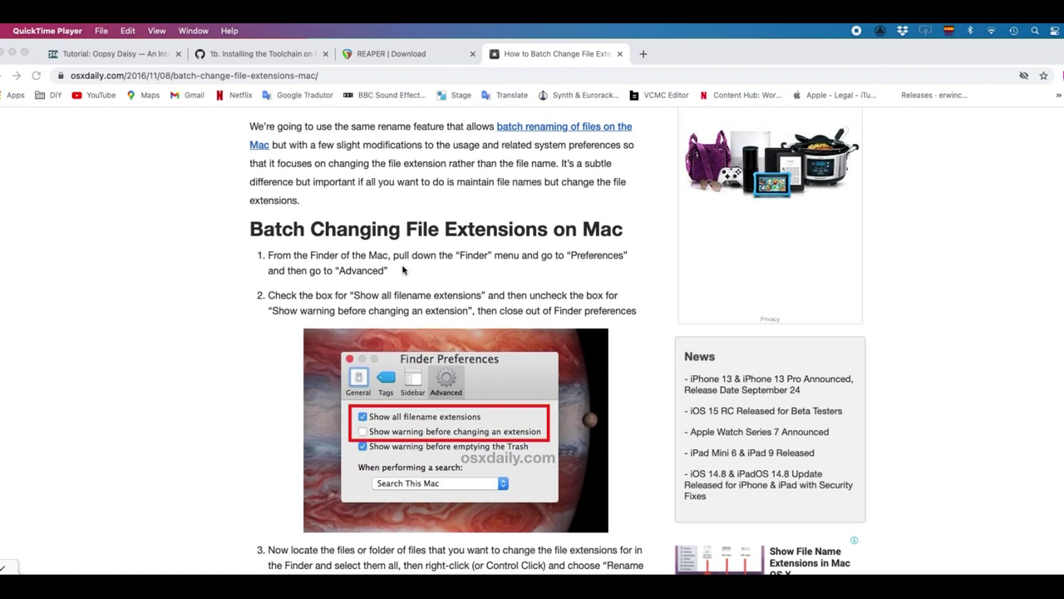
scroll(409, 336, "up", 1)
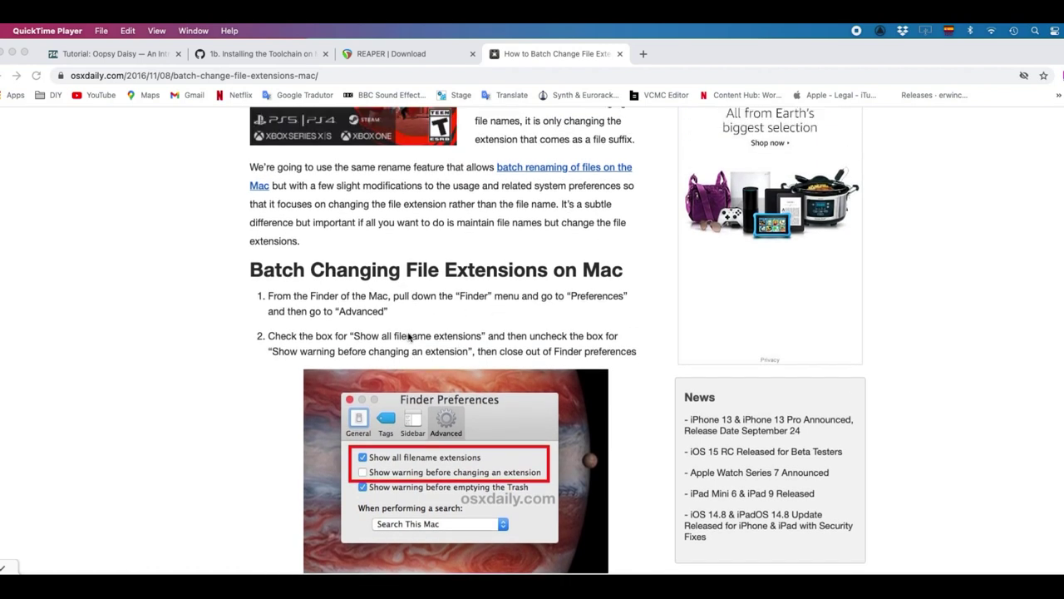
scroll(408, 336, "down", 1)
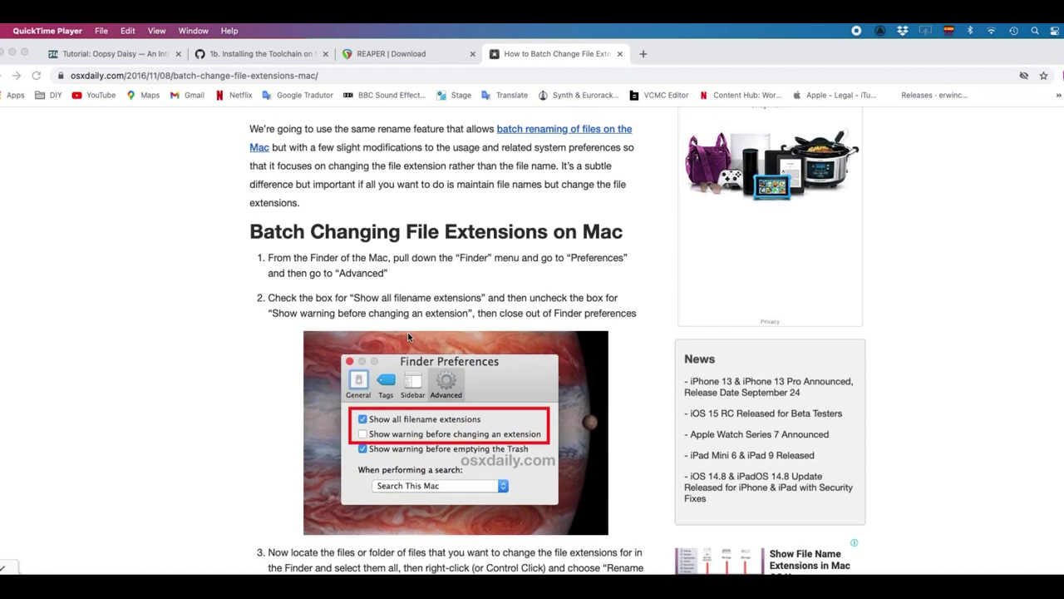
scroll(407, 336, "up", 1)
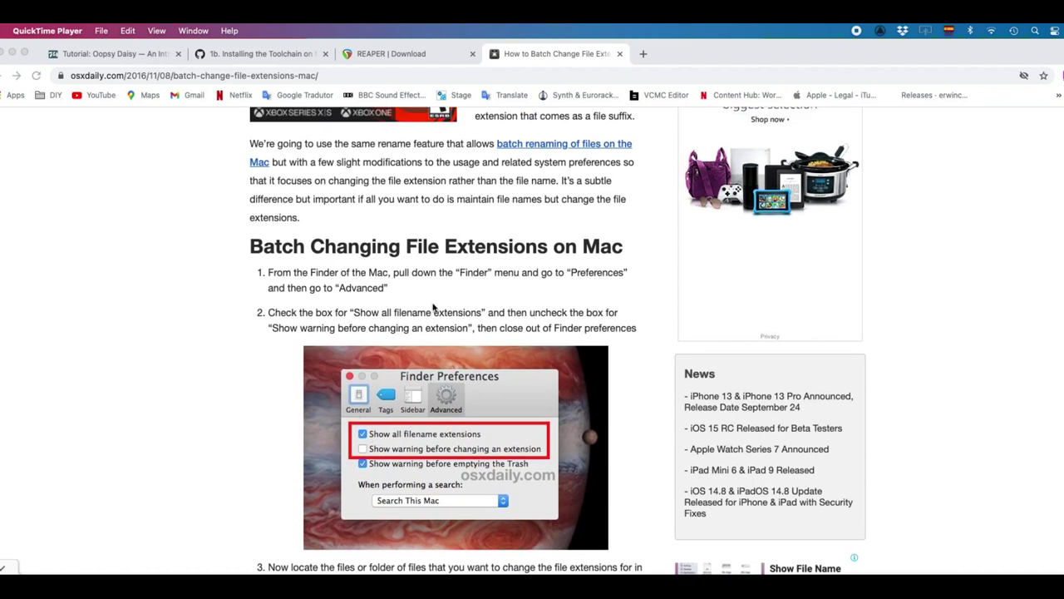
scroll(447, 394, "down", 2)
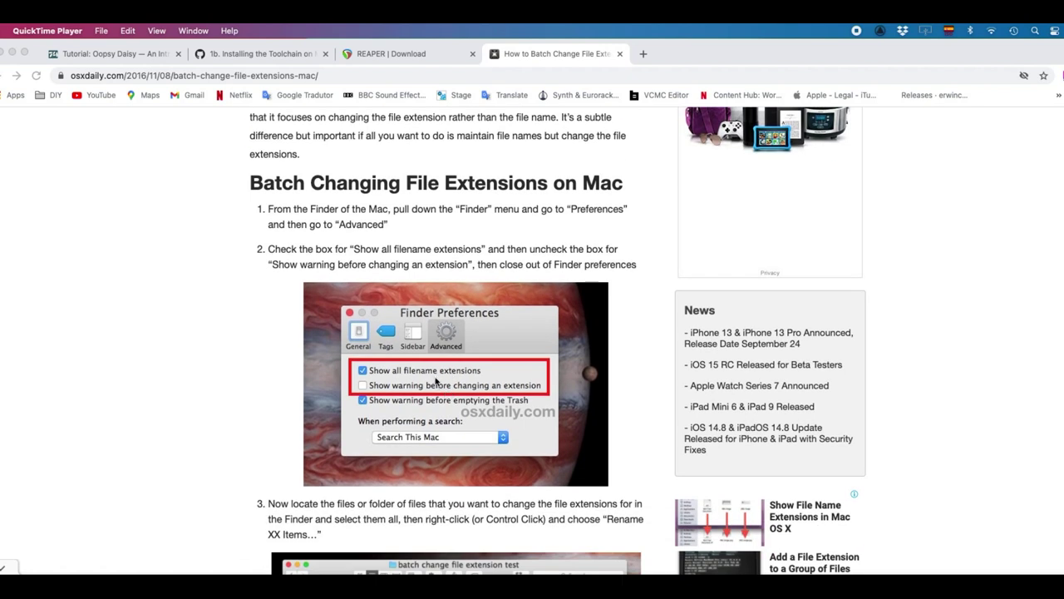
scroll(435, 380, "up", 3)
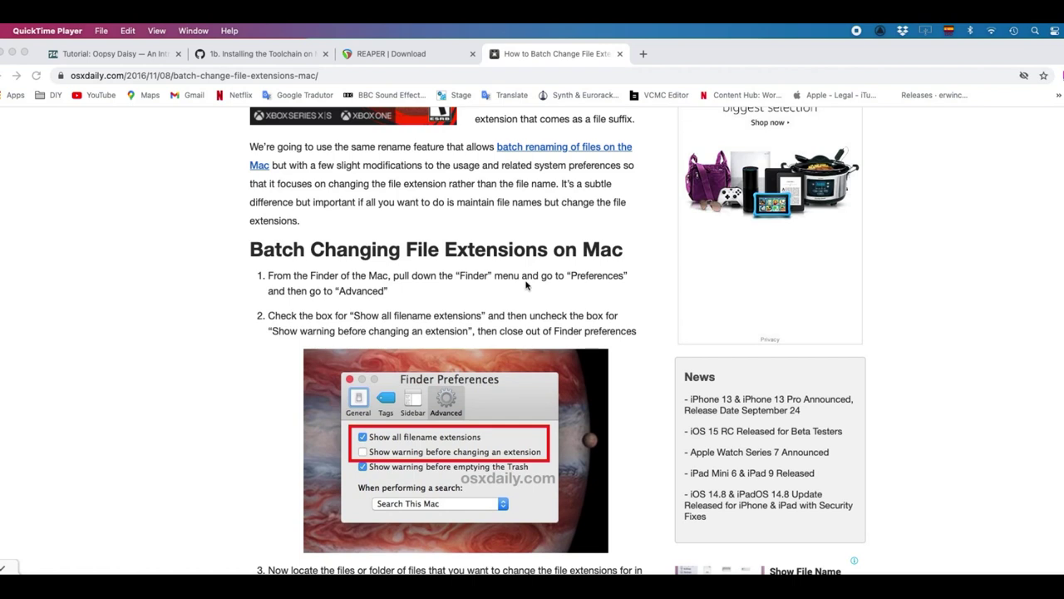
Step: Switch to Finder, check the filename extension options in its Advanced preferences and close the preferences
left_click(11, 53)
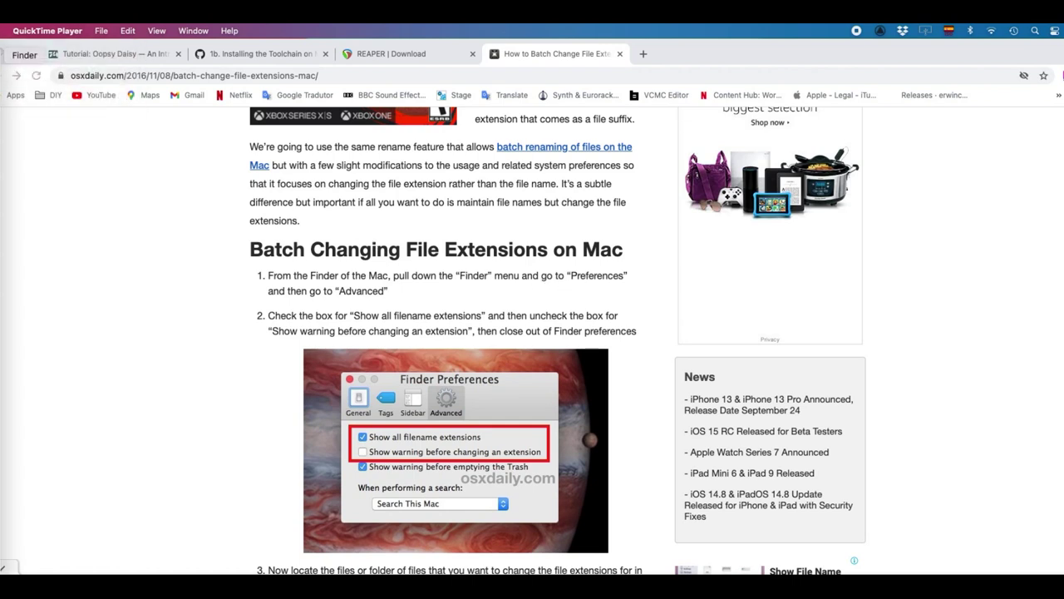
left_click(25, 31)
left_click(37, 66)
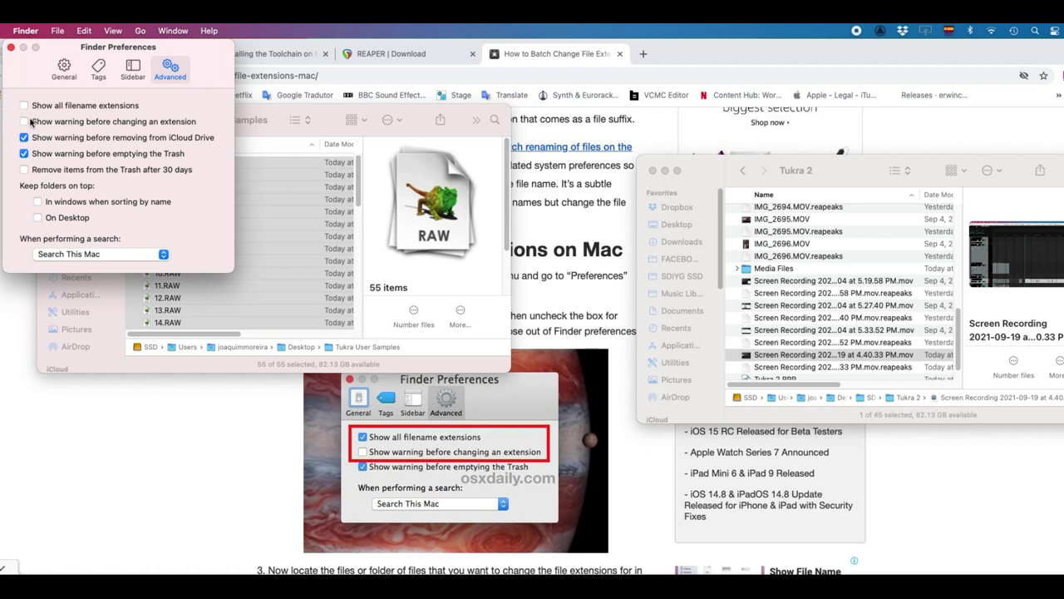
left_click(10, 48)
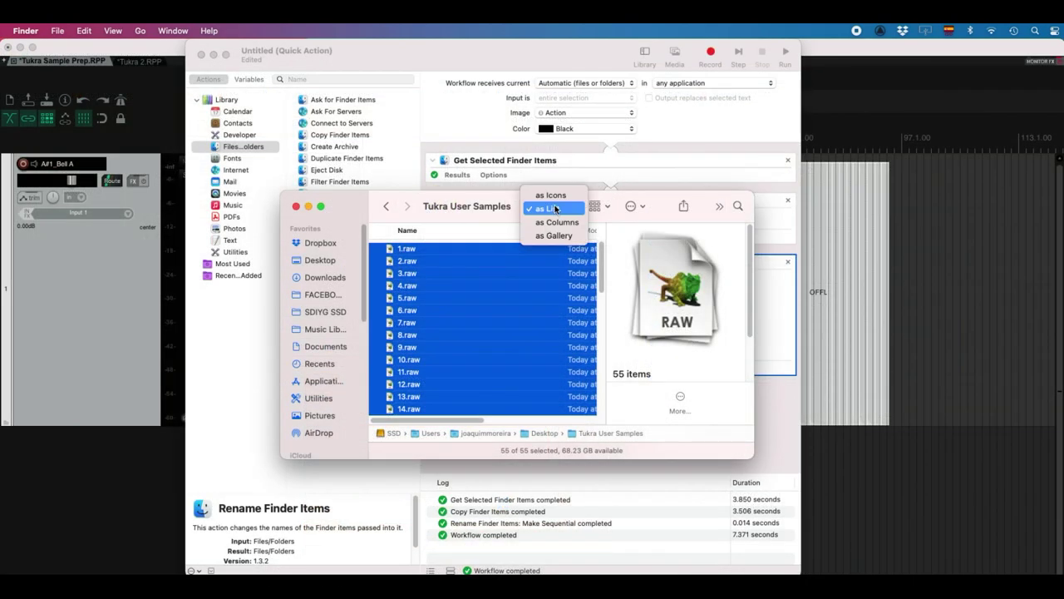
Step: Batch rename the selected sample files by replacing the text raw with RAW, and check the resulting file list
left_click(555, 209)
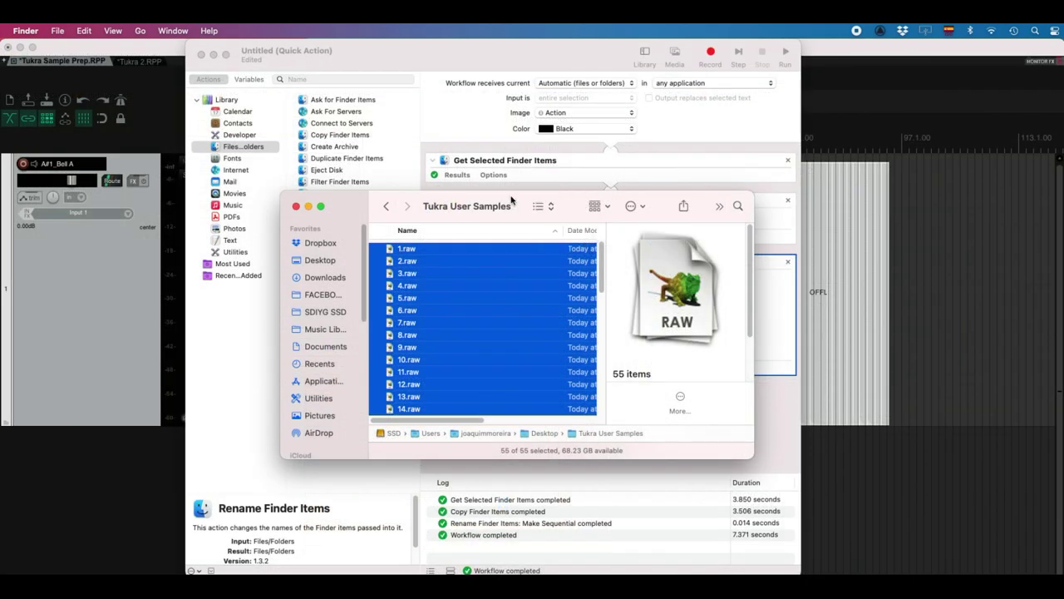
left_click(606, 210)
left_click(642, 207)
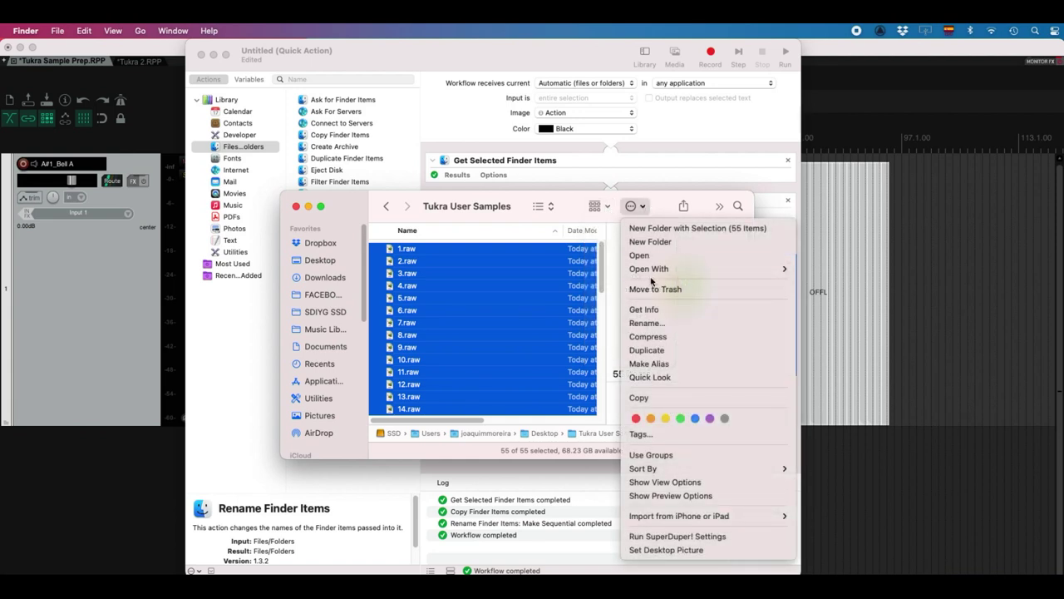
left_click(650, 323)
left_click(405, 315)
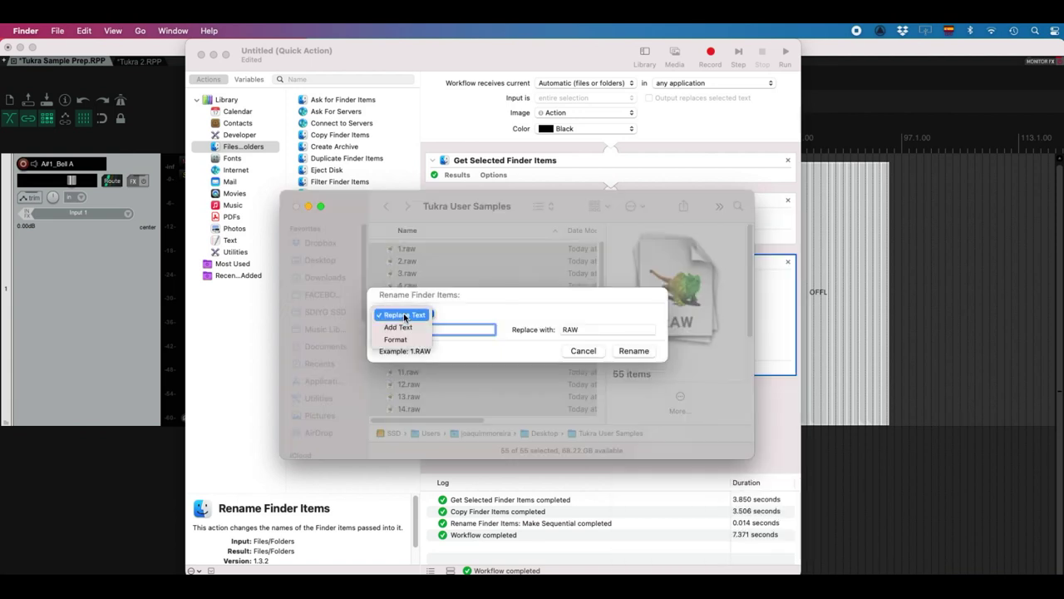
left_click(403, 315)
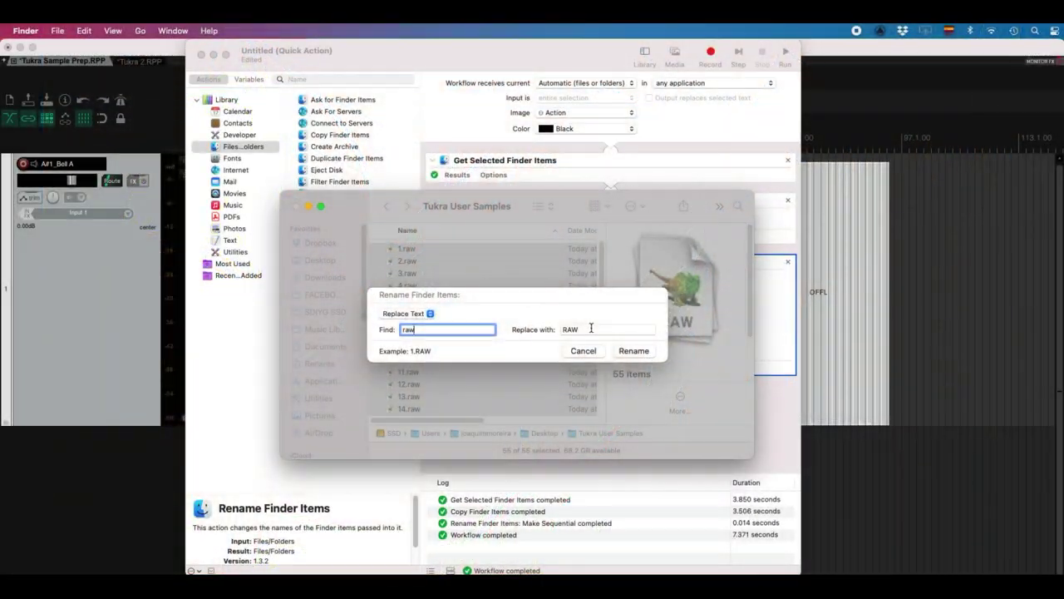
left_click(590, 329)
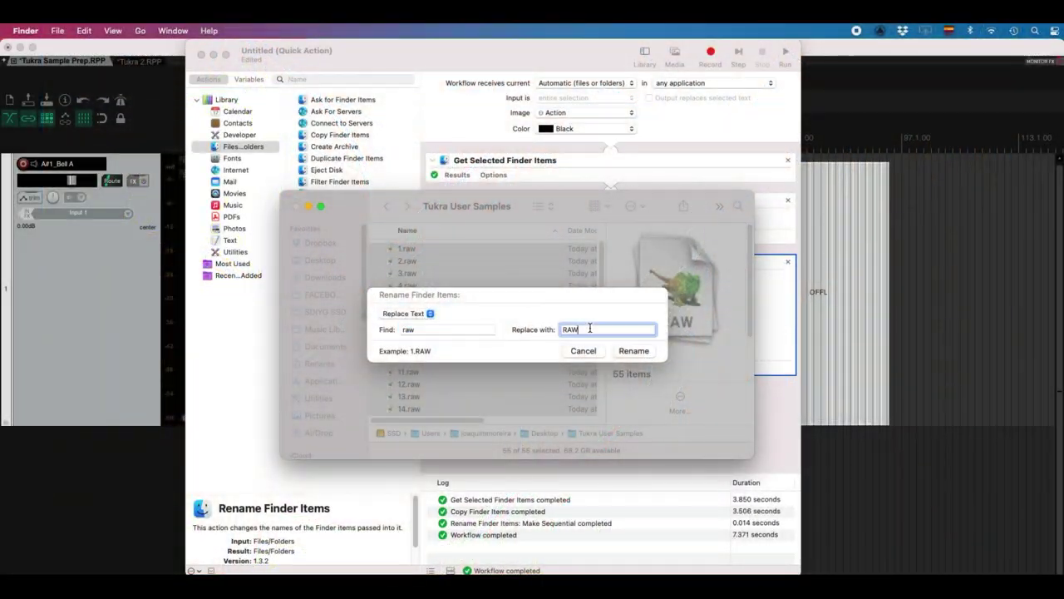
double_click(590, 328)
type("RA")
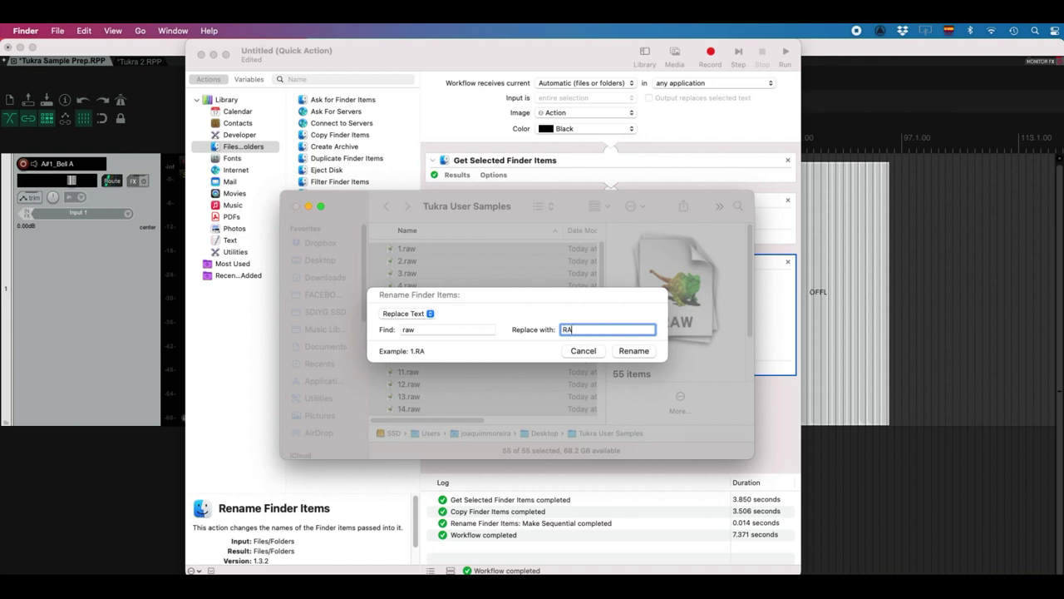
left_click(634, 351)
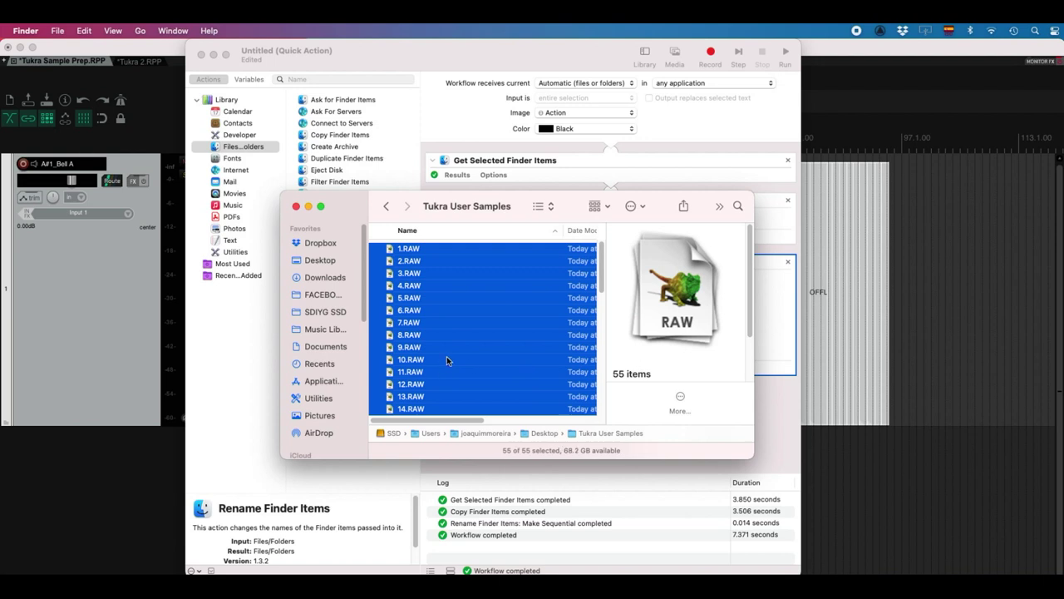
scroll(447, 354, "down", 1)
scroll(446, 354, "up", 5)
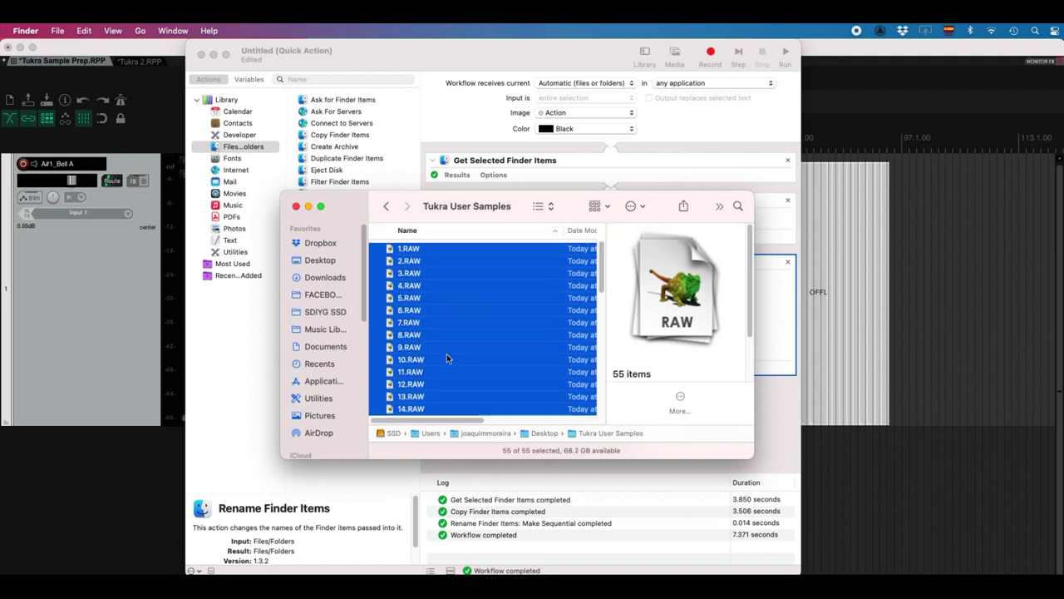
left_click(445, 308)
scroll(445, 310, "down", 10)
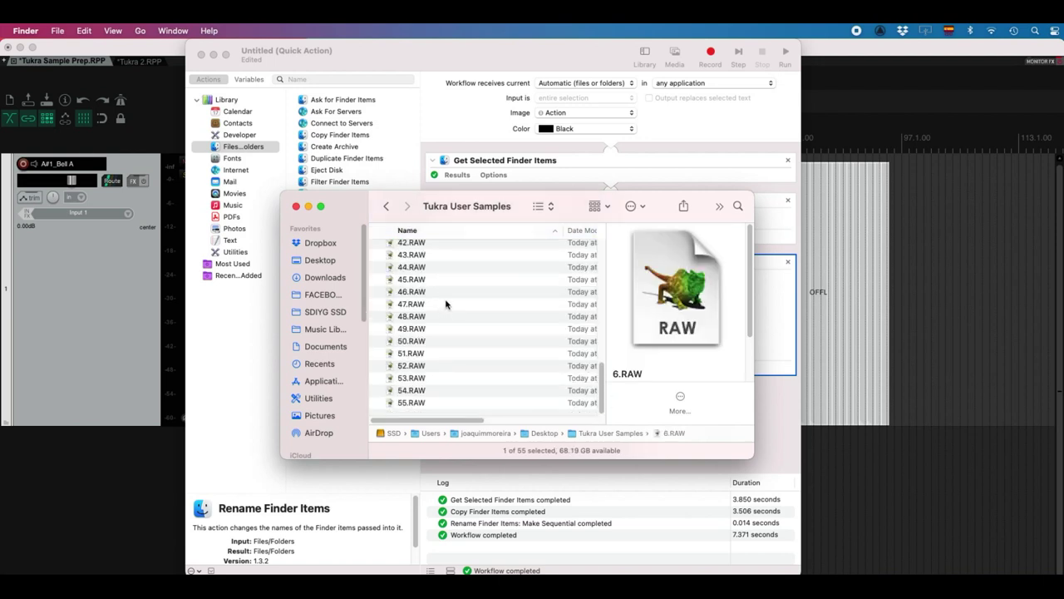
Step: Open a second Finder window beside Tukra User Samples and show the SAMPLES folder on the TUKRA drive
scroll(445, 304, "up", 8)
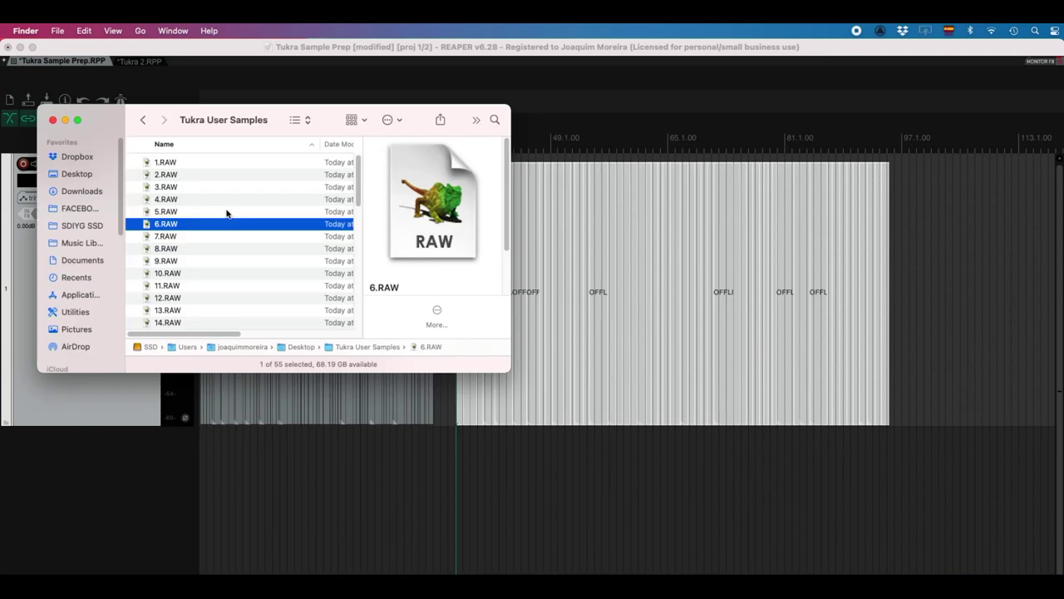
key("super+n")
scroll(707, 324, "down", 5)
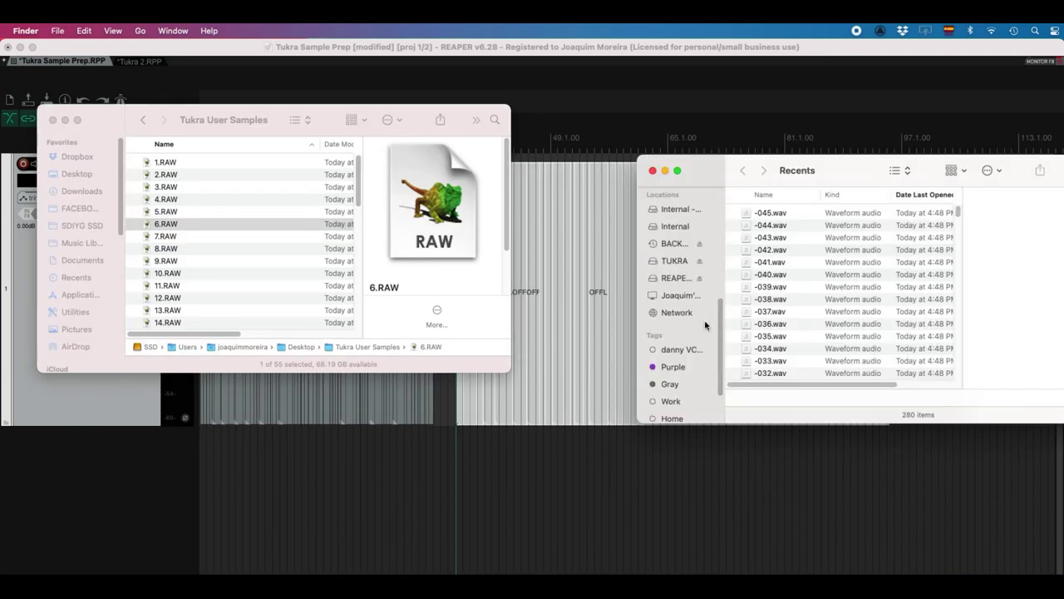
left_click(675, 260)
scroll(803, 249, "down", 5)
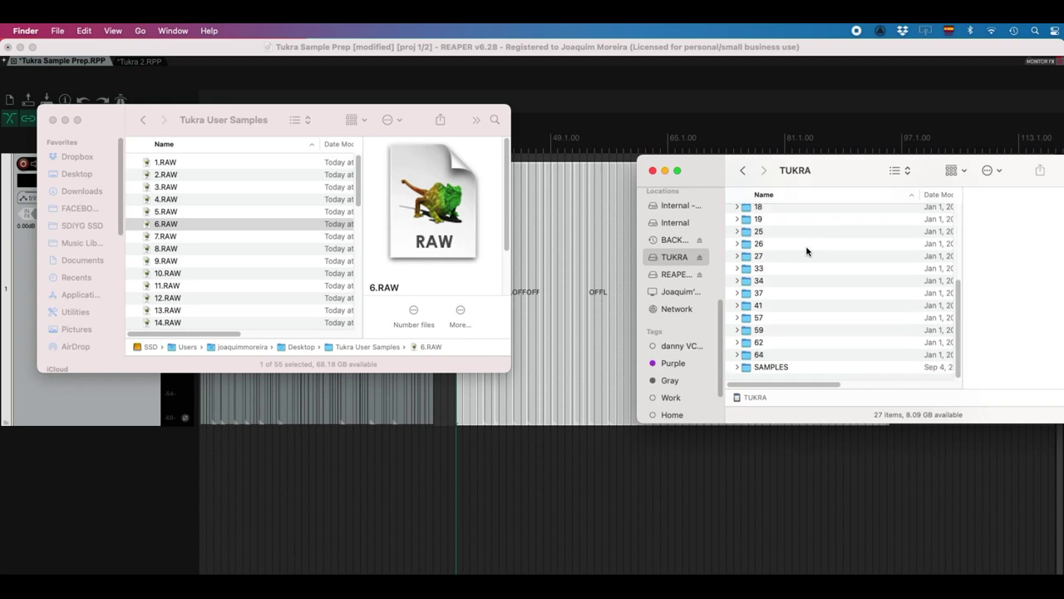
left_click(773, 368)
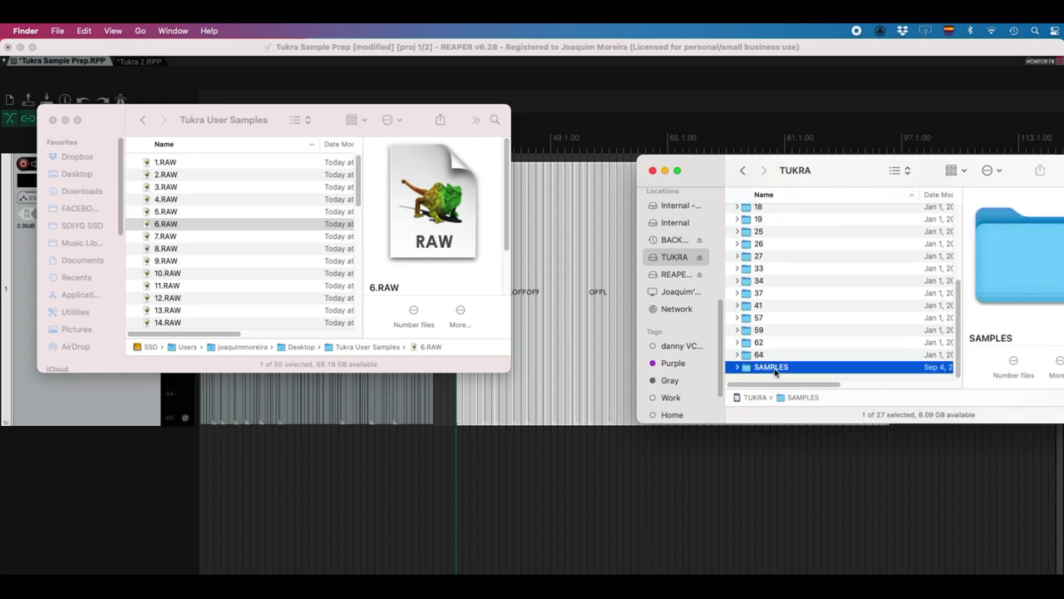
double_click(774, 369)
Step: Select the old samples 1.raw through 53.raw in the TUKRA drive's SAMPLES folder and move them to the Trash
left_click(765, 215)
scroll(781, 306, "down", 10)
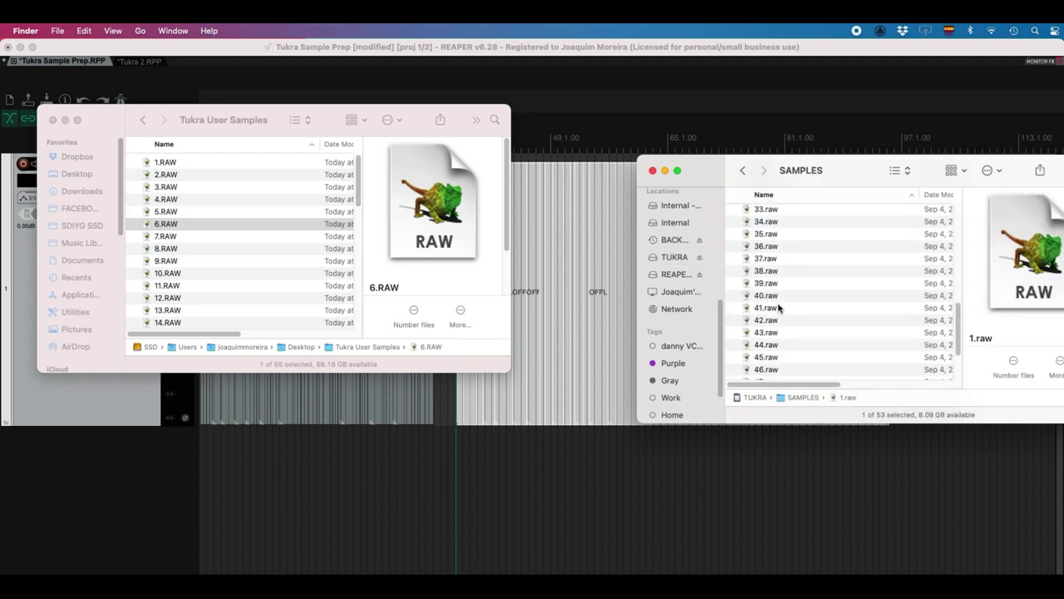
left_click(765, 367, "shift")
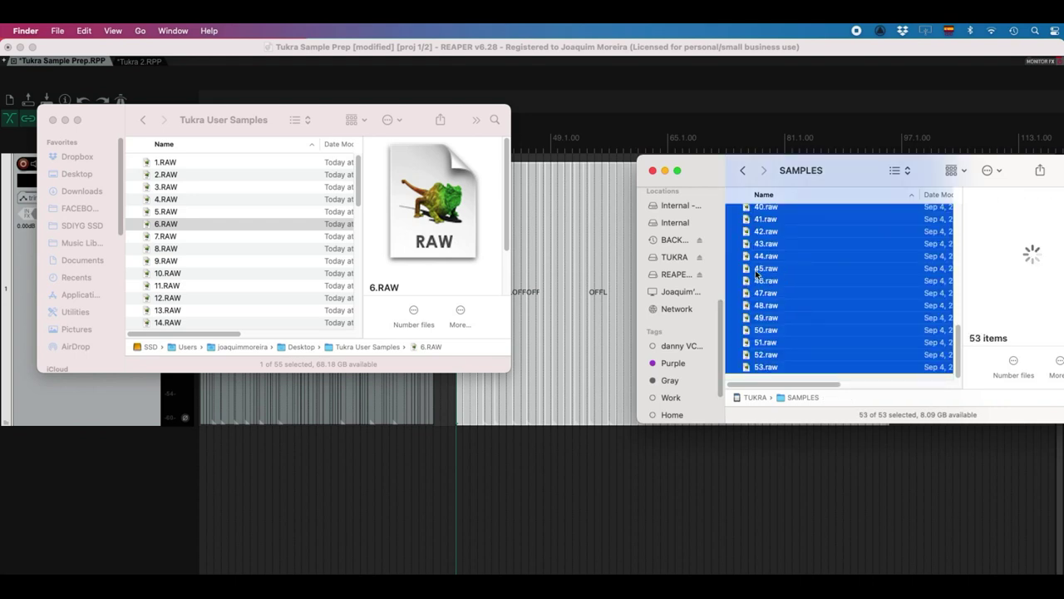
scroll(782, 275, "up", 10)
scroll(783, 280, "up", 3)
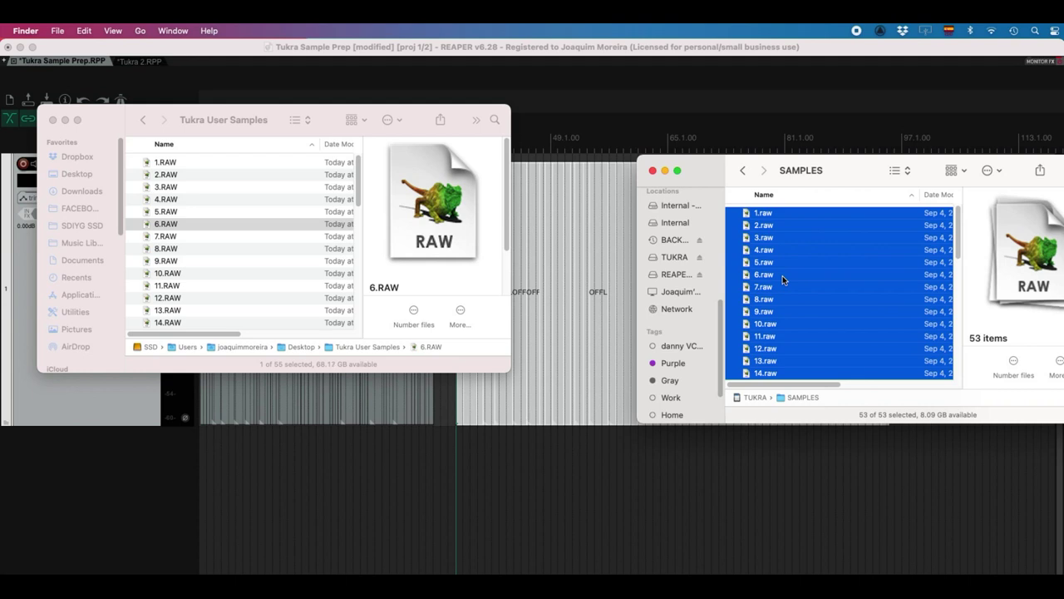
key("super+BackSpace")
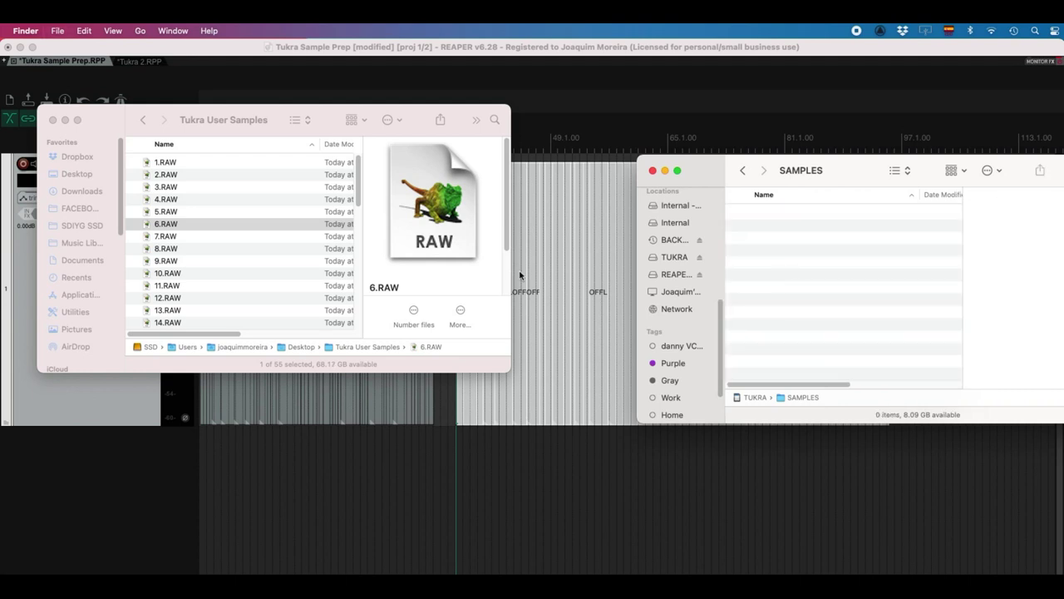
Step: Empty the Trash to permanently erase the deleted samples
left_click(23, 31)
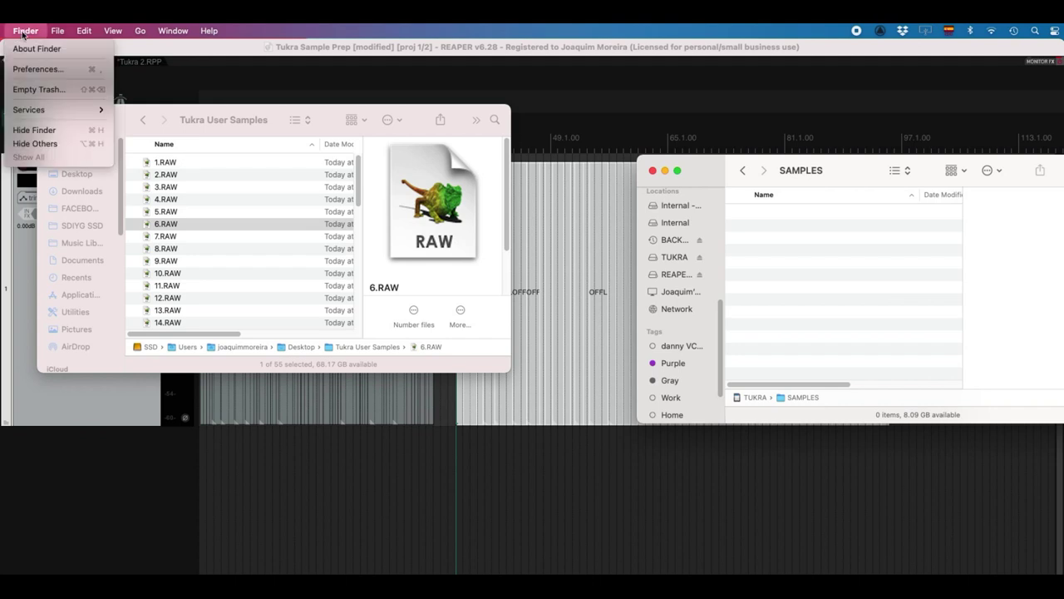
left_click(39, 89)
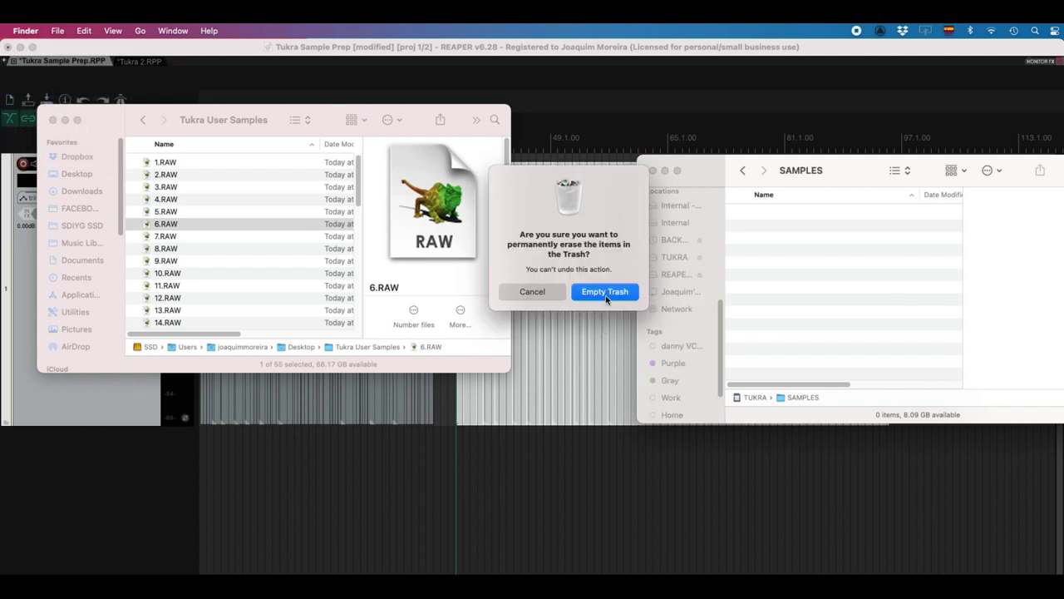
left_click(604, 292)
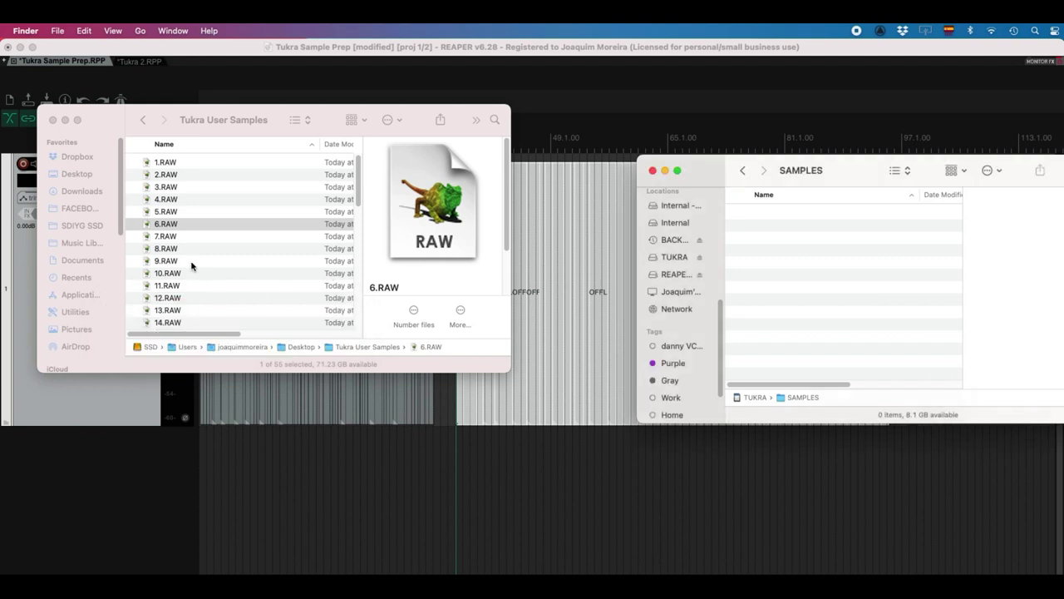
Step: Copy all the RAW files from Tukra User Samples into the SAMPLES folder on the TUKRA drive
key("super+grave")
key("super+a")
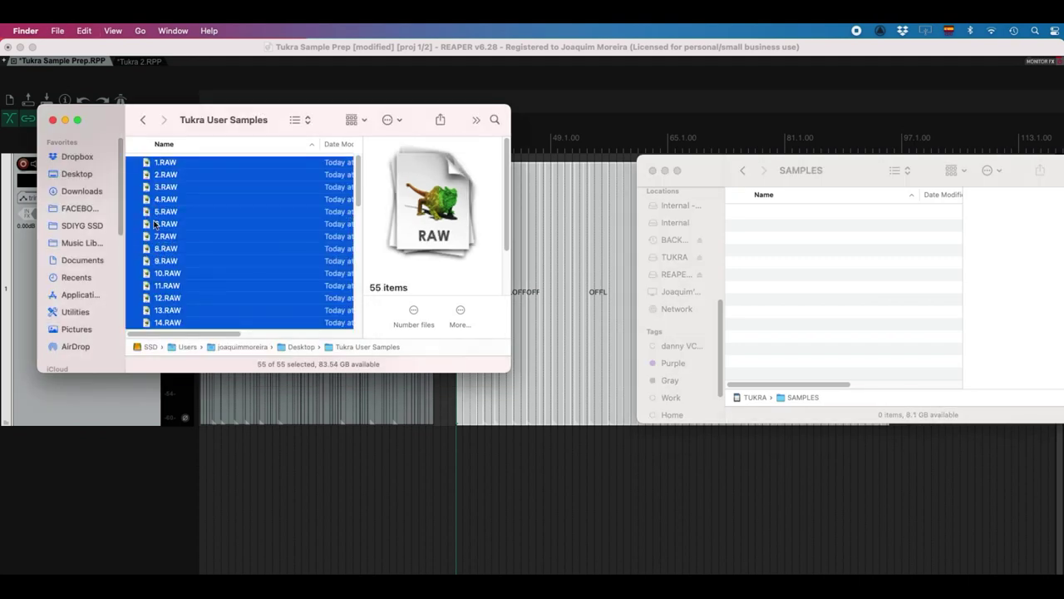
left_click_drag(153, 223, 803, 279)
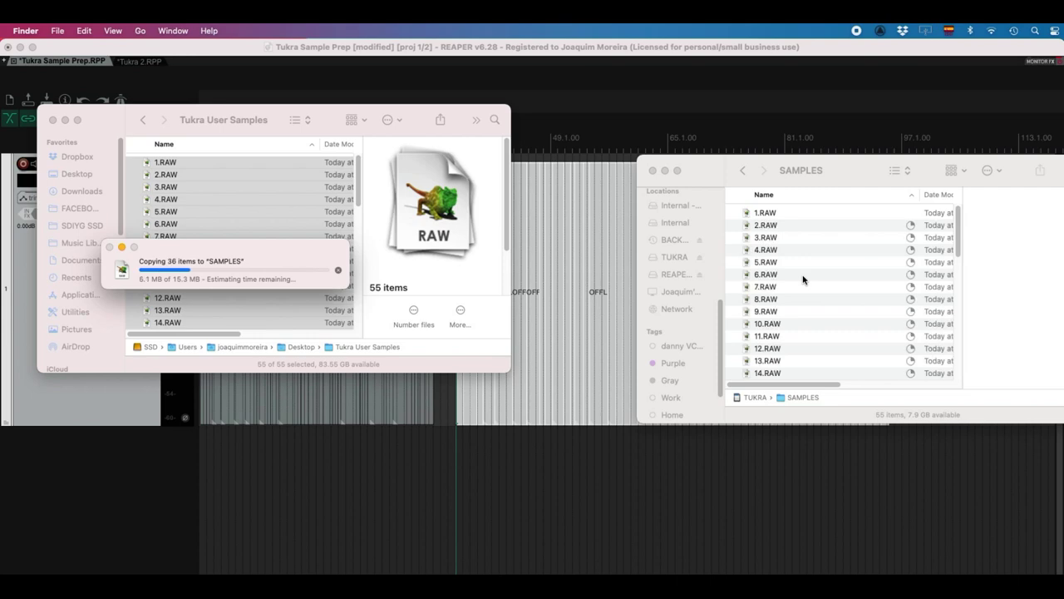
scroll(659, 287, "up", 3)
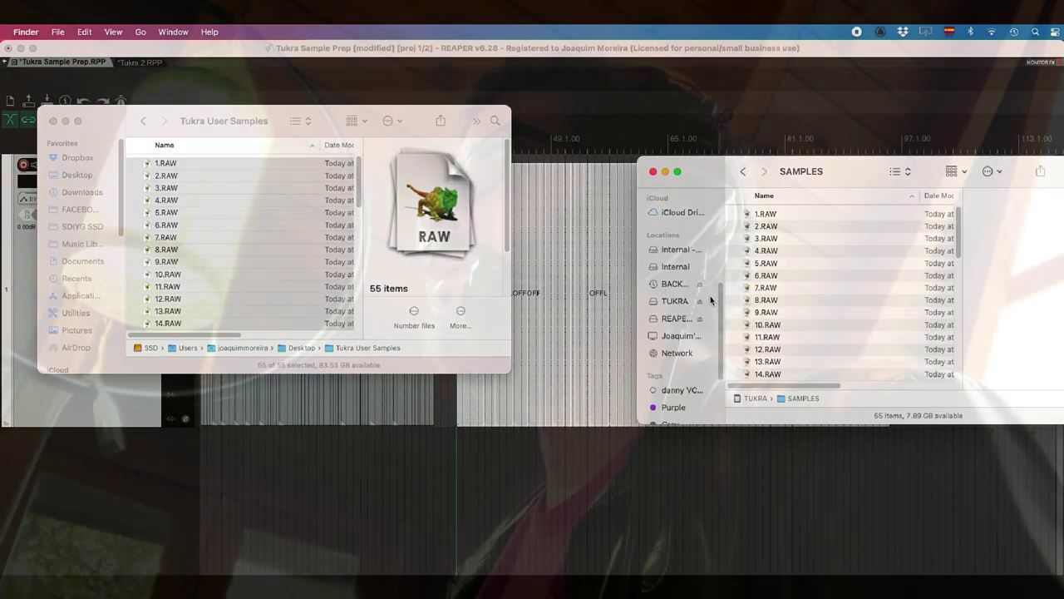